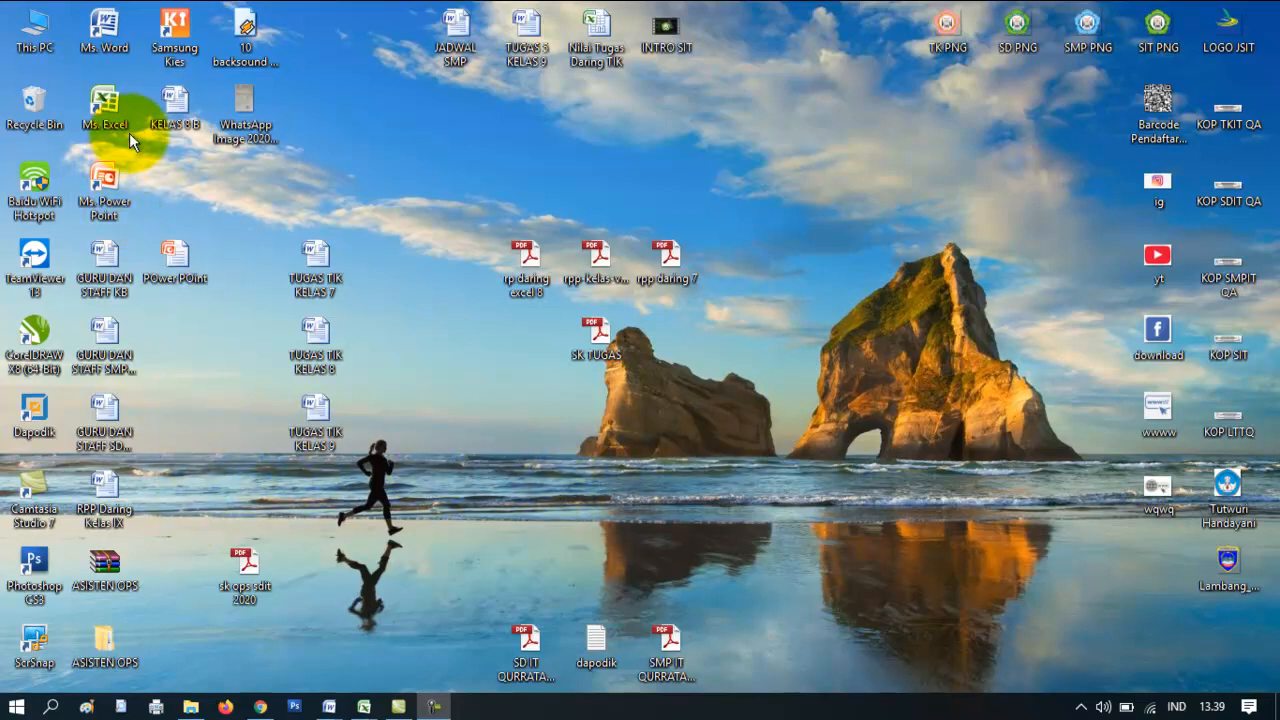
# - Start Word maximized and set the new document's paper size to Legal (21,59 x 35,56 cm)
pyautogui.doubleClick(116, 38)
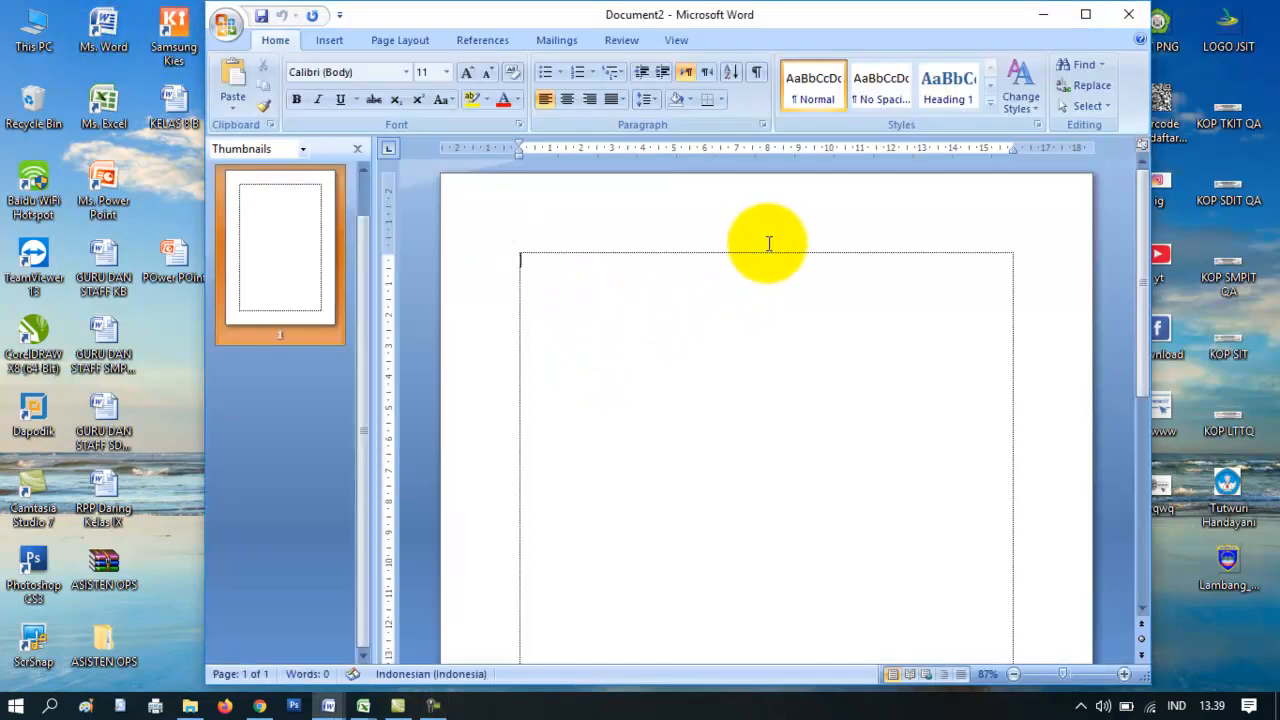
pyautogui.click(1086, 15)
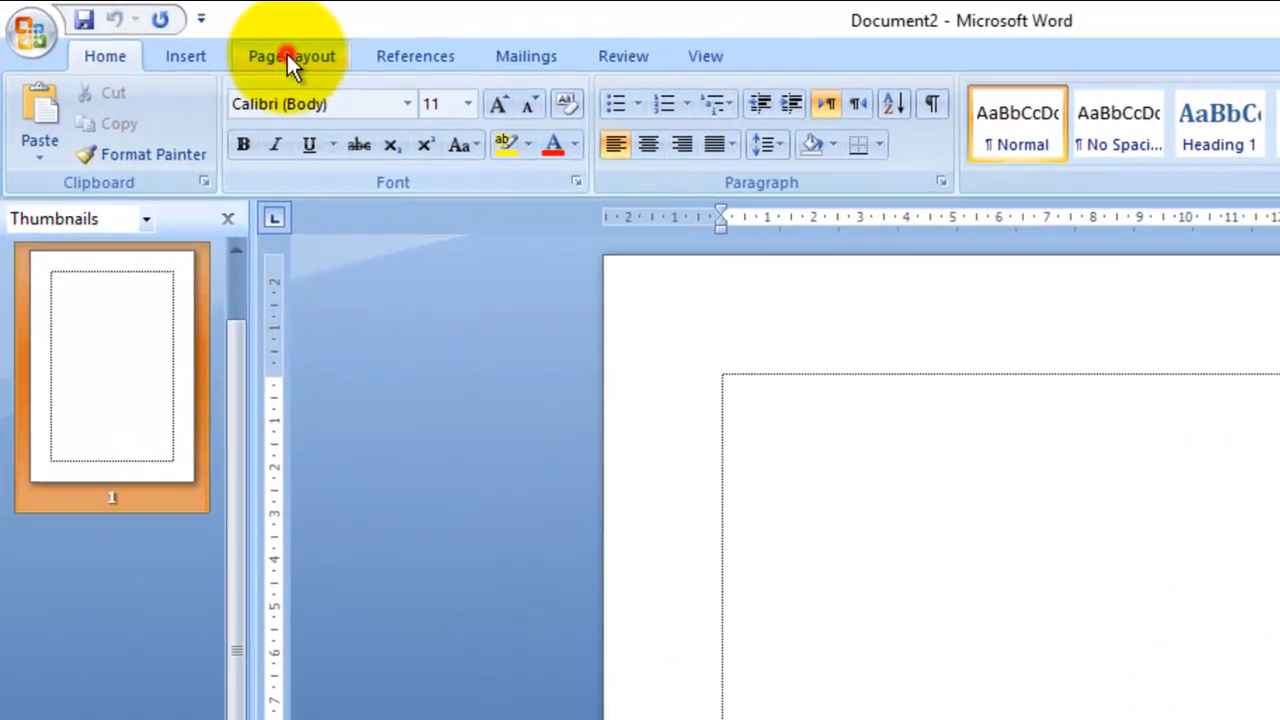
pyautogui.click(194, 36)
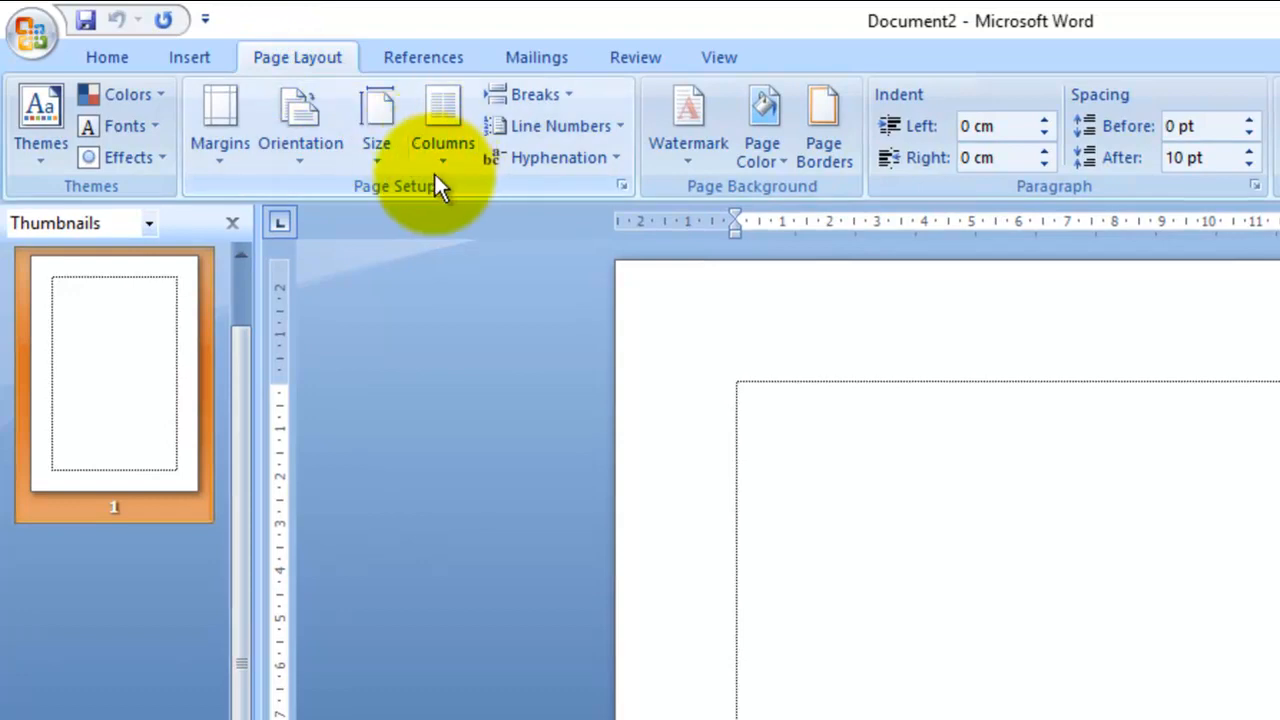
pyautogui.click(397, 155)
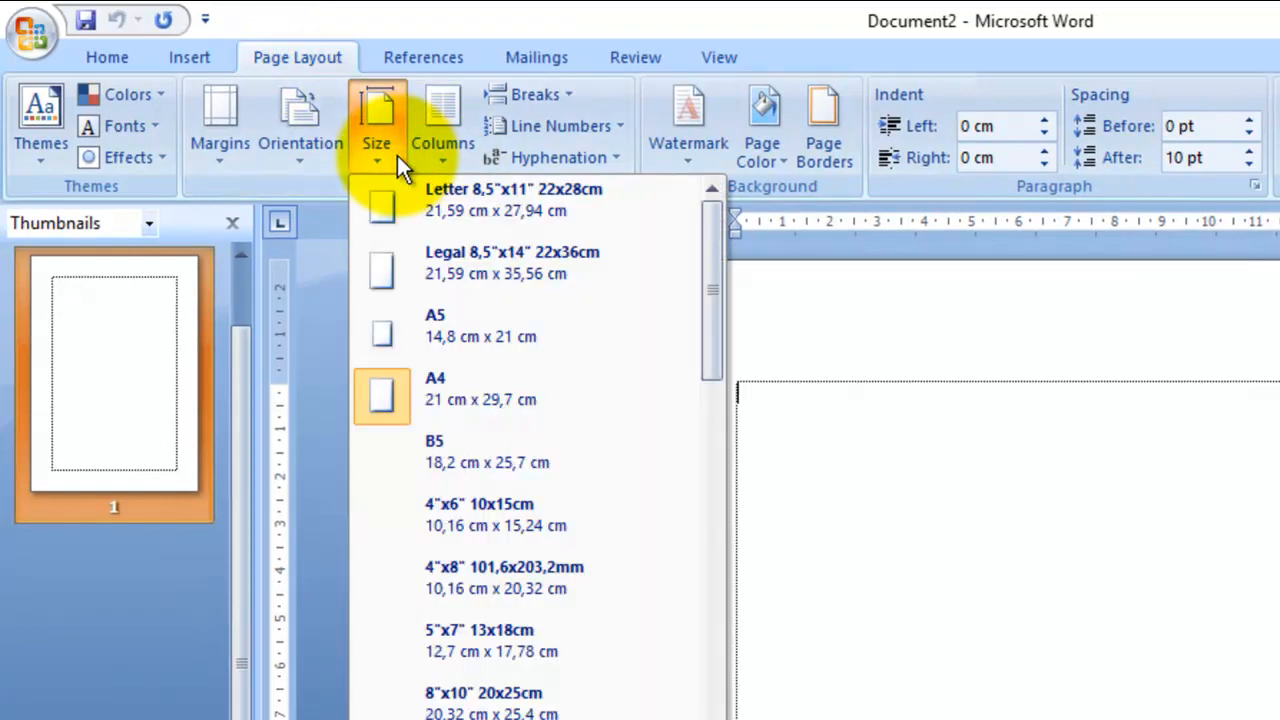
pyautogui.click(866, 473)
pyautogui.click(394, 150)
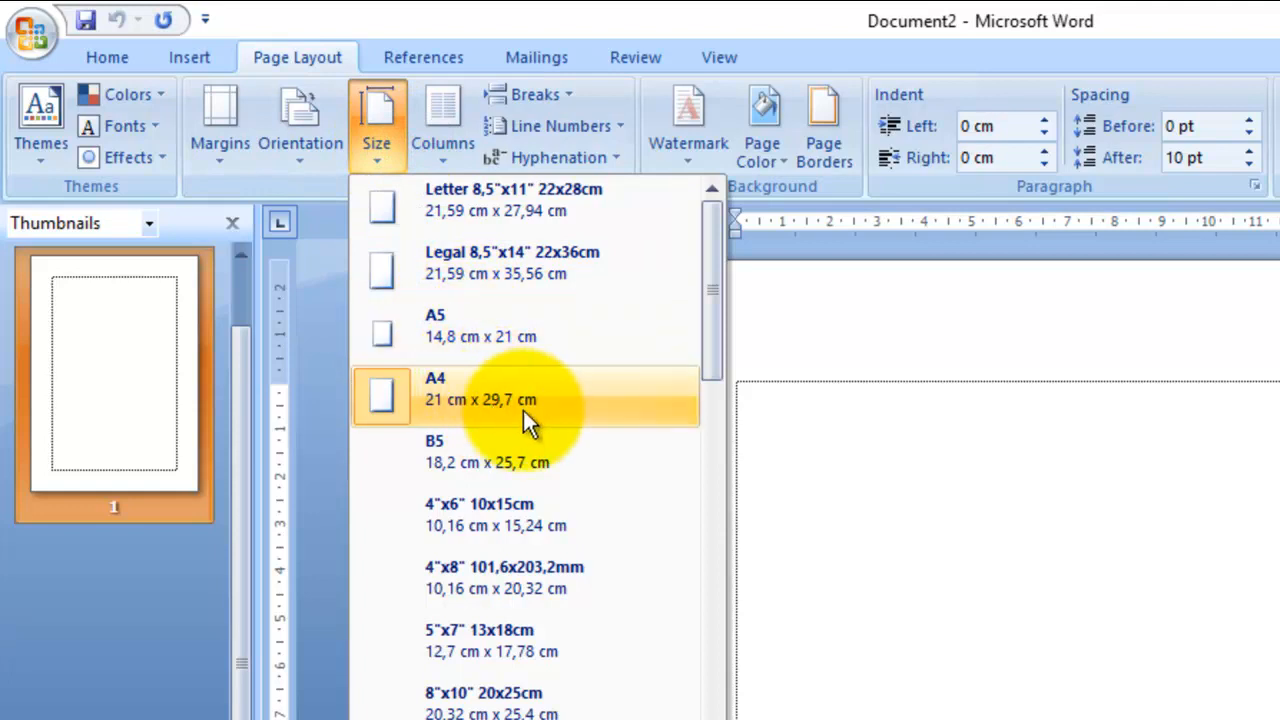
pyautogui.click(781, 393)
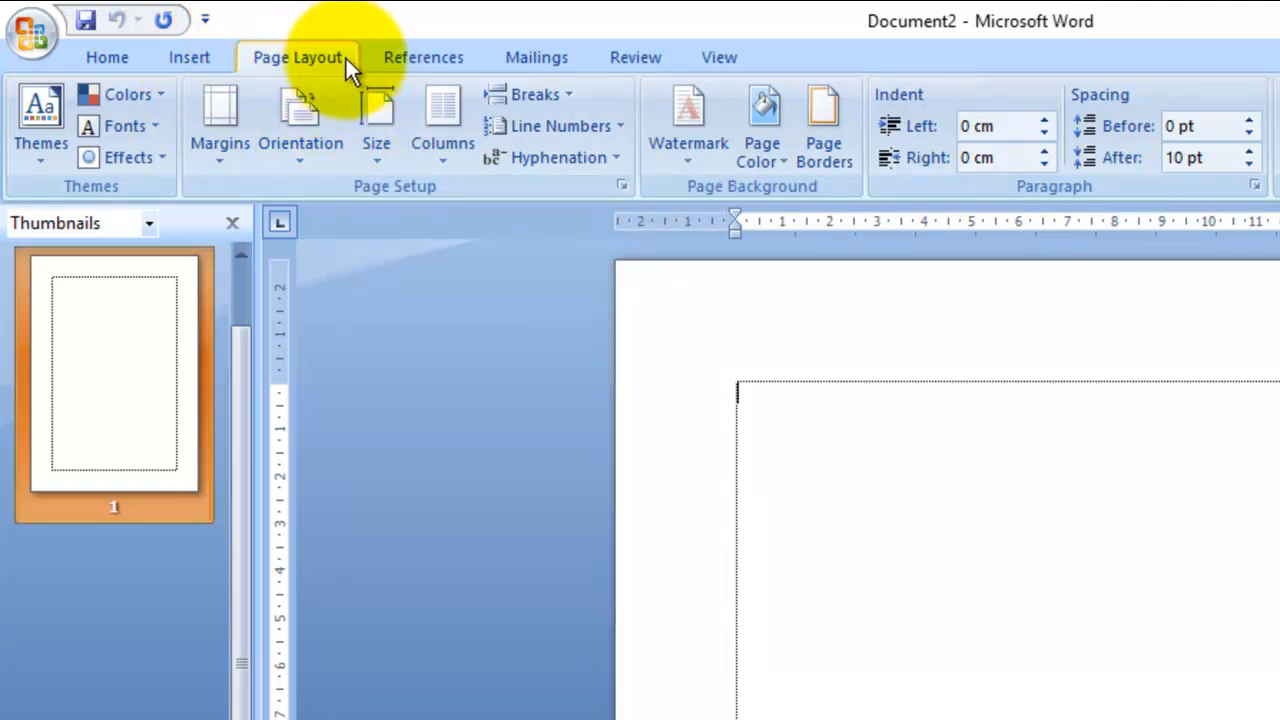
pyautogui.click(391, 158)
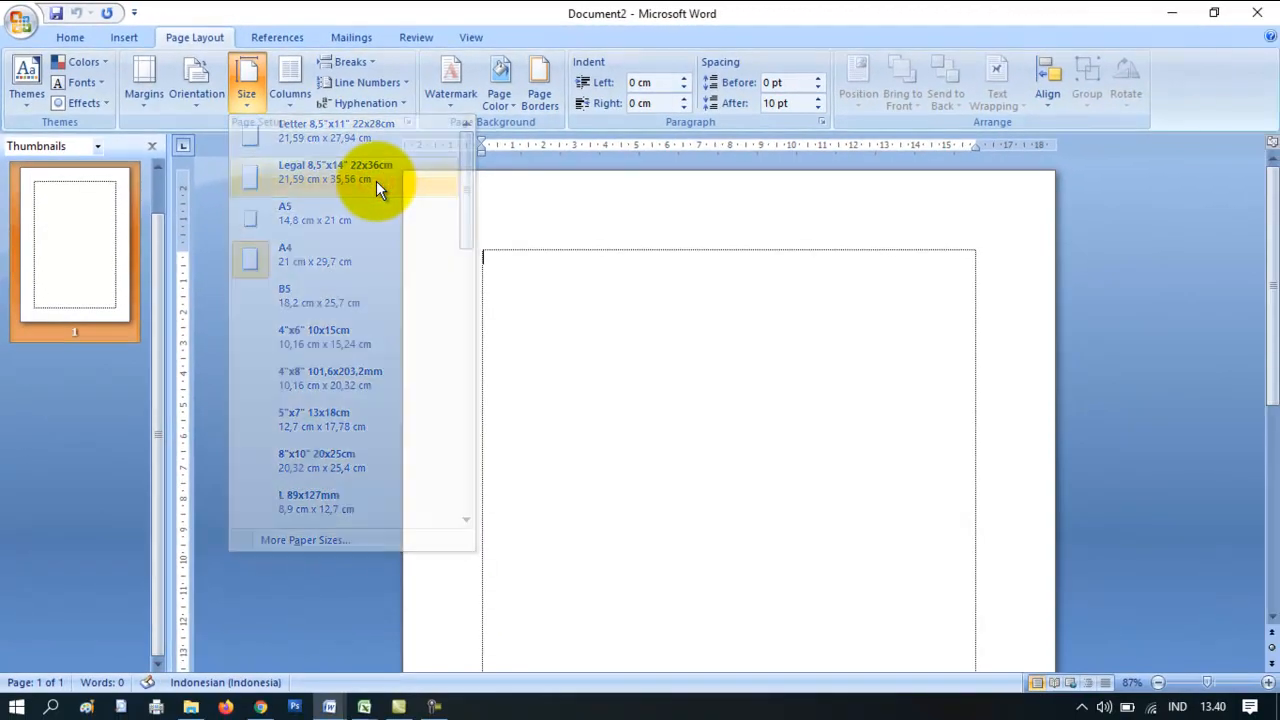
pyautogui.click(566, 276)
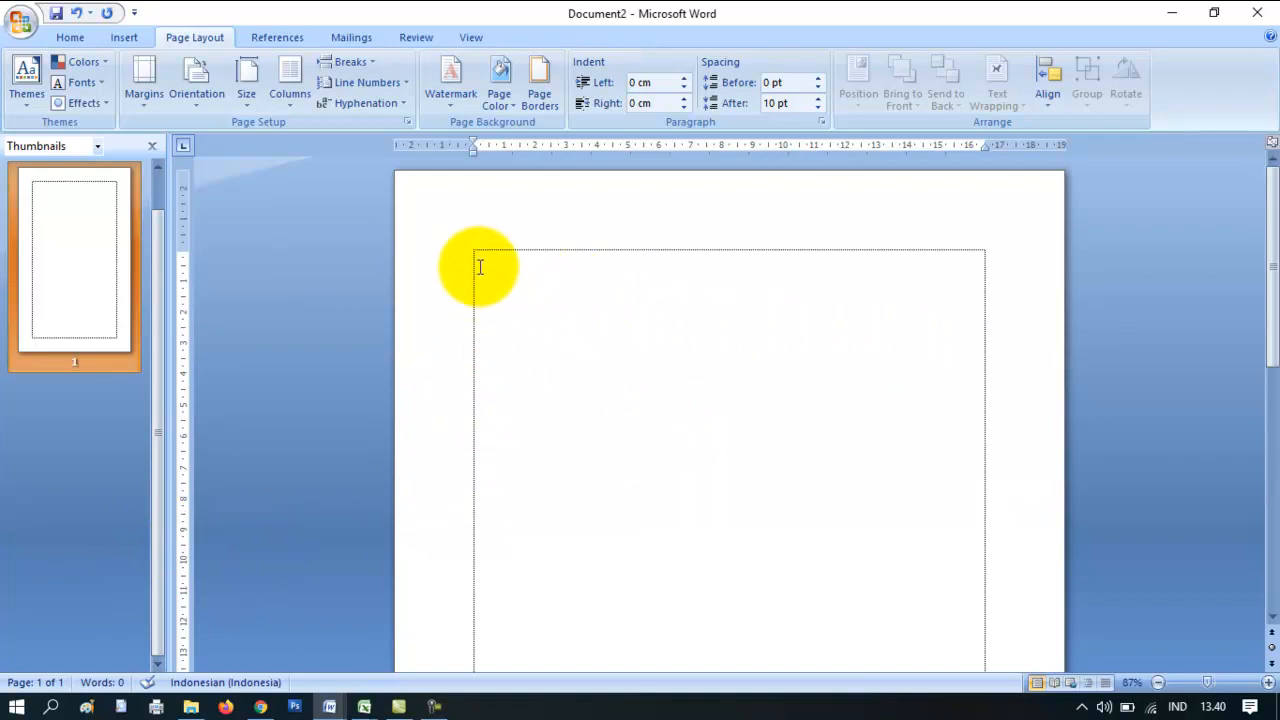
# - Type 'PEMERINTAH KABUPATEN OGAN KOMERING ULU TIMUR' in the text box at 12 pt
pyautogui.click(68, 40)
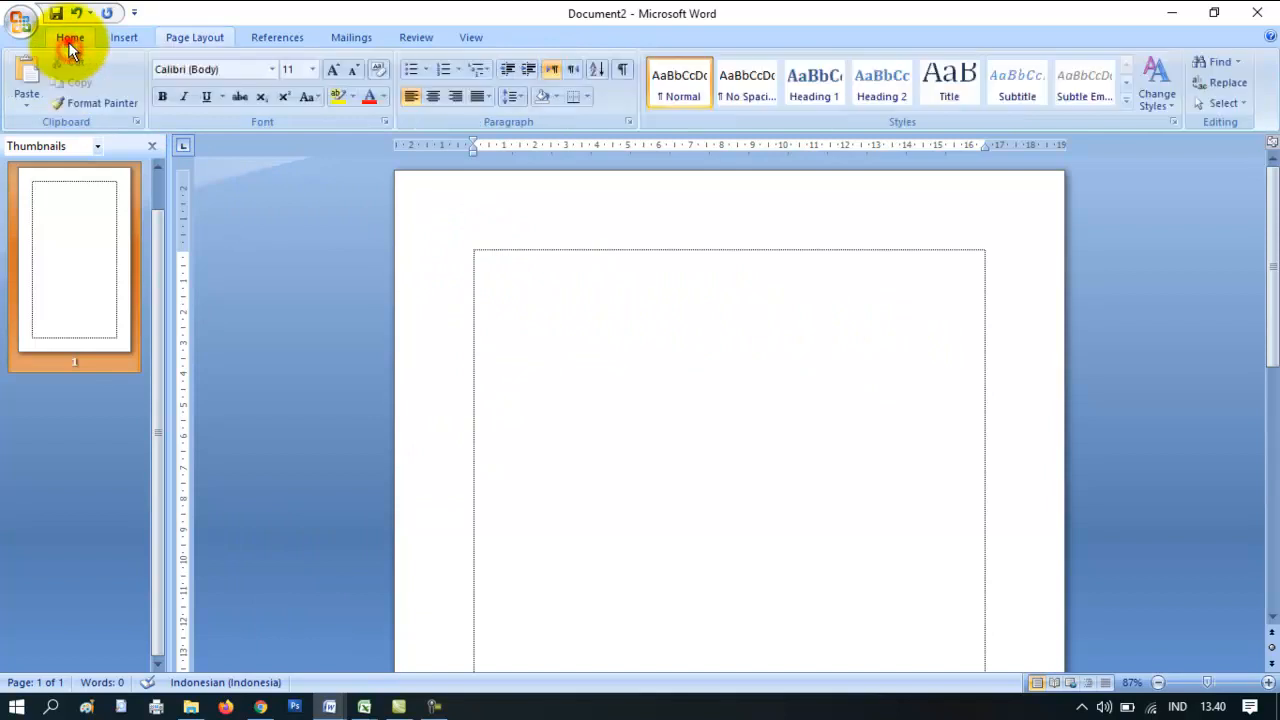
pyautogui.click(524, 264)
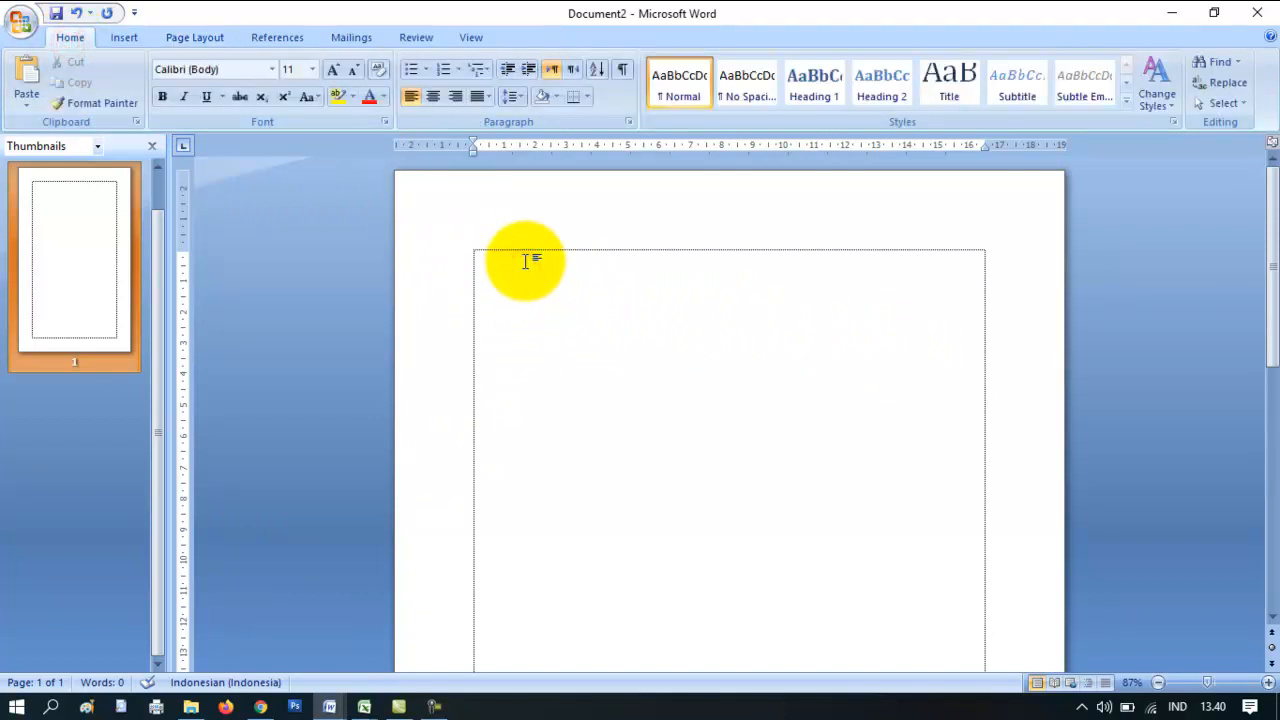
pyautogui.write('PEMERINTAH')
pyautogui.hotkey('ctrl', 'a')
pyautogui.click(334, 69)
pyautogui.click(1268, 682)
pyautogui.click(1268, 682)
pyautogui.click(543, 269)
pyautogui.write('K')
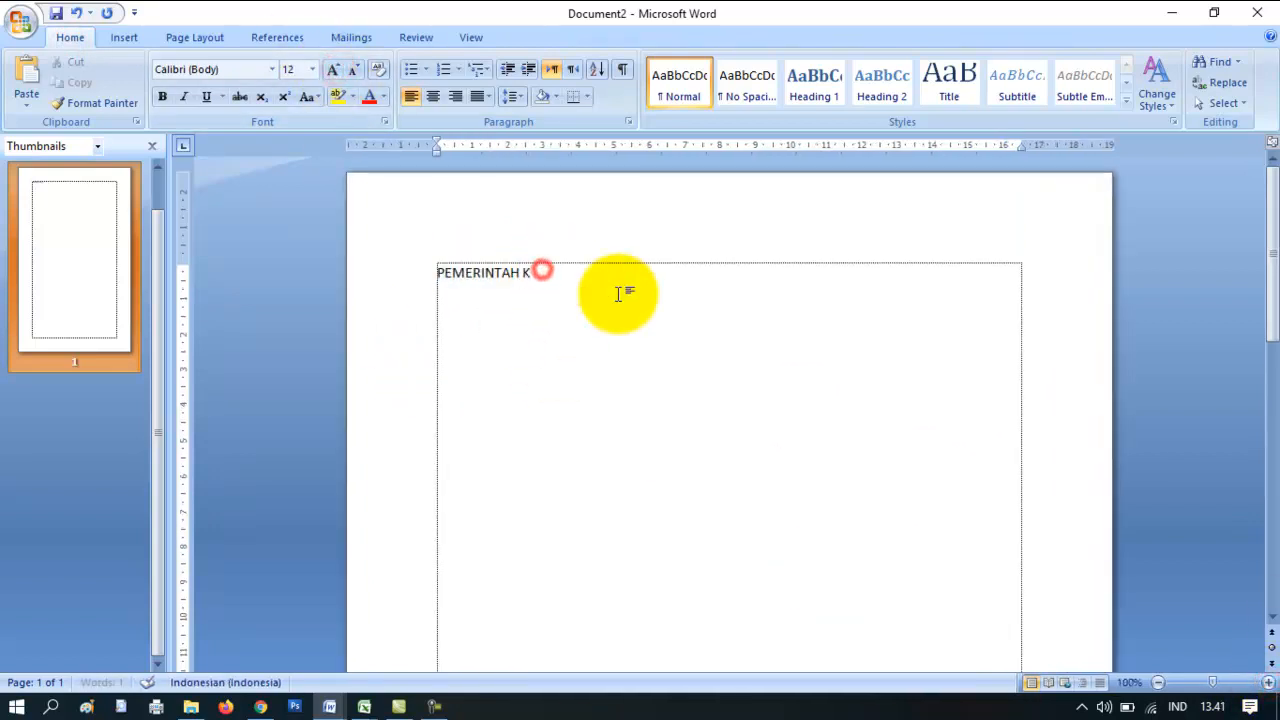
pyautogui.write('ABUPATEN OGAN KOMERING ULU TIMUR')
# - Add lines 'DINAS PENDIDIKAN DAN KEBUDAYAAN', 'YAYASAN QURRATA A'YUN OKU TIMUR', 'SMPIT QURRATA A'YUN' and the AHU/JSIT labels
pyautogui.press('Return')
pyautogui.write('D')
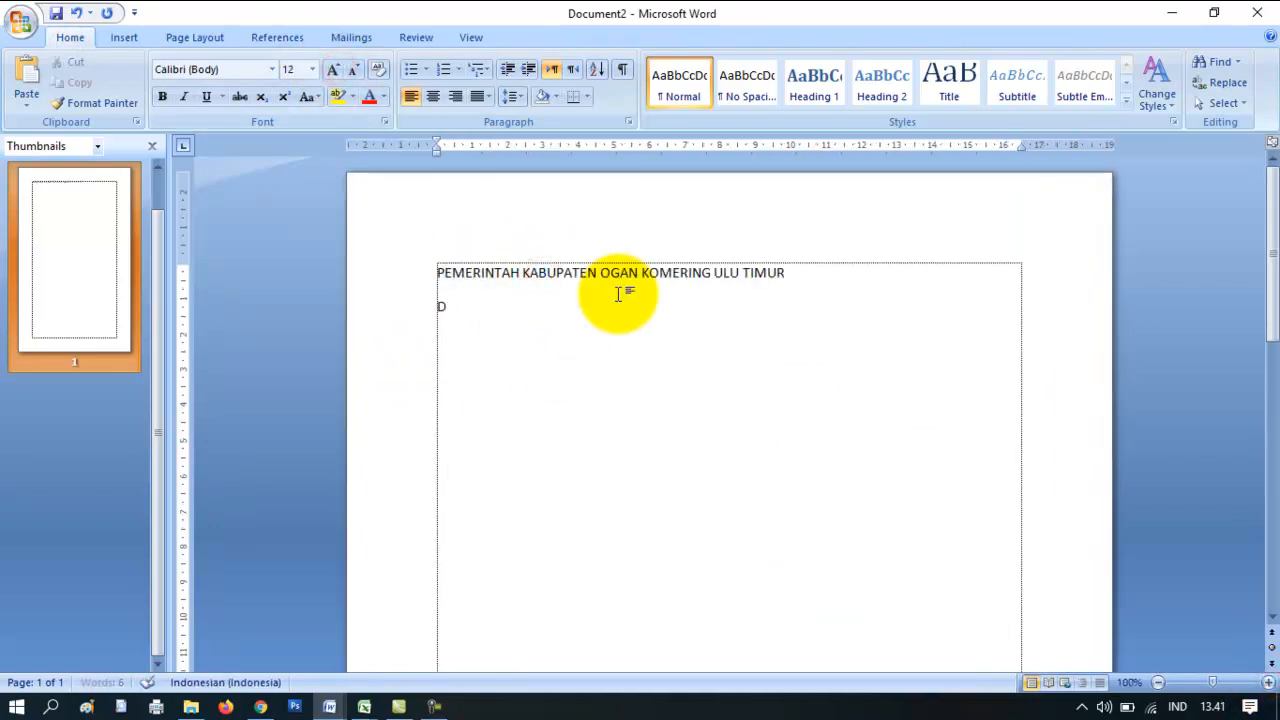
pyautogui.write('INAS PENDIDIKAN DAN KEBUDAYAAN')
pyautogui.press('Return')
pyautogui.write('YAYASA')
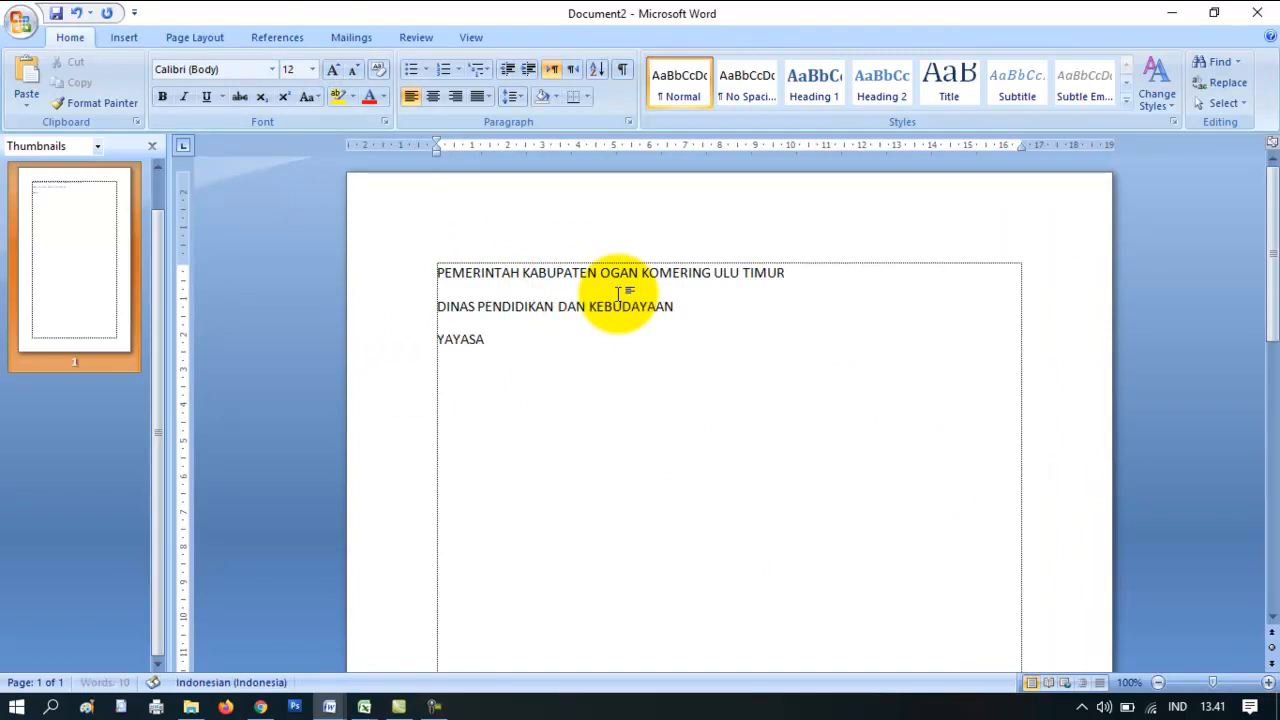
pyautogui.write("N QURRATA A'YUN OKU TIMUR")
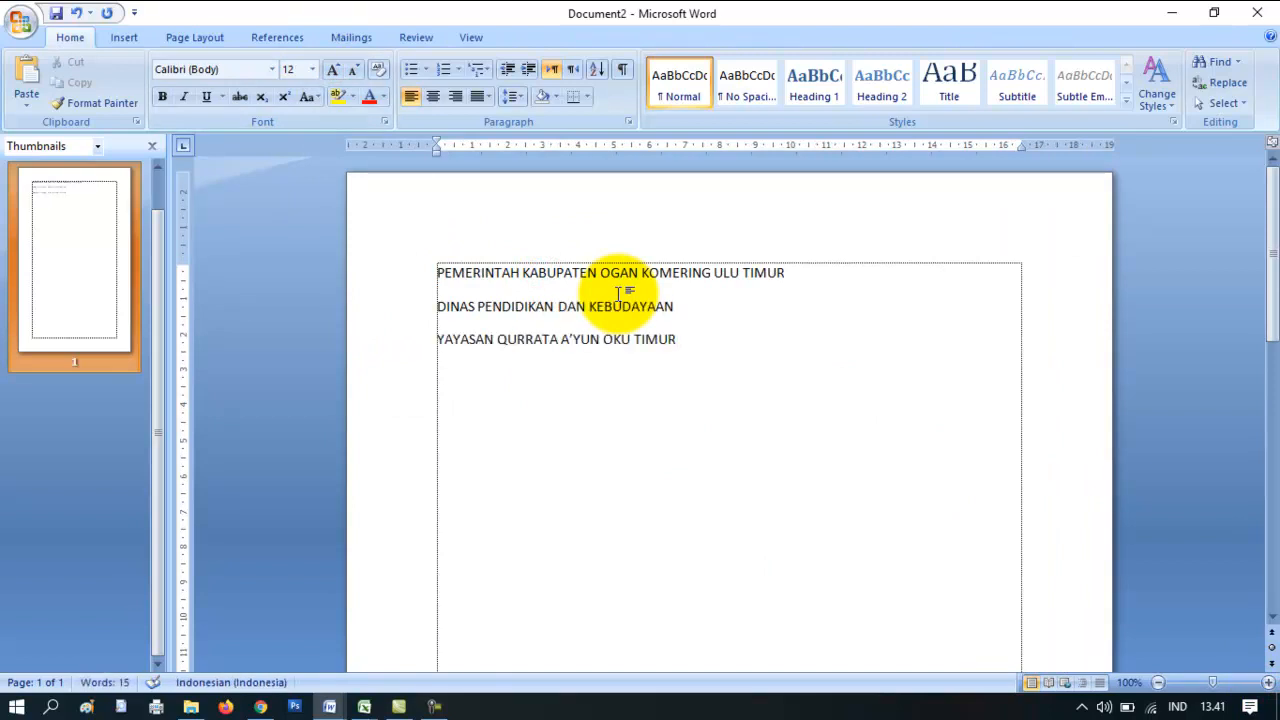
pyautogui.press('Return')
pyautogui.write("SMPIT QURRATA A'YUN")
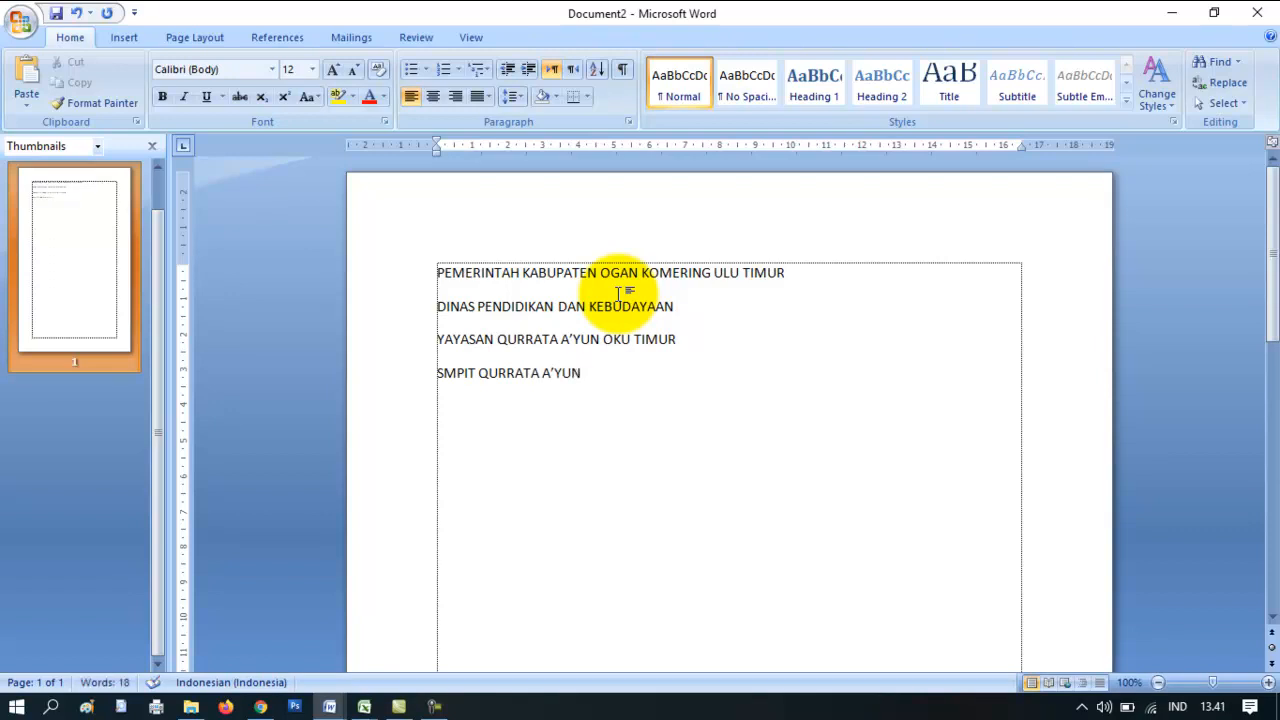
pyautogui.write('NOOMO')
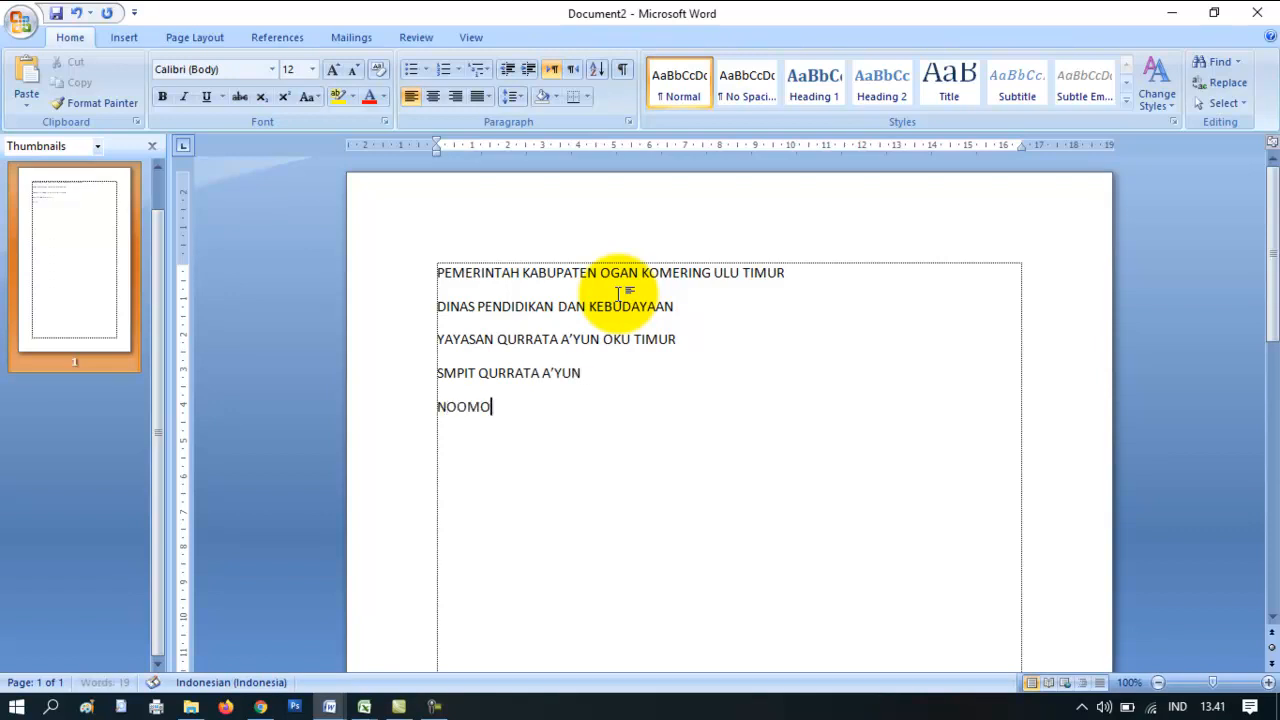
pyautogui.write('R AHU-................................................................')
pyautogui.write('NOMOR ANGGOTA')
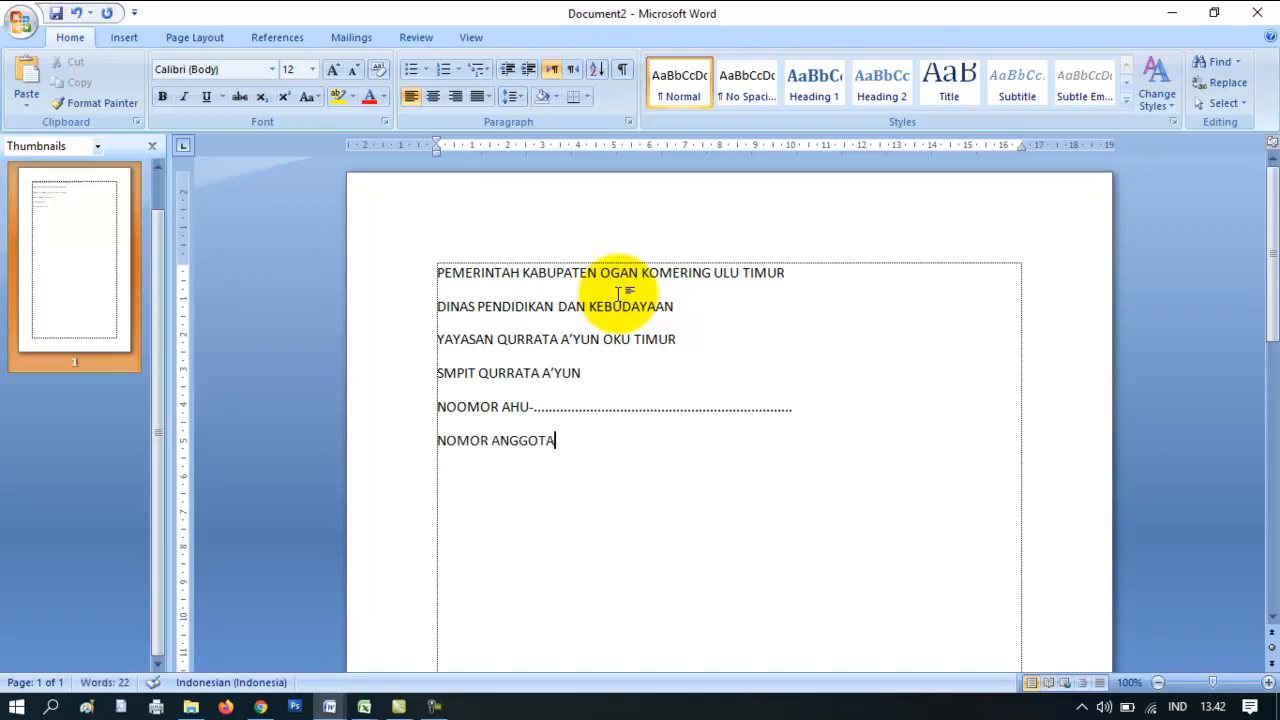
pyautogui.write(' jsi')
pyautogui.press('BackSpace')
pyautogui.press('BackSpace')
pyautogui.press('BackSpace')
pyautogui.write('JSI')
pyautogui.click(618, 292)
pyautogui.write('2.03.13.03.01')
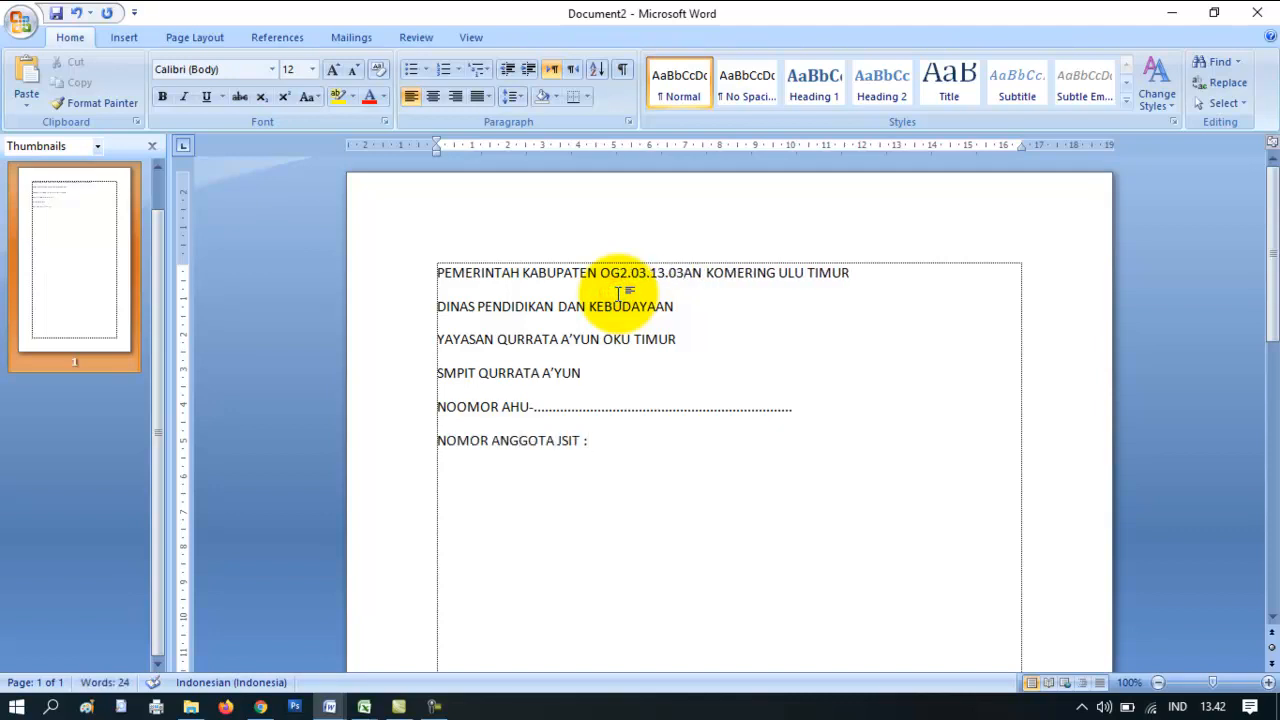
pyautogui.hotkey('ctrl', 'z')
pyautogui.click(608, 443)
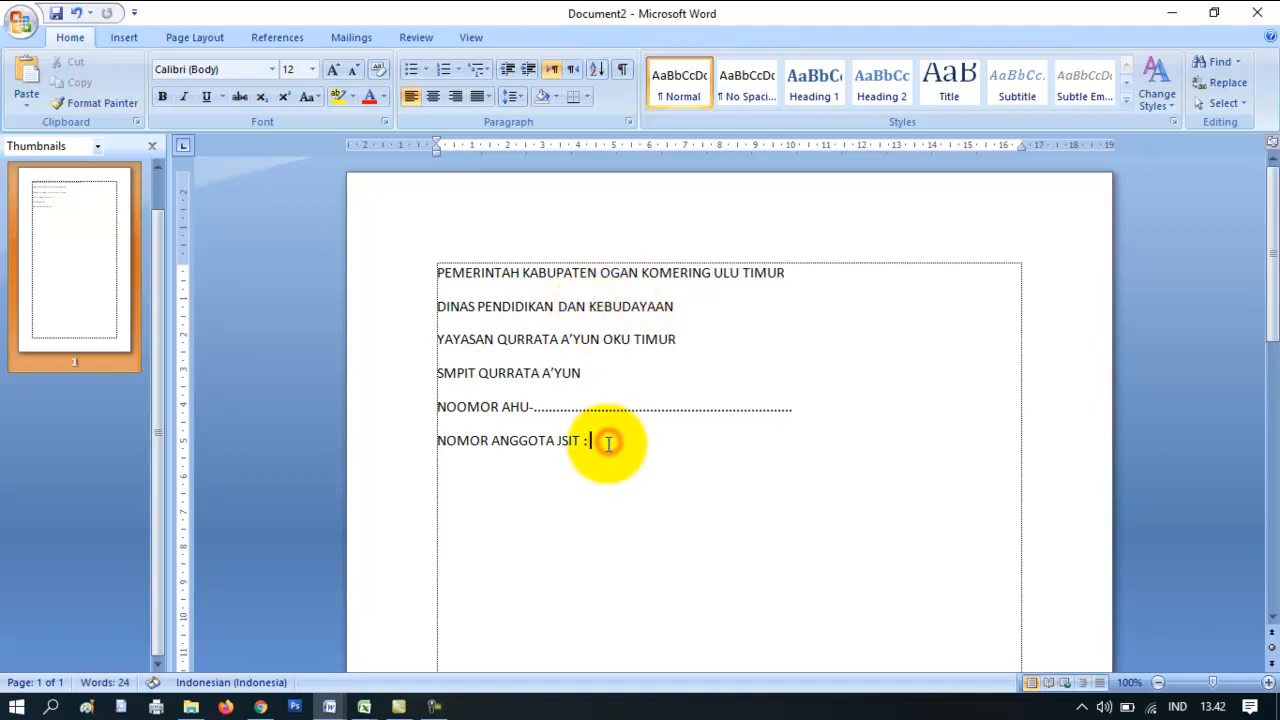
pyautogui.write('2.03.13.')
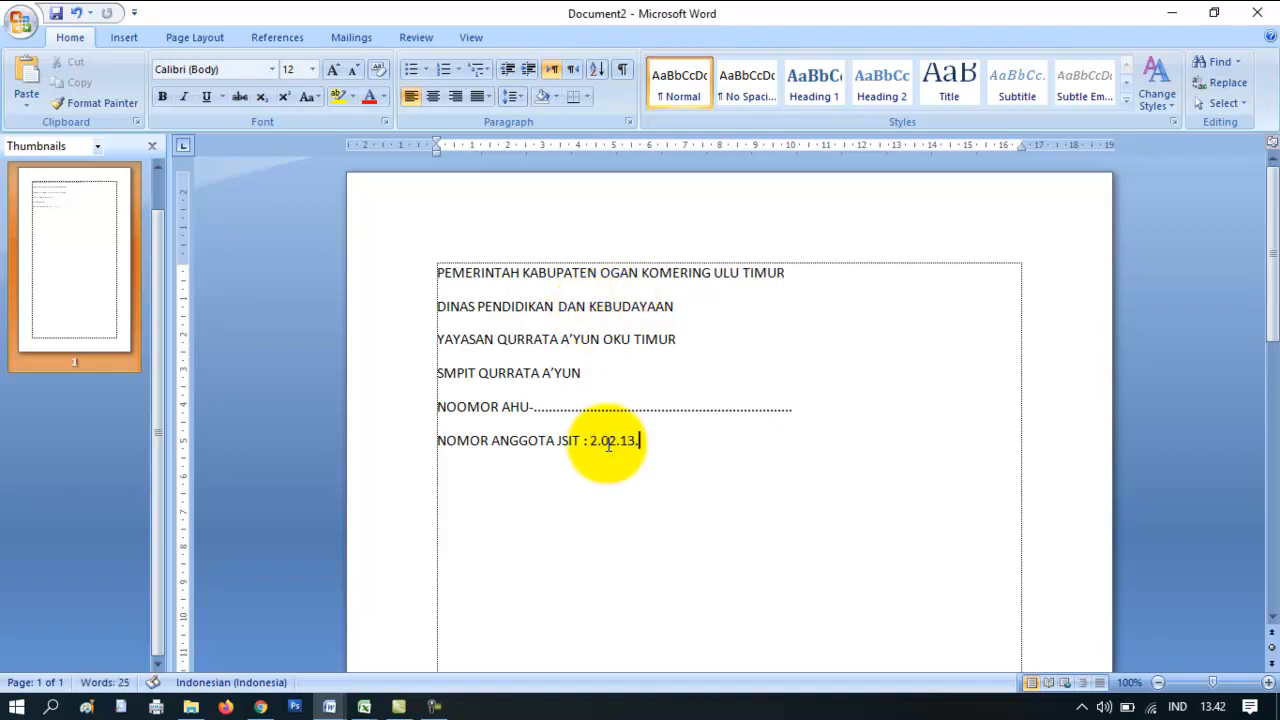
pyautogui.write('02.0ln. Raya Belit')
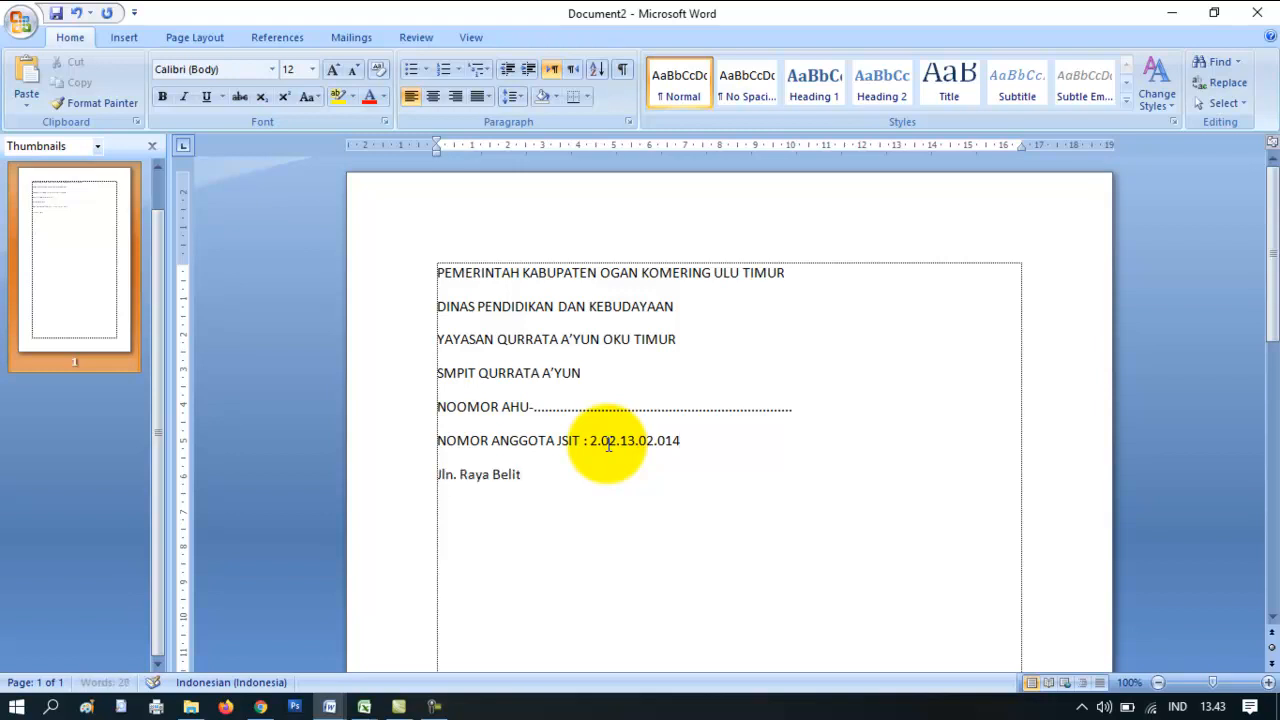
pyautogui.write('ang BK IX-X, ')
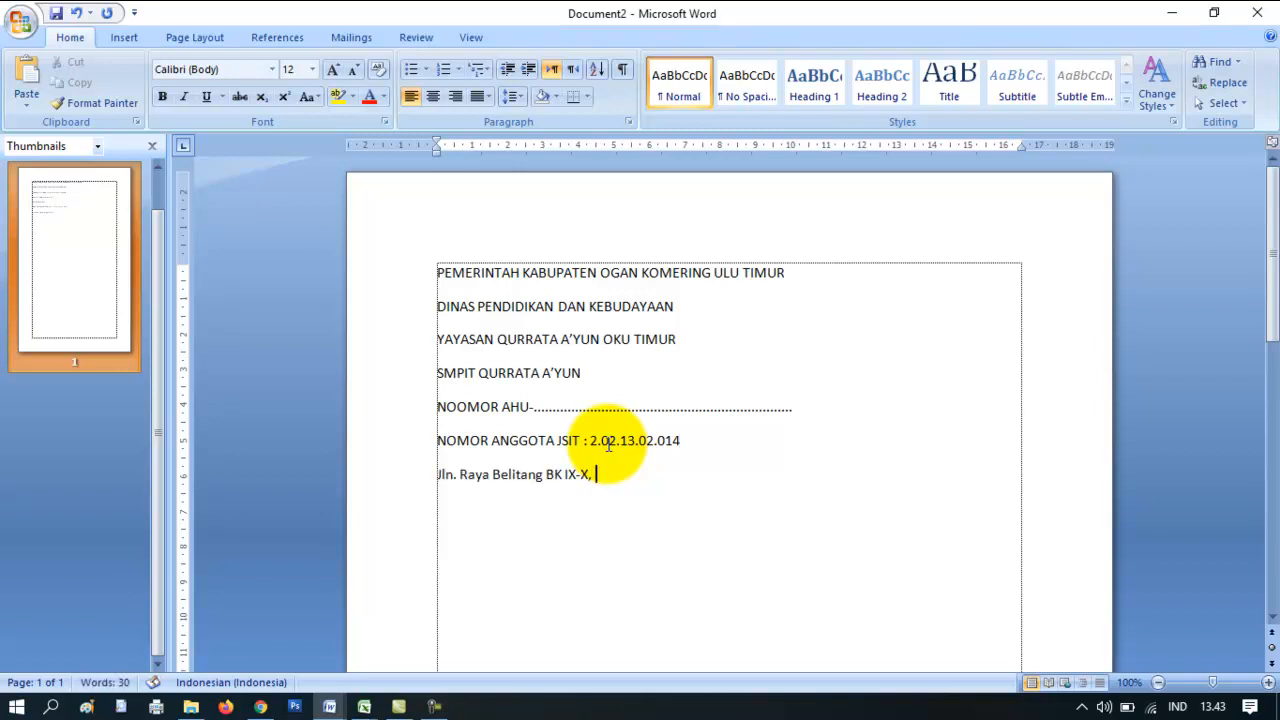
pyautogui.write('Rt/Rw')
pyautogui.press('BackSpace')
pyautogui.press('BackSpace')
pyautogui.press('BackSpace')
pyautogui.write('9, Rw 3 Desa')
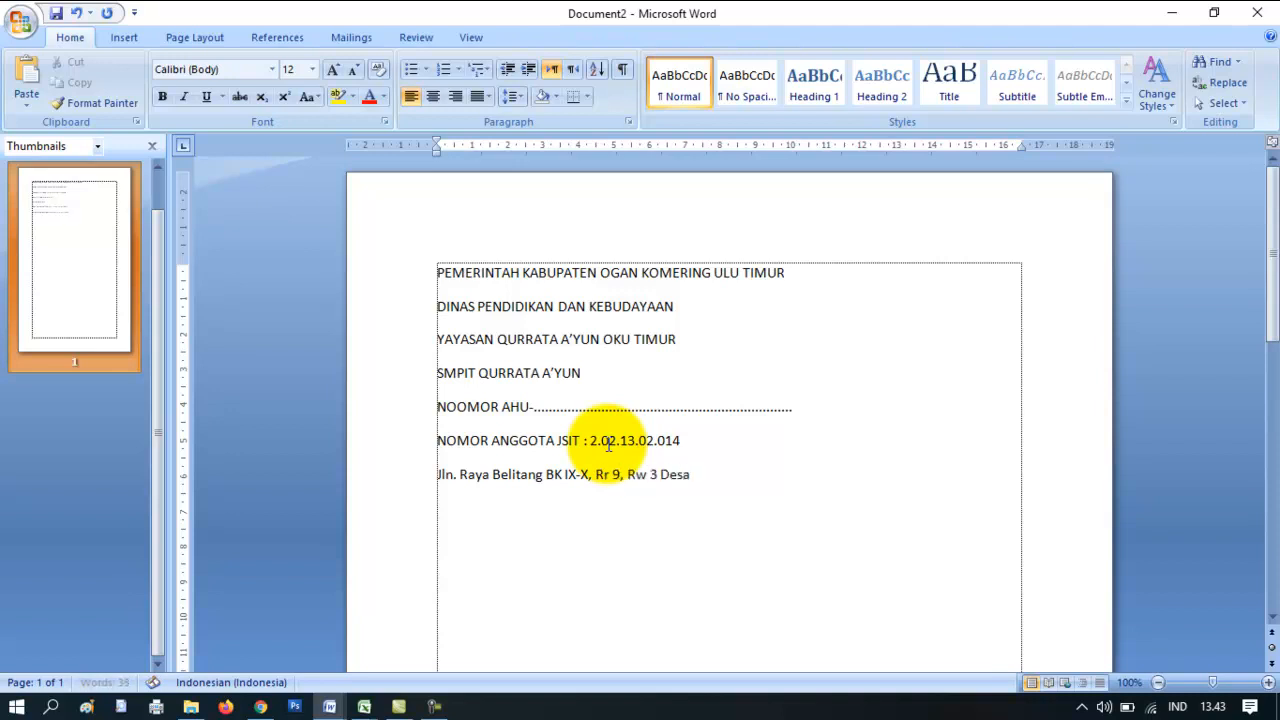
pyautogui.write(' Tanah Merah Kecamatan Belitang Madang Raya')
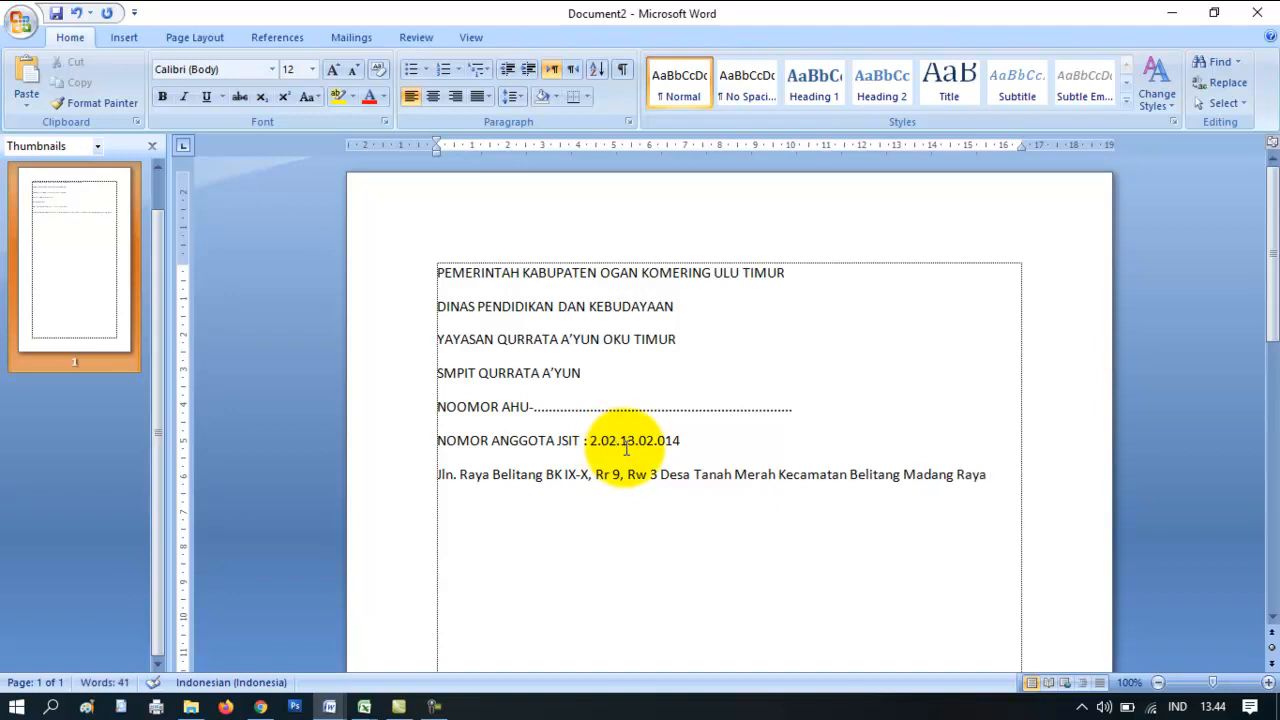
pyautogui.press('Return')
pyautogui.write('Kab. OKU Timur, Ko')
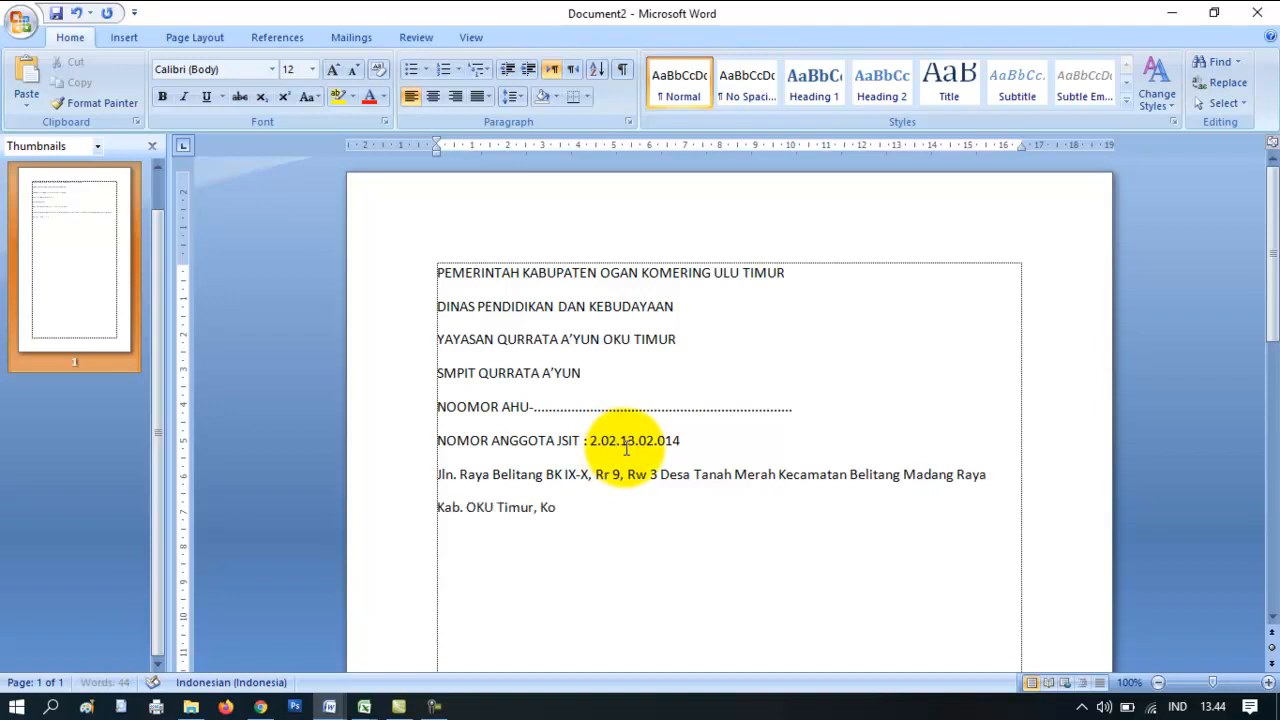
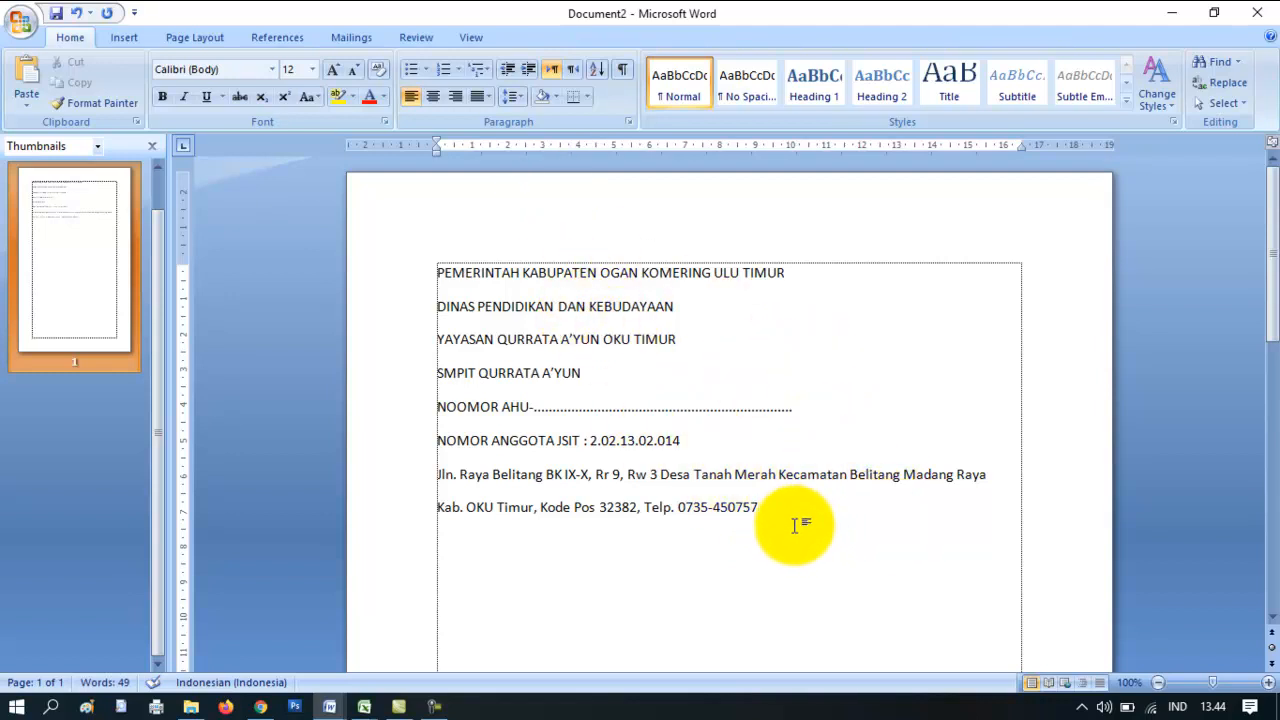
# - Remove the space after each letterhead paragraph
pyautogui.moveTo(772, 510); pyautogui.dragTo(388, 297)
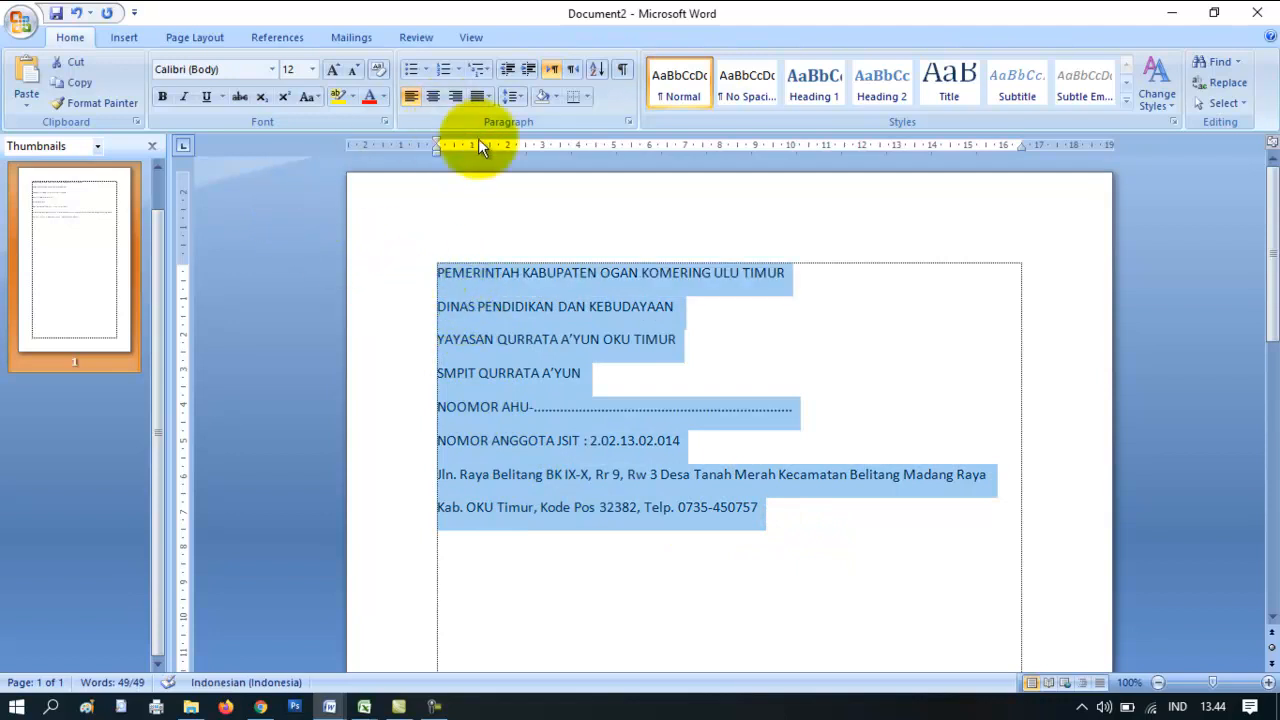
pyautogui.click(511, 100)
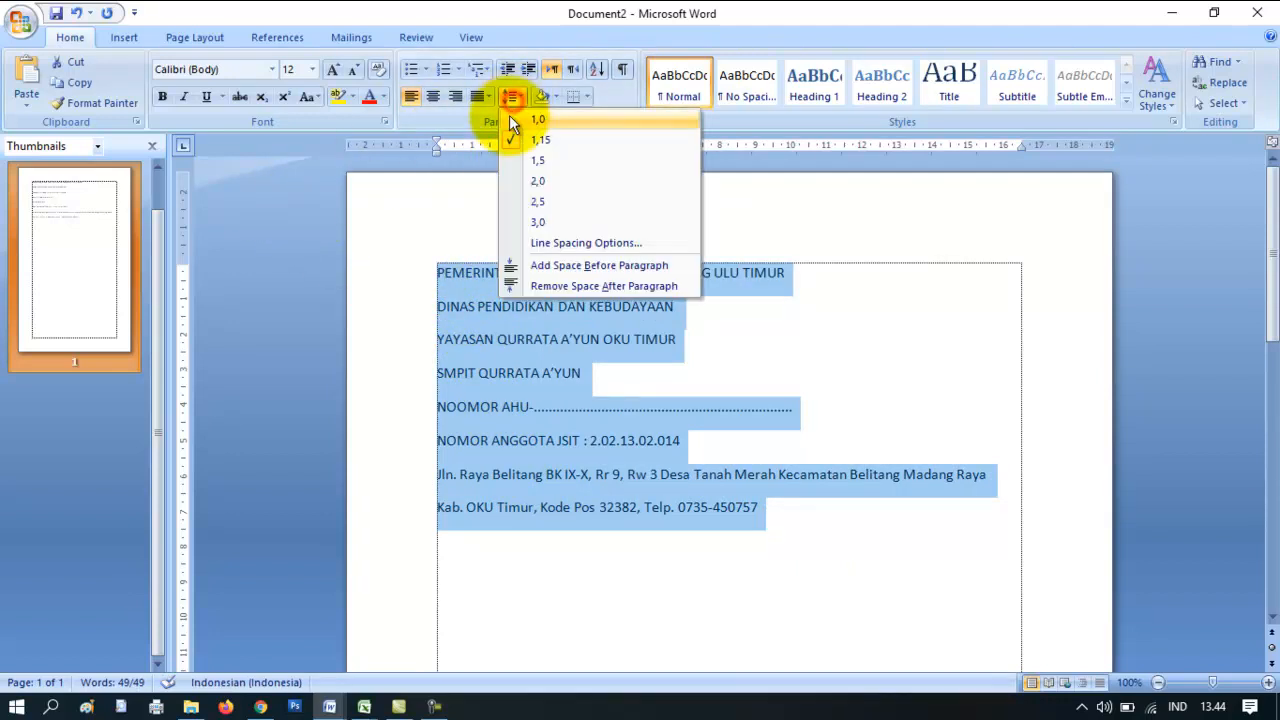
pyautogui.click(575, 283)
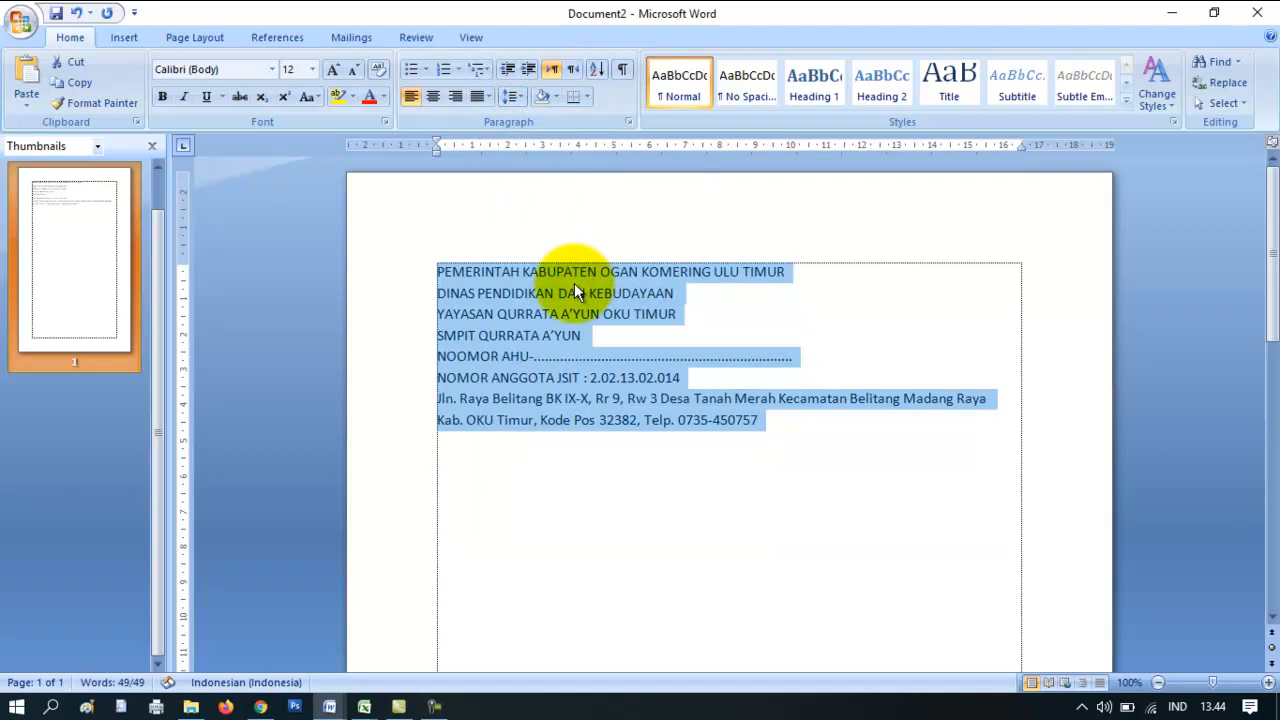
pyautogui.click(692, 295)
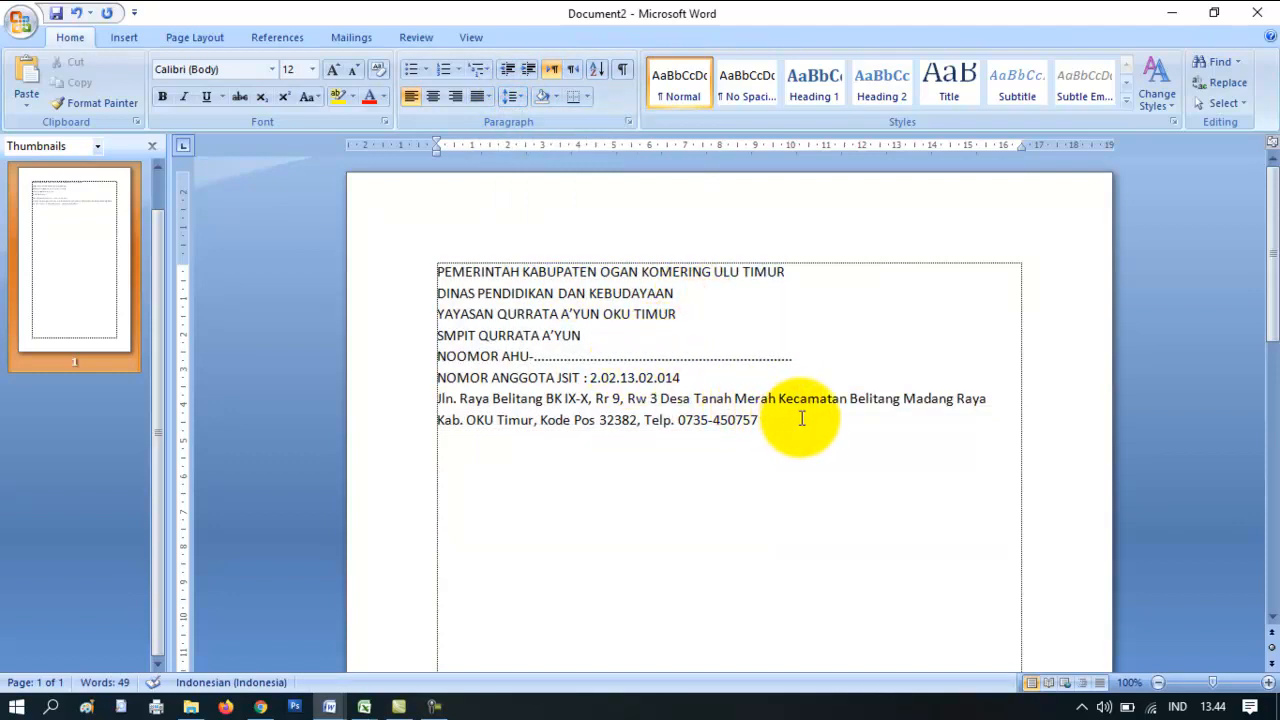
# - Set the letterhead lines to 1,0 line spacing
pyautogui.moveTo(778, 421); pyautogui.dragTo(386, 271)
pyautogui.click(512, 96)
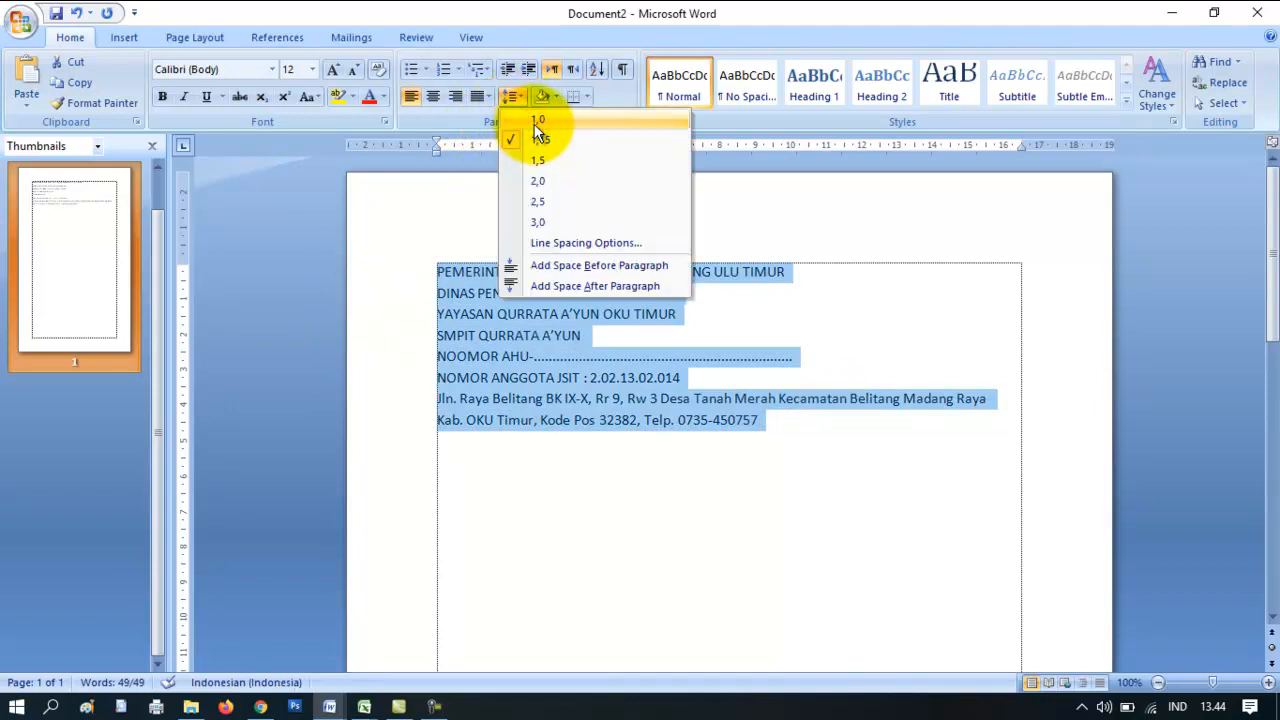
pyautogui.click(535, 122)
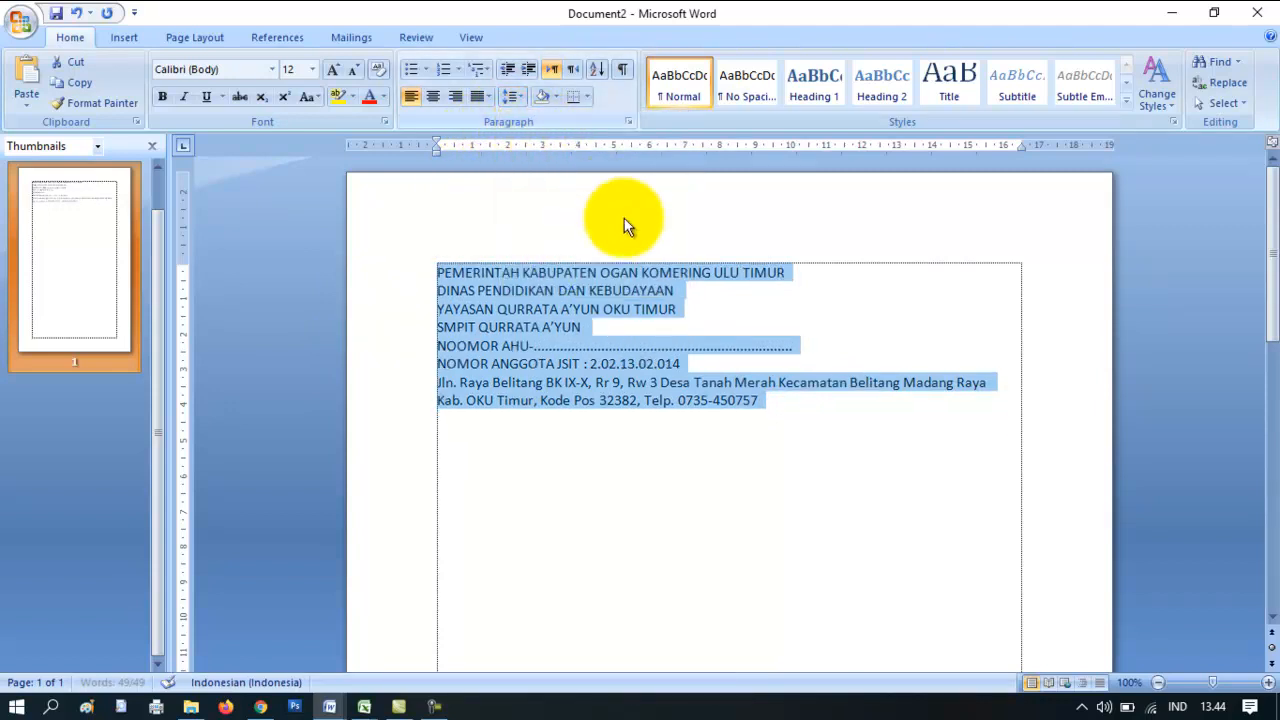
pyautogui.click(778, 404)
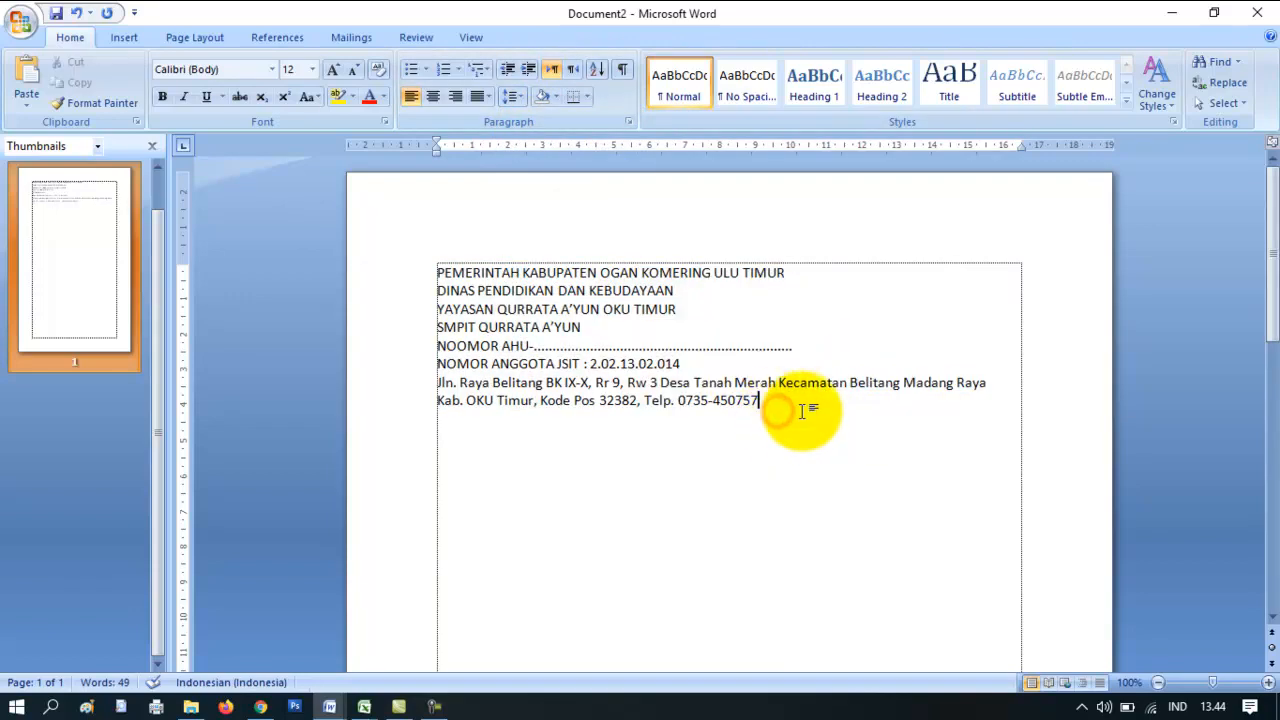
pyautogui.moveTo(776, 405); pyautogui.dragTo(457, 272)
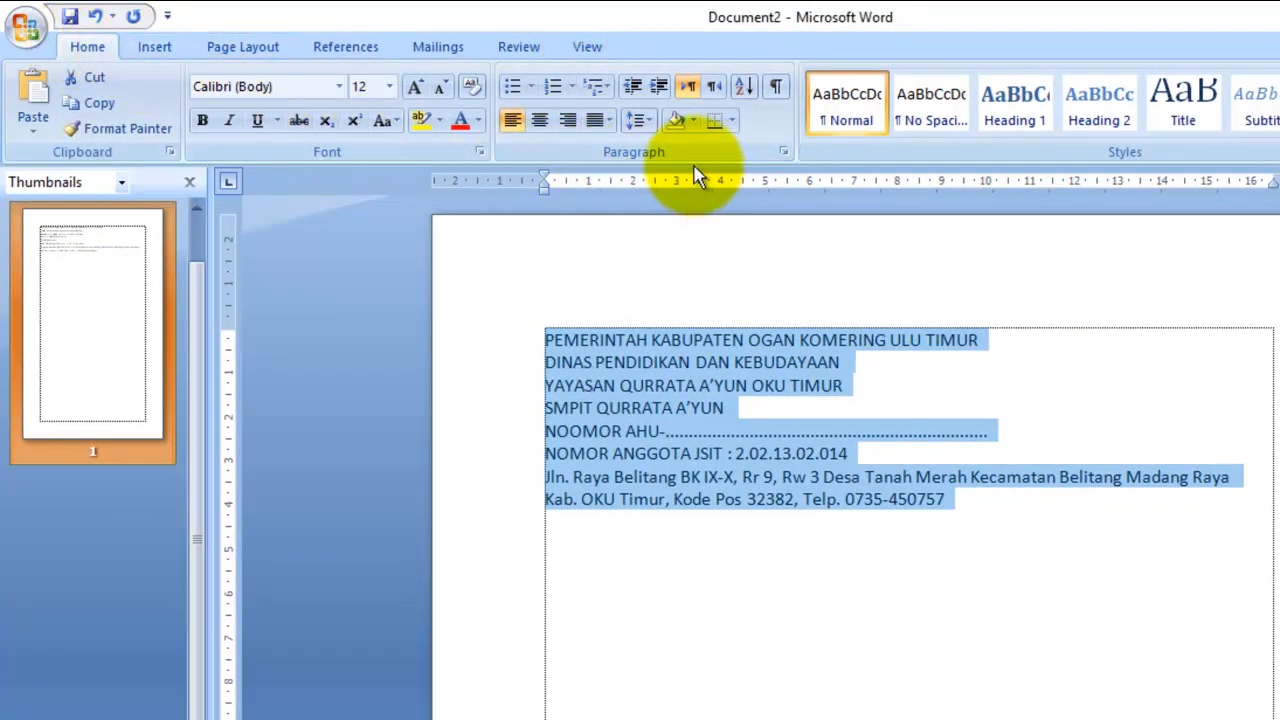
# - Center the letterhead, set the address lines to 10 pt and the two NOMOR lines to 11 pt
pyautogui.click(540, 120)
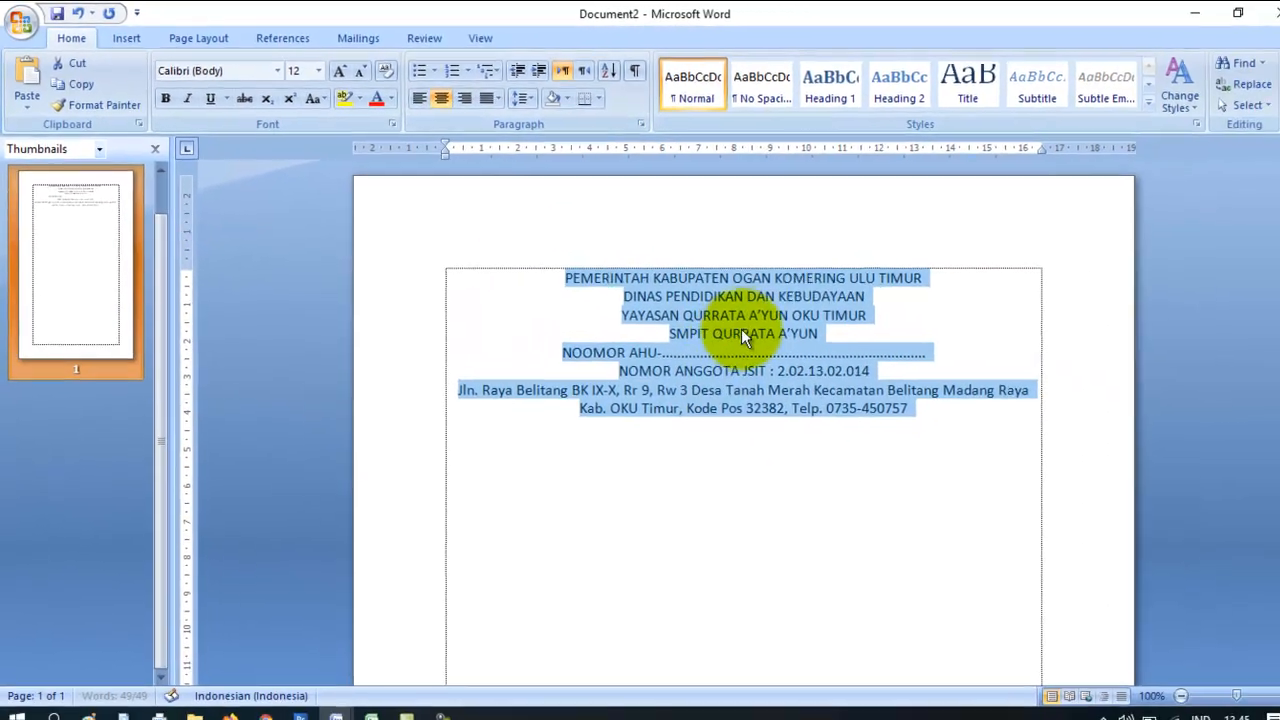
pyautogui.click(746, 336)
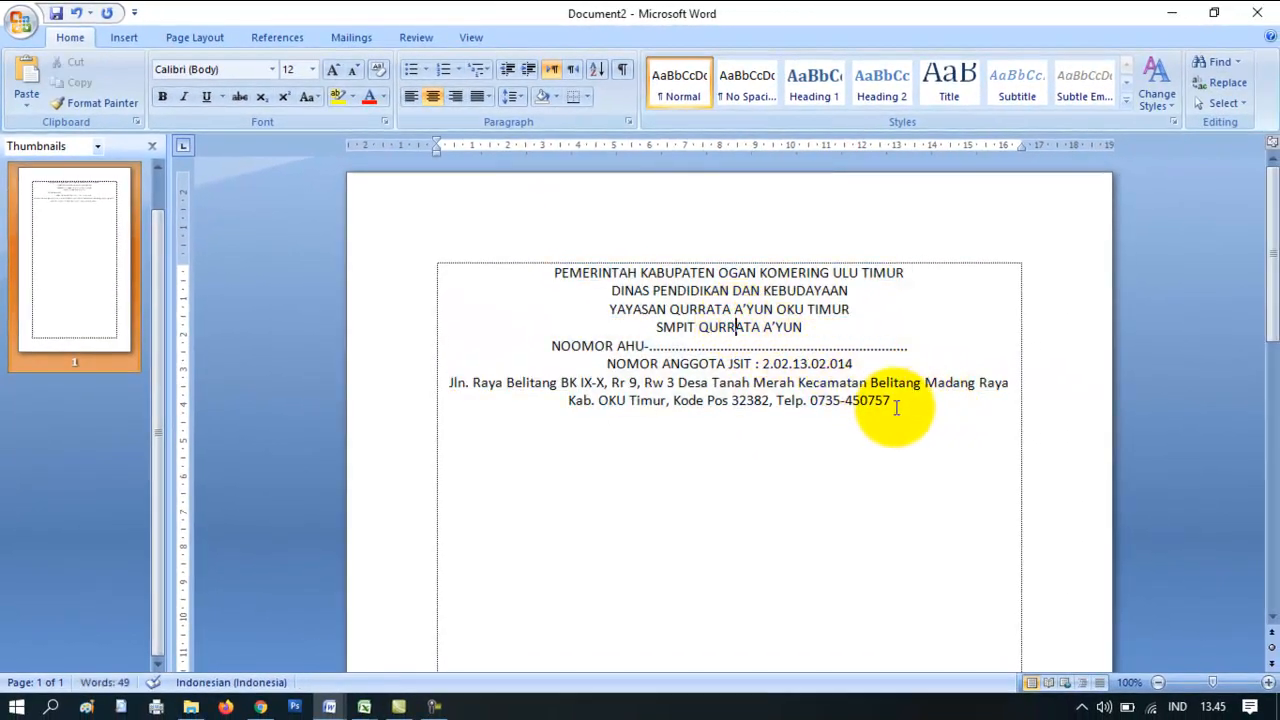
pyautogui.moveTo(895, 398); pyautogui.dragTo(449, 383)
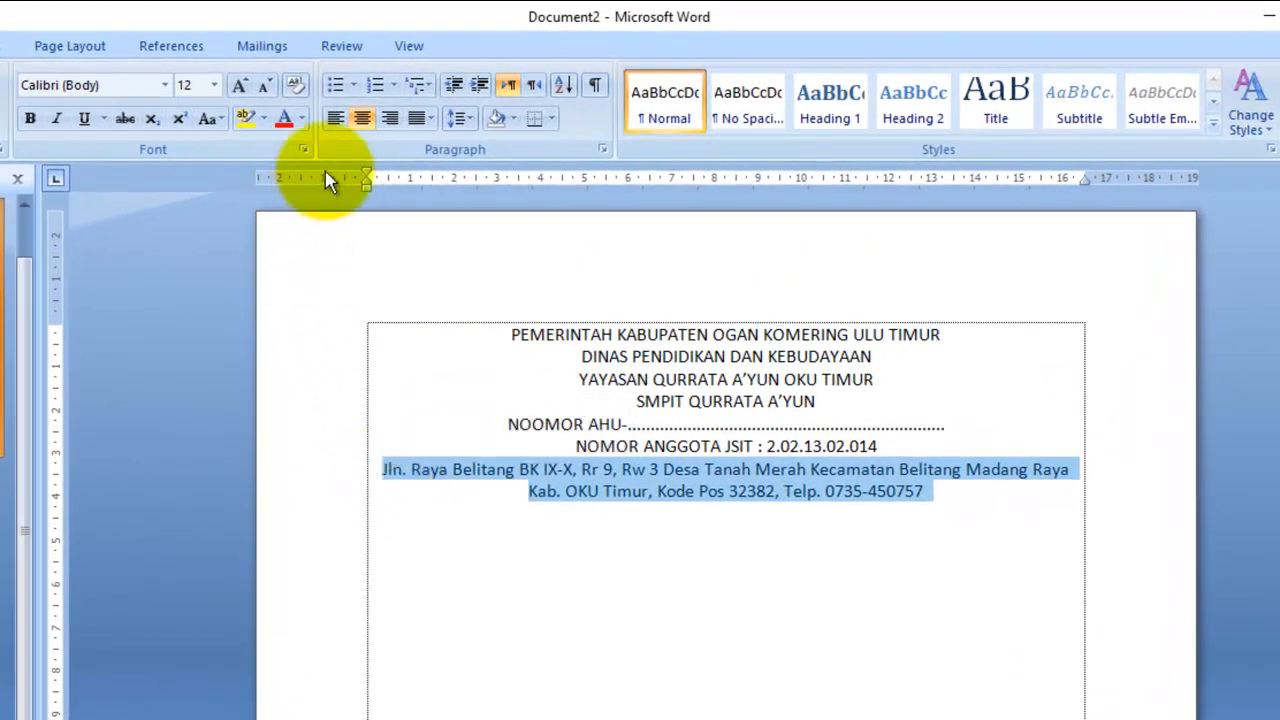
pyautogui.click(215, 86)
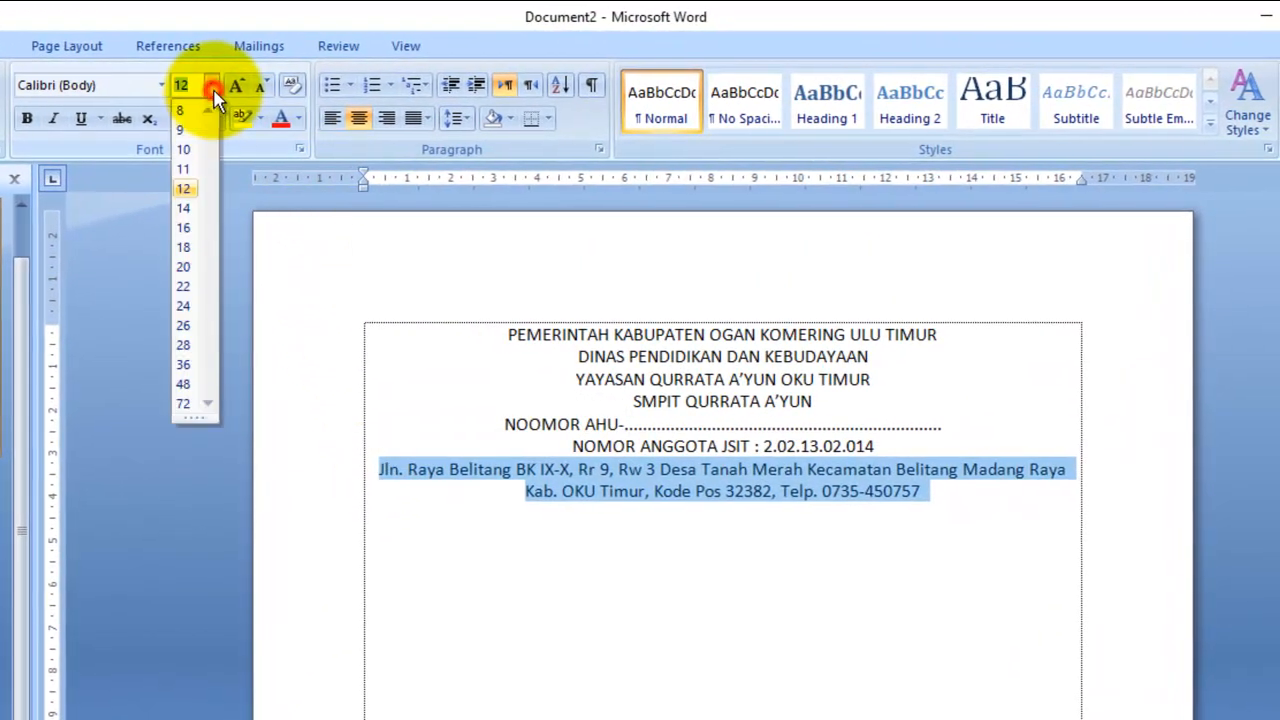
pyautogui.click(191, 150)
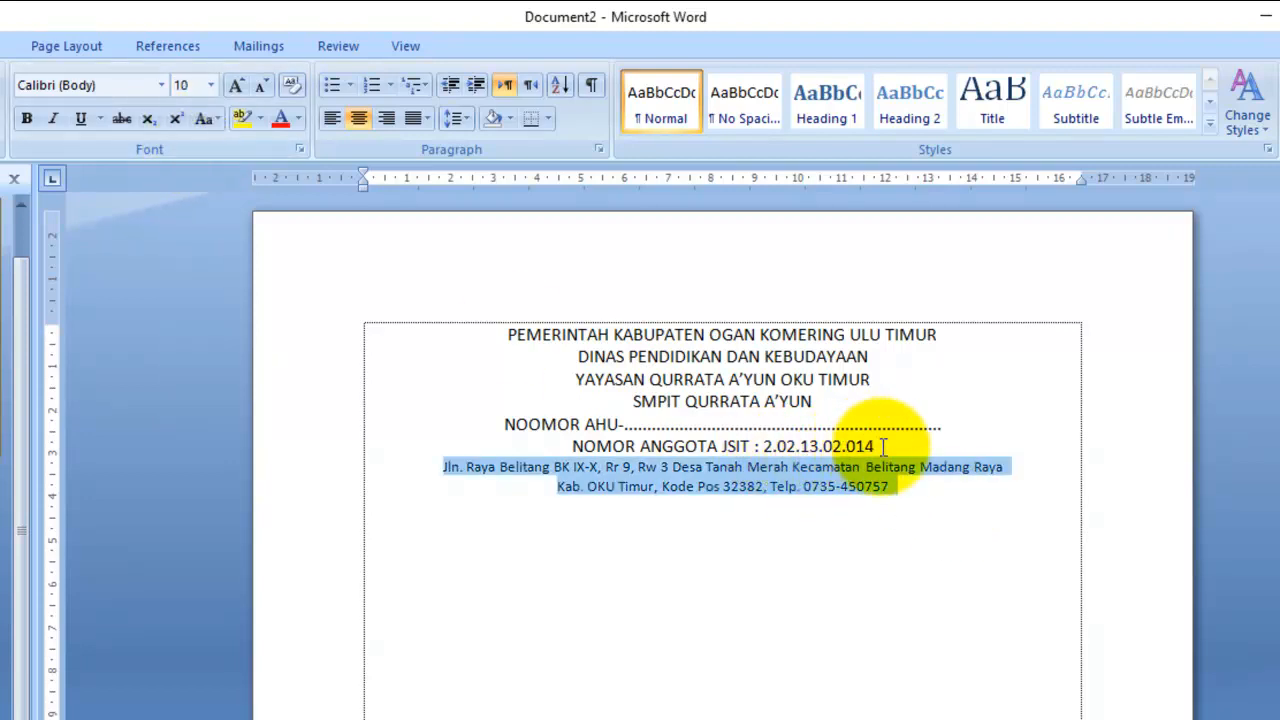
pyautogui.moveTo(896, 445); pyautogui.dragTo(496, 420)
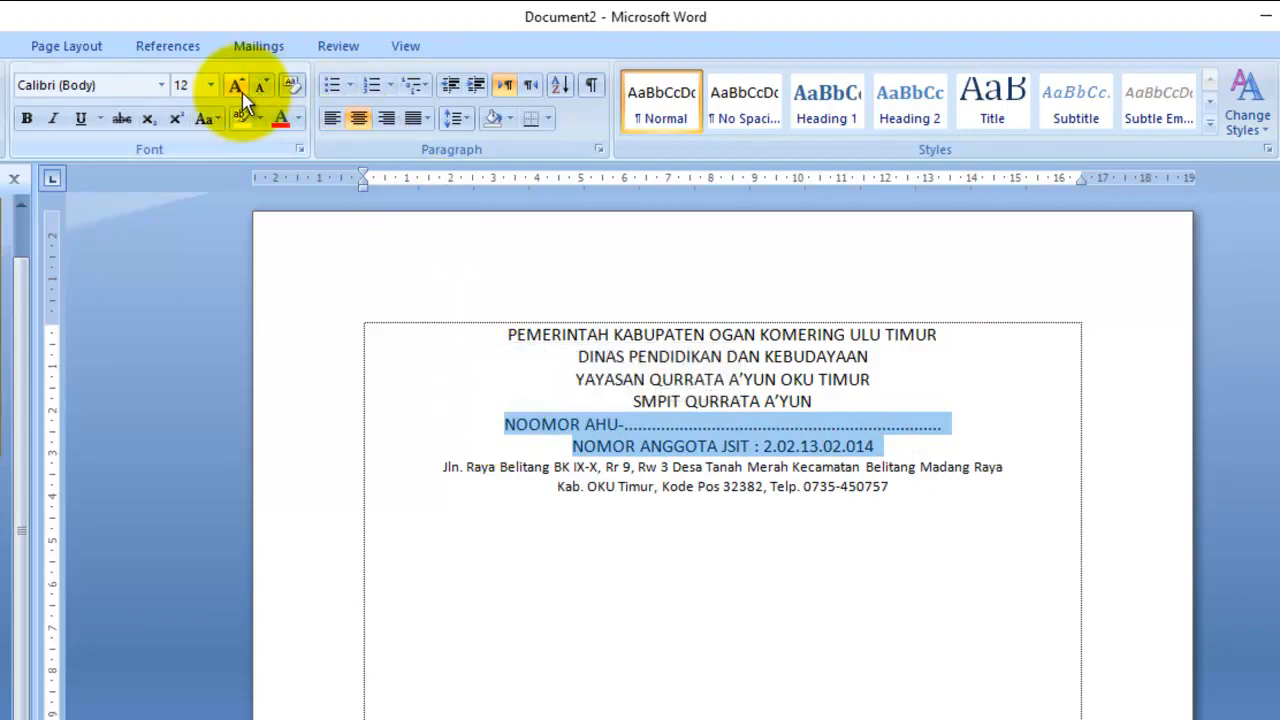
pyautogui.click(213, 86)
pyautogui.click(183, 169)
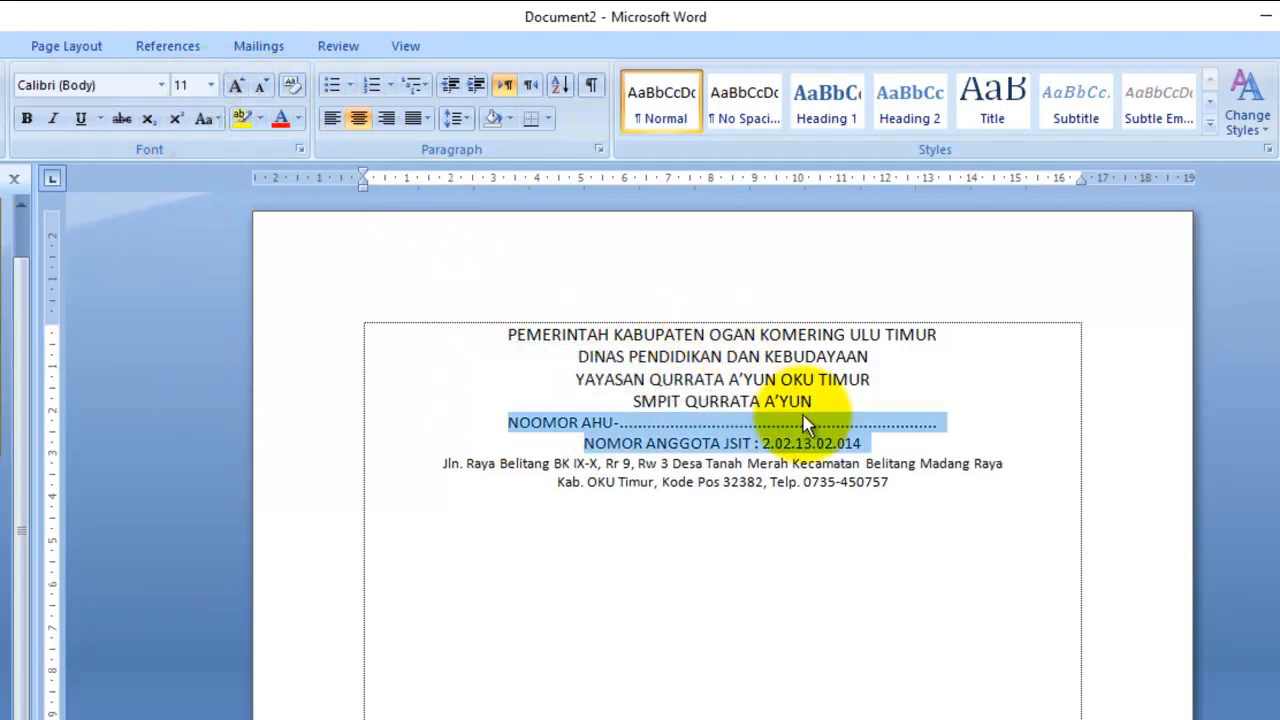
# - Grow the SMPIT QURRATA A'YUN line to 14 pt
pyautogui.moveTo(836, 400); pyautogui.dragTo(650, 402)
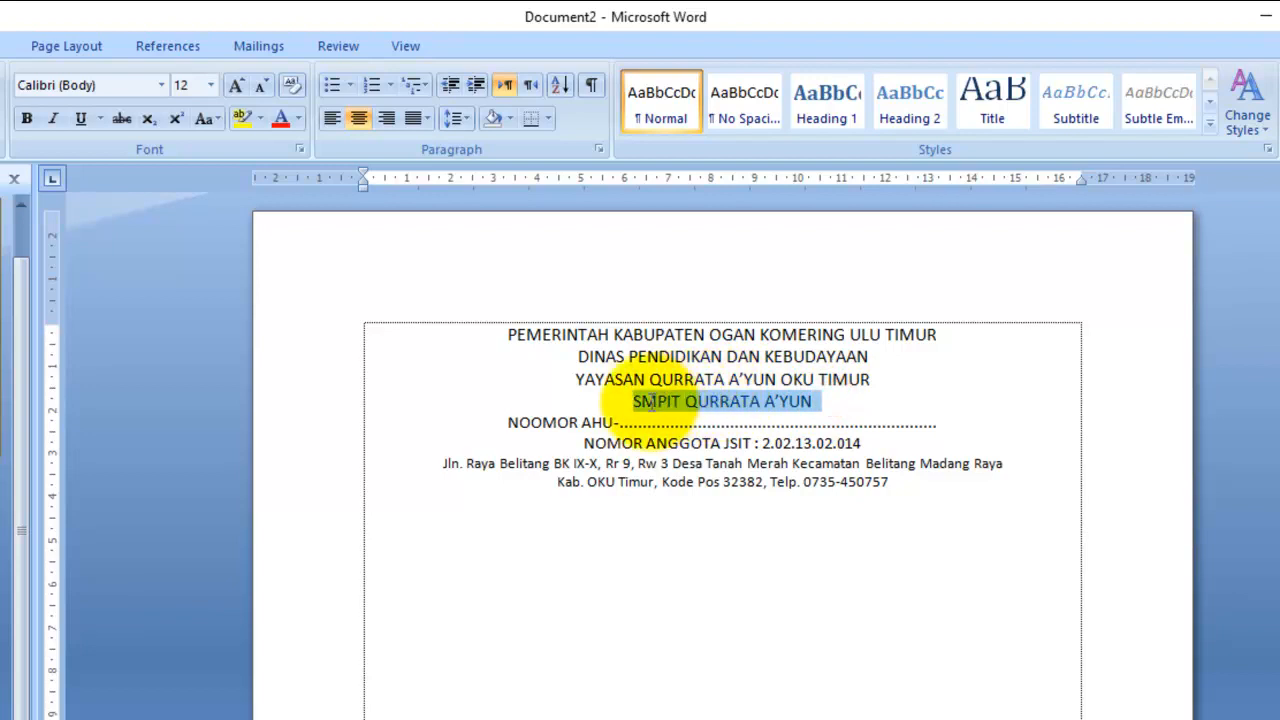
pyautogui.click(237, 87)
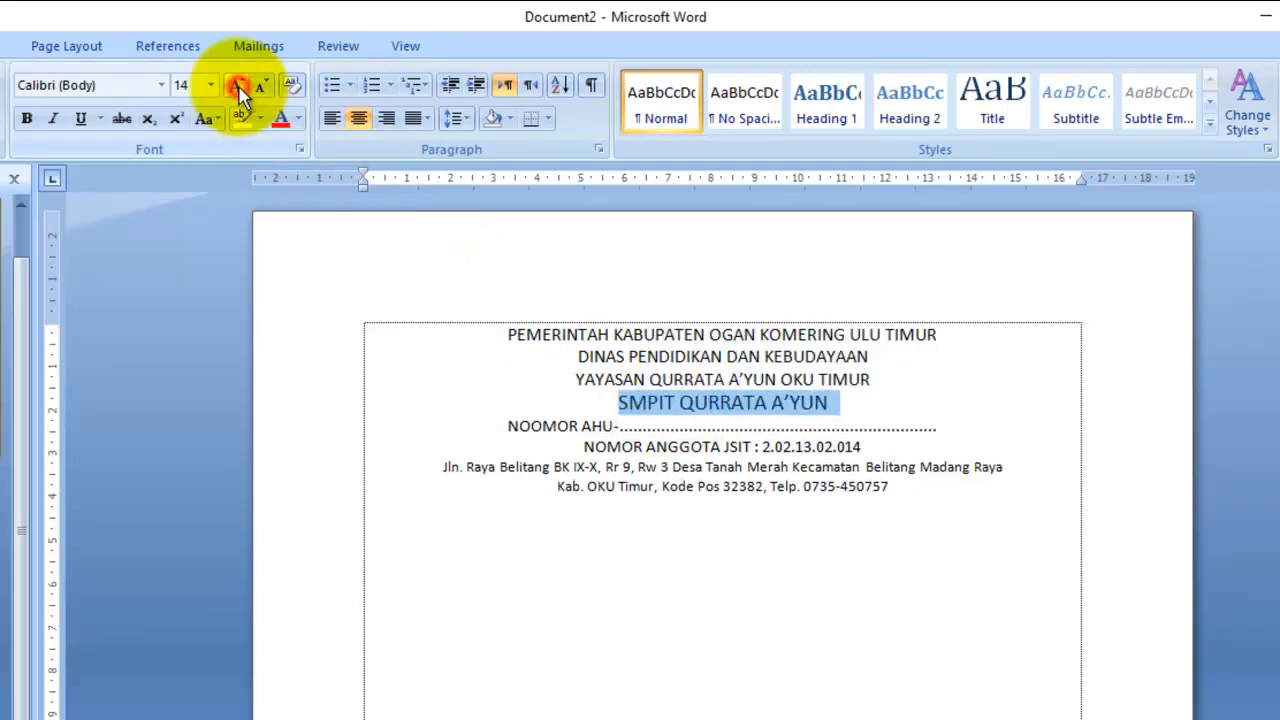
pyautogui.click(883, 379)
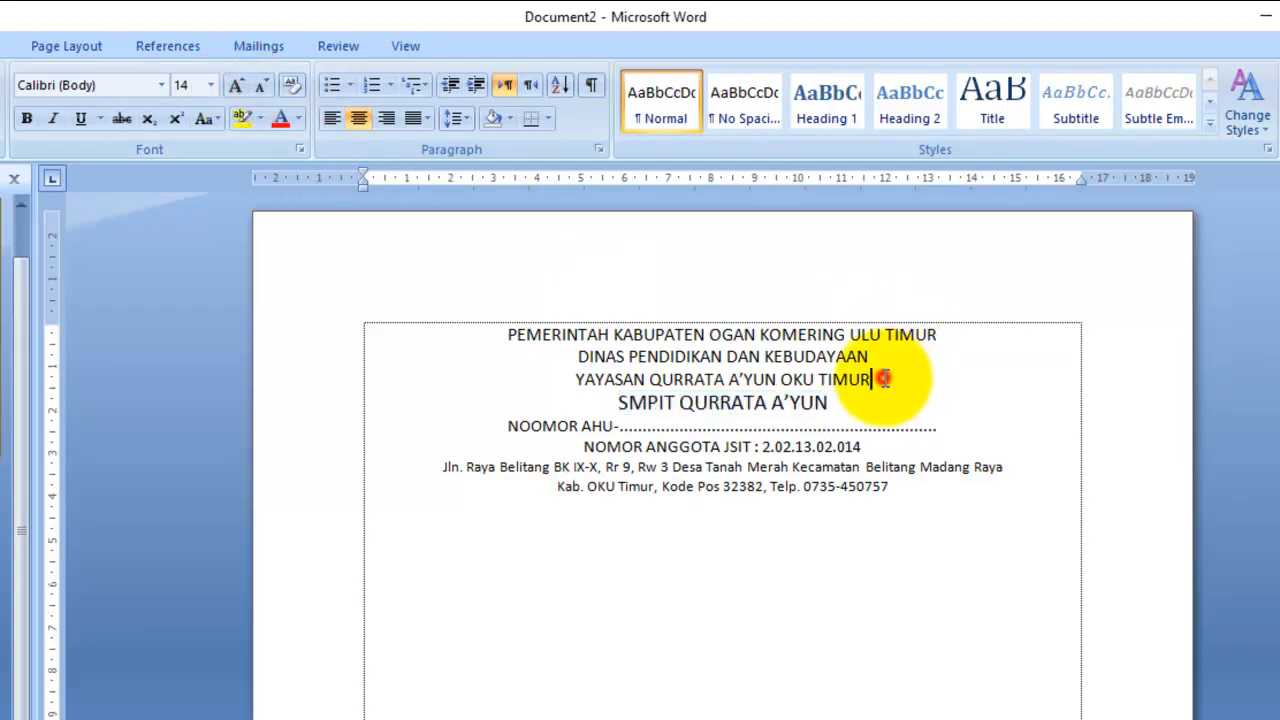
pyautogui.moveTo(888, 374); pyautogui.dragTo(590, 363)
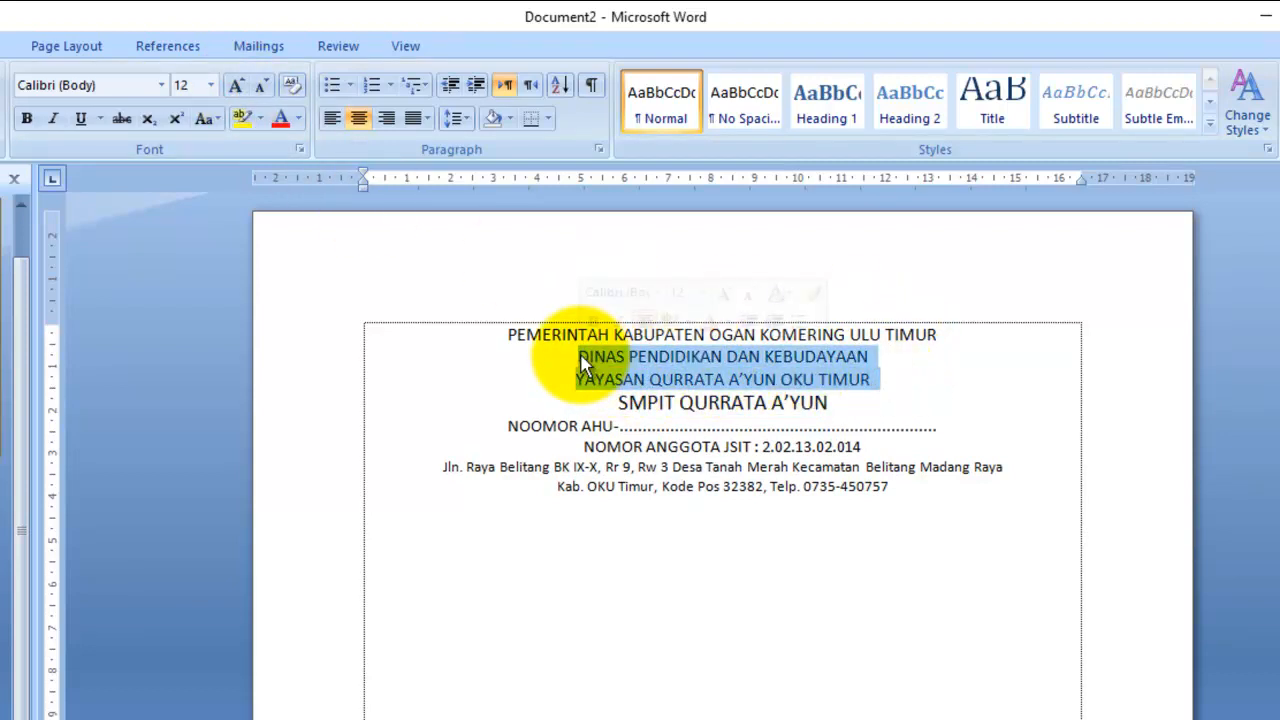
pyautogui.click(757, 337)
pyautogui.moveTo(894, 381); pyautogui.dragTo(602, 337)
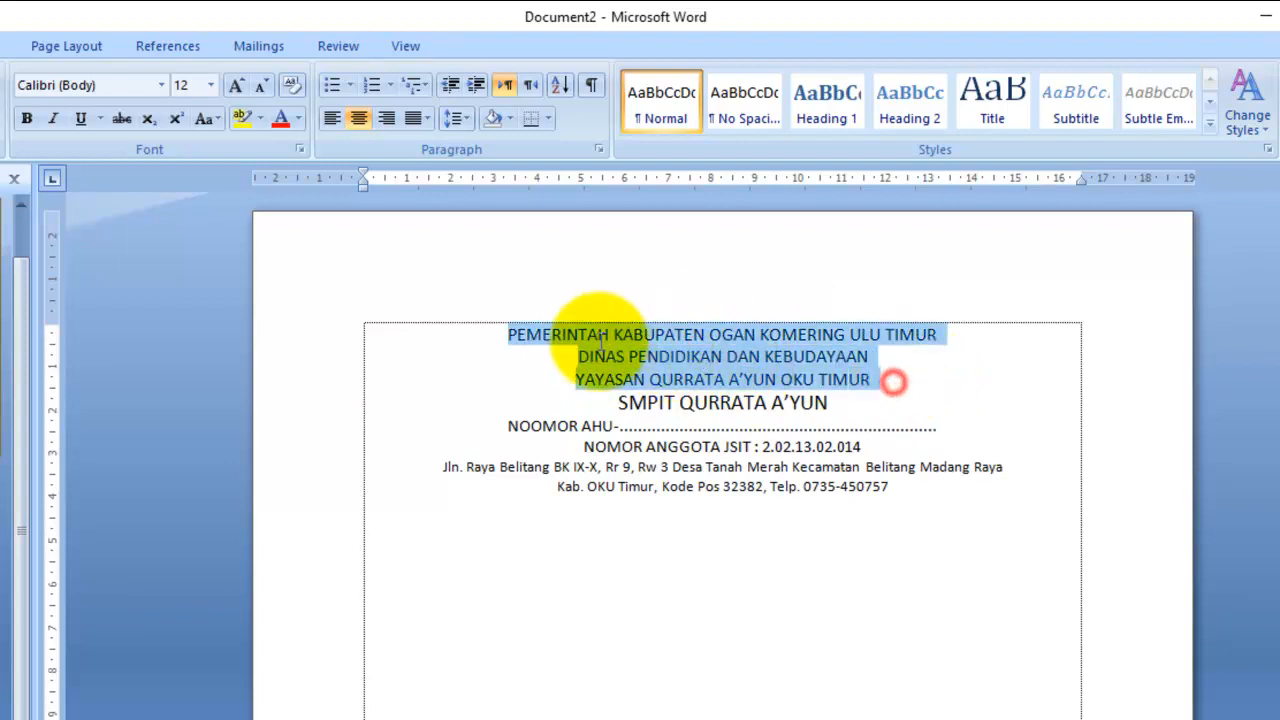
pyautogui.click(738, 453)
pyautogui.click(909, 492)
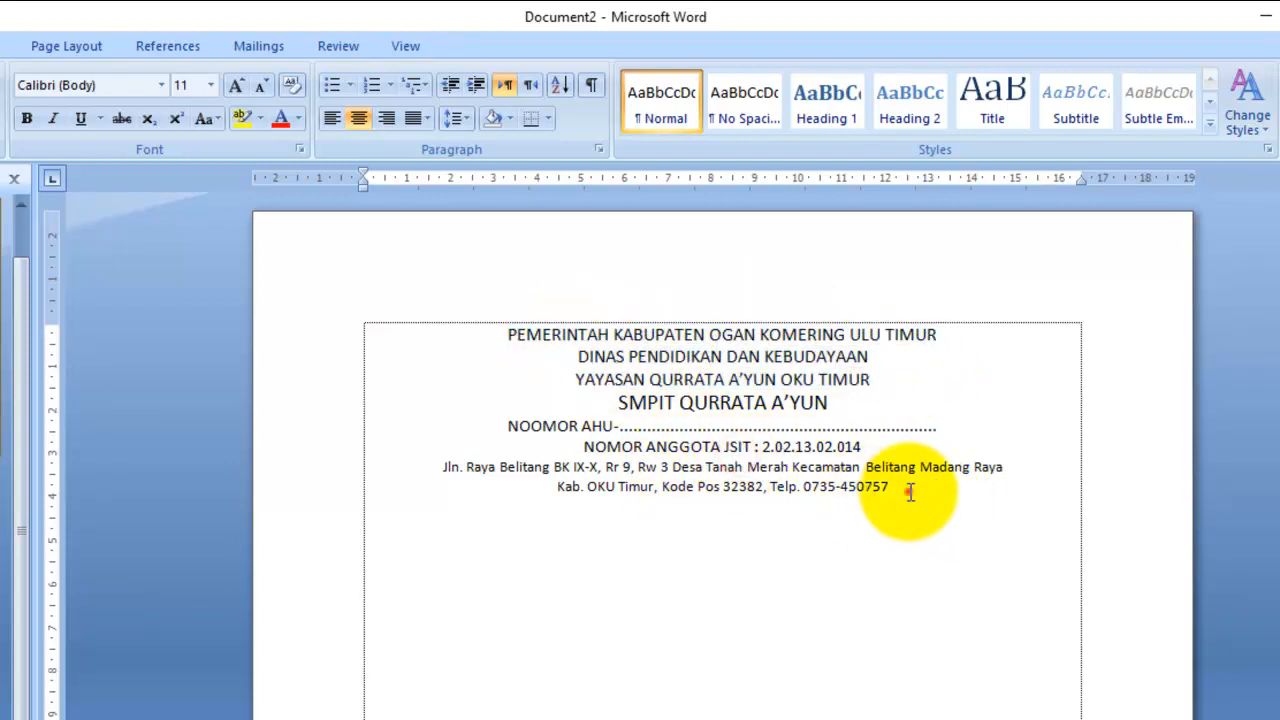
pyautogui.moveTo(909, 492); pyautogui.dragTo(508, 336)
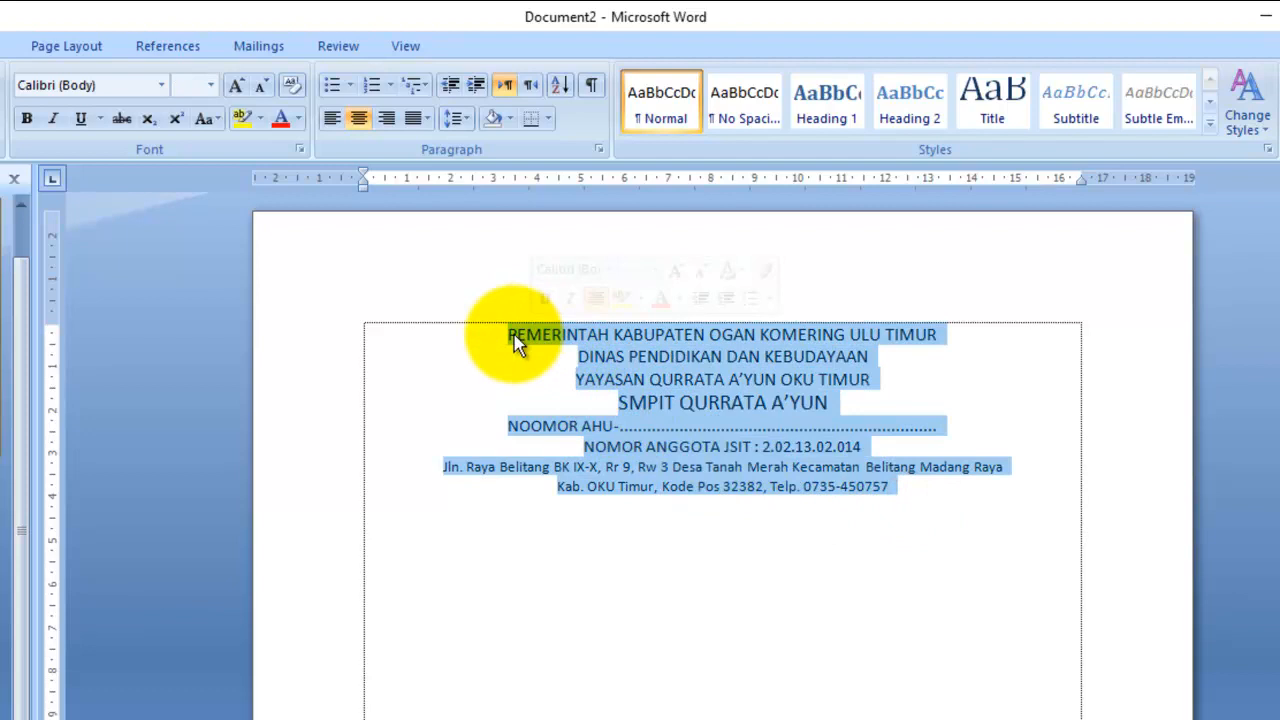
# - Set the header in Times New Roman one size smaller and bold the top four lines
pyautogui.click(163, 88)
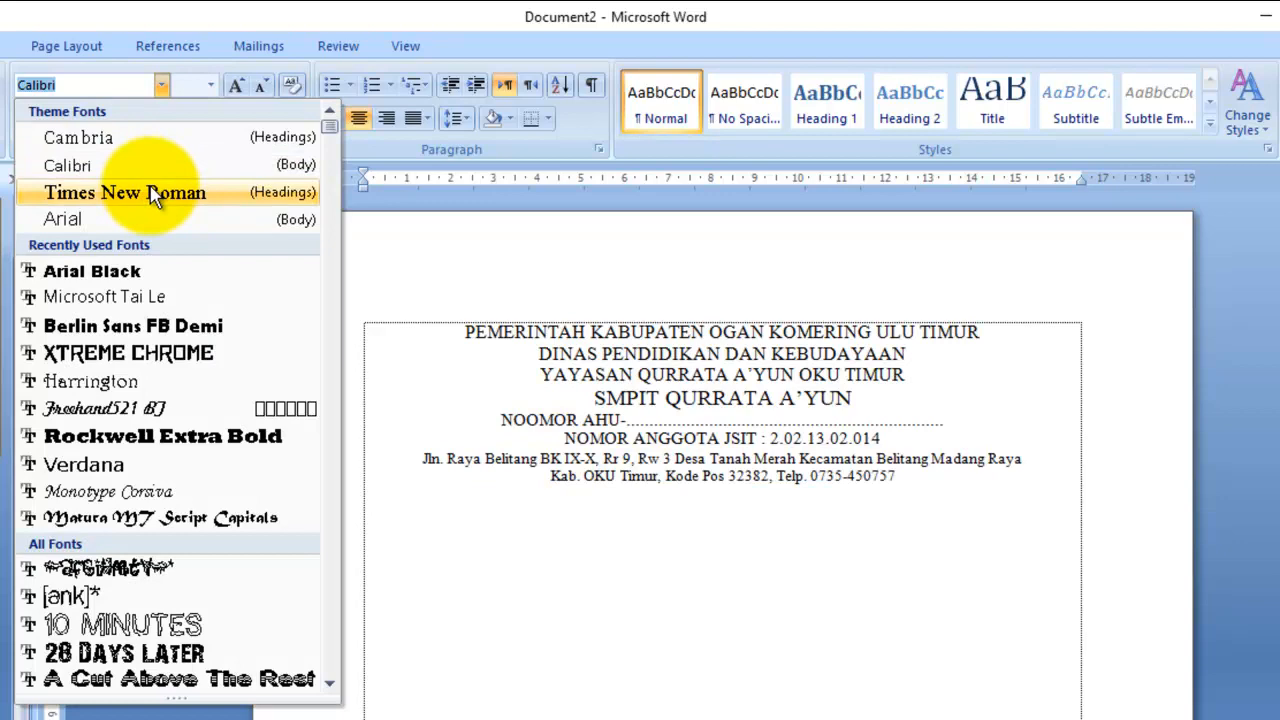
pyautogui.click(152, 195)
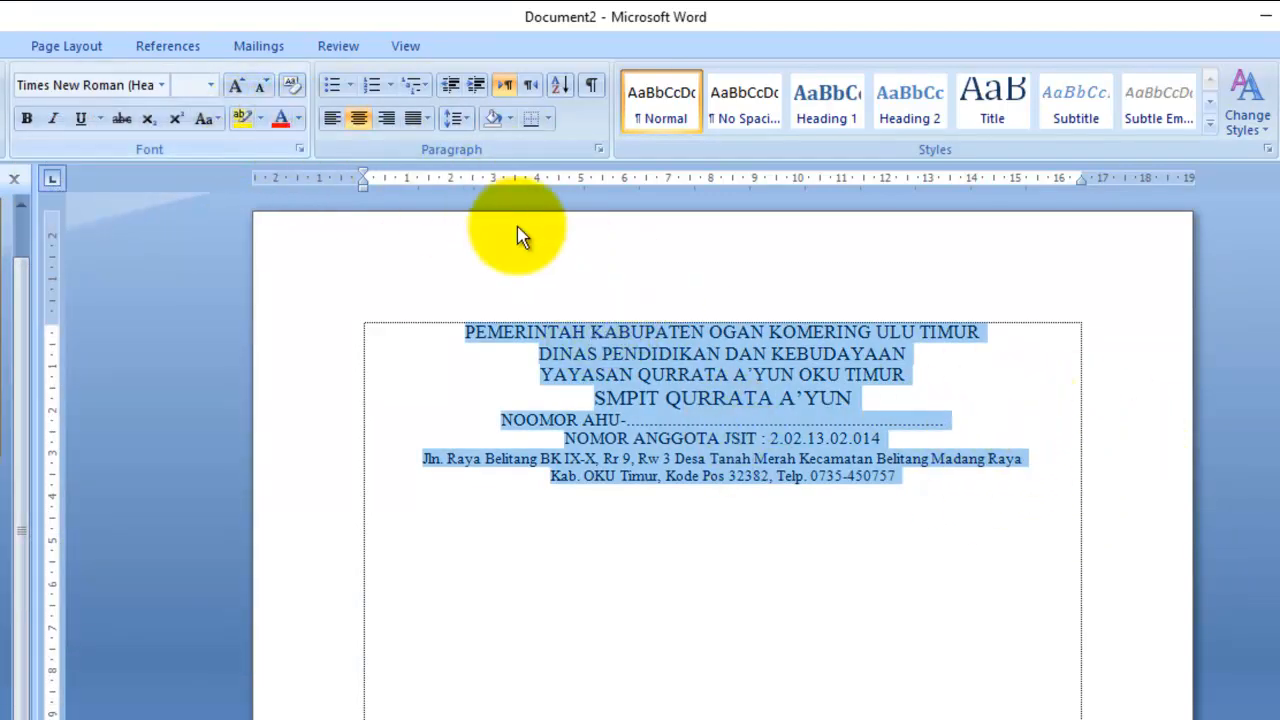
pyautogui.click(259, 85)
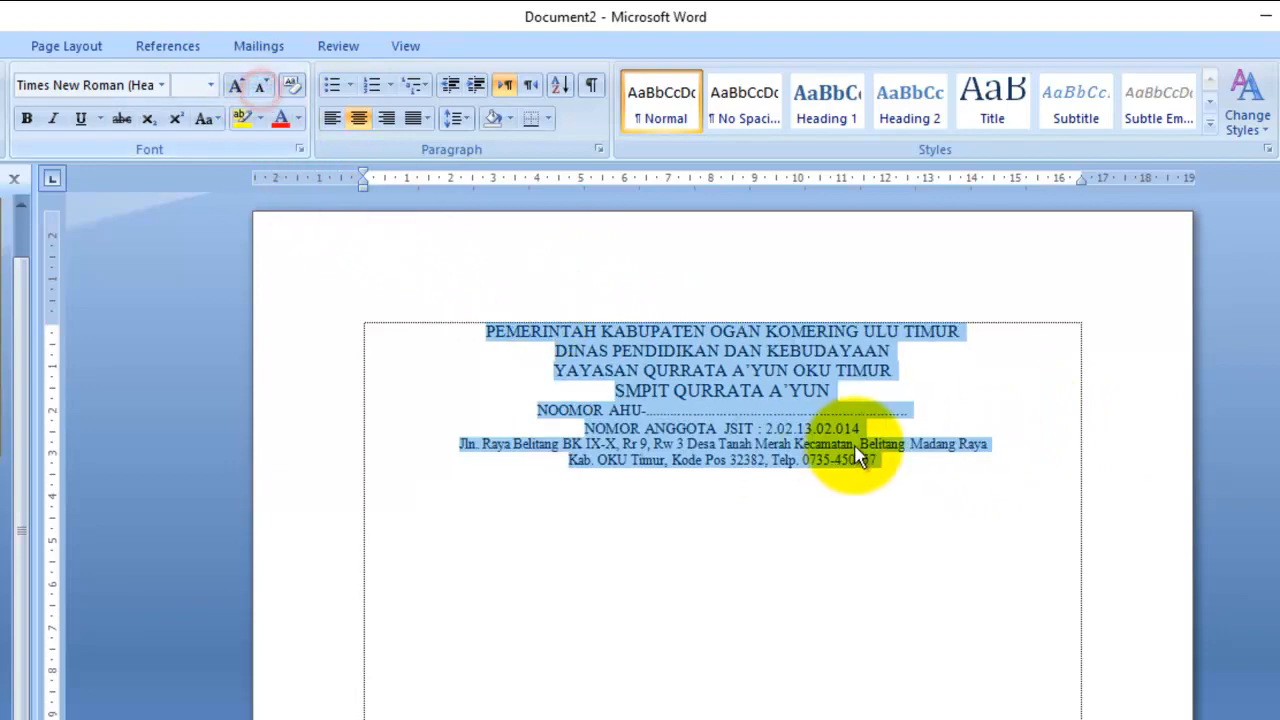
pyautogui.click(935, 352)
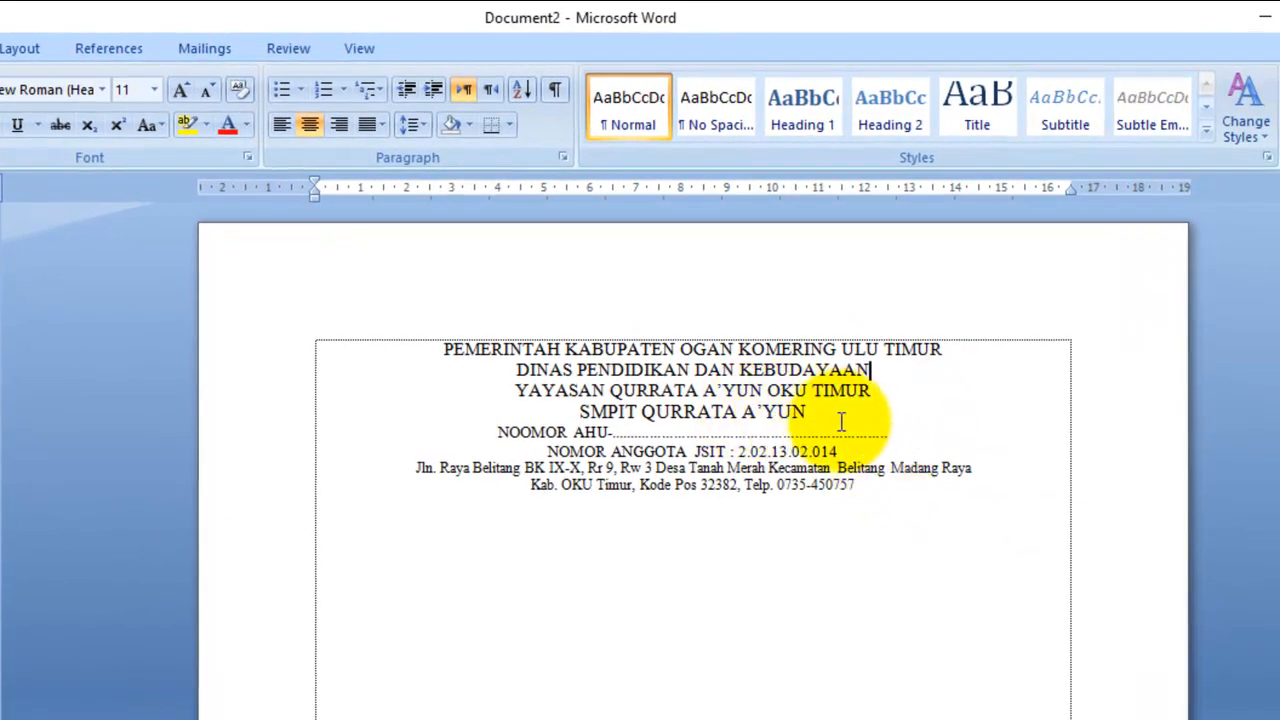
pyautogui.moveTo(443, 349); pyautogui.dragTo(846, 407)
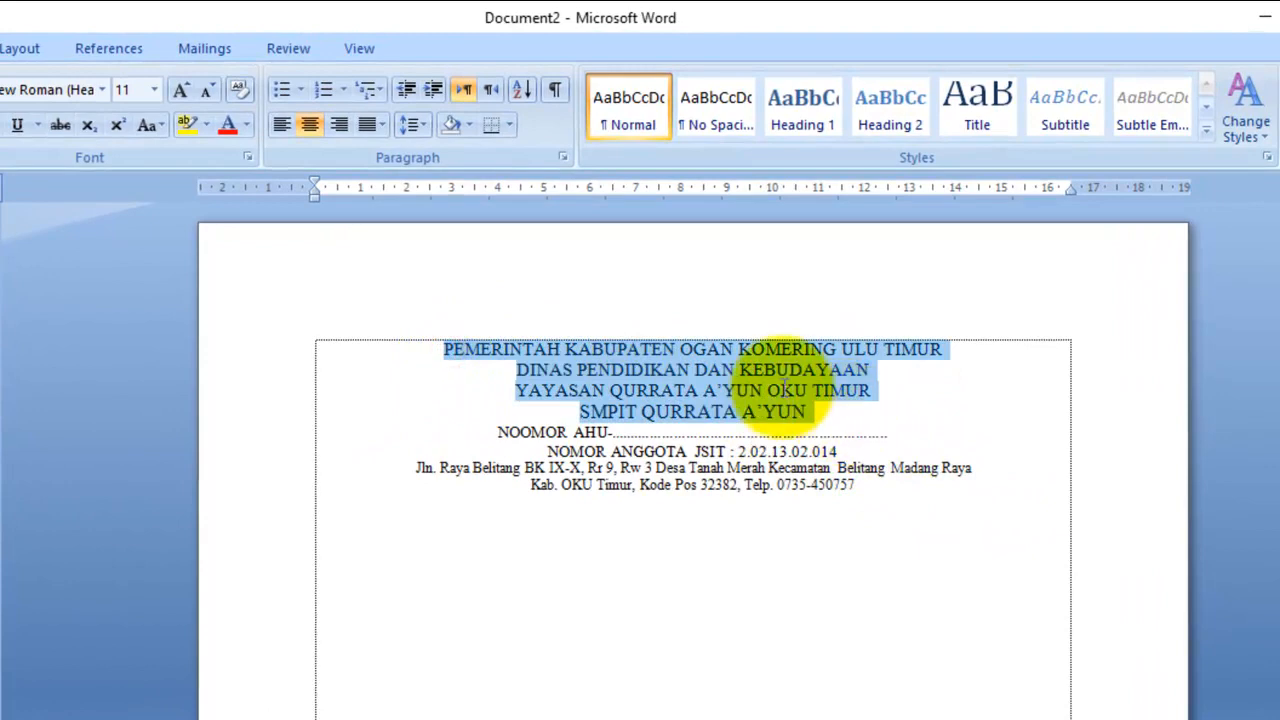
pyautogui.click(47, 119)
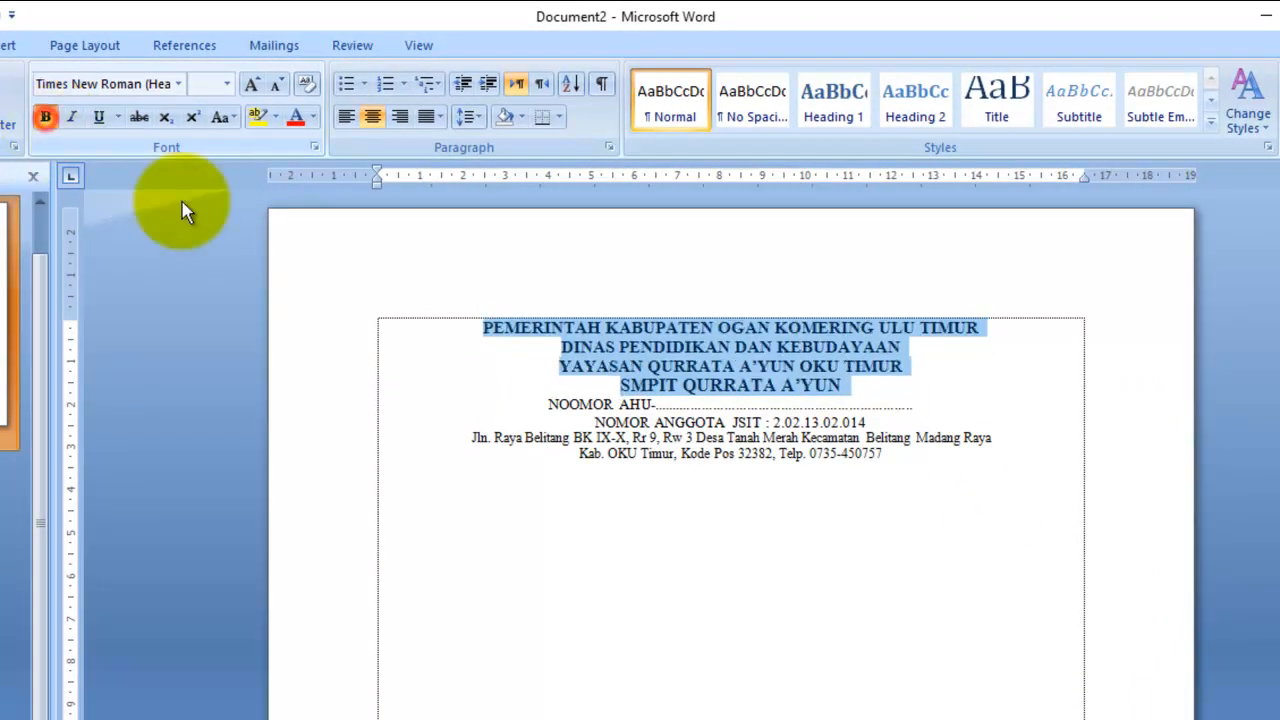
pyautogui.click(808, 358)
# - Apply Arial to the DINAS PENDIDIKAN DAN KEBUDAYAAN and PEMERINTAH lines
pyautogui.click(946, 452)
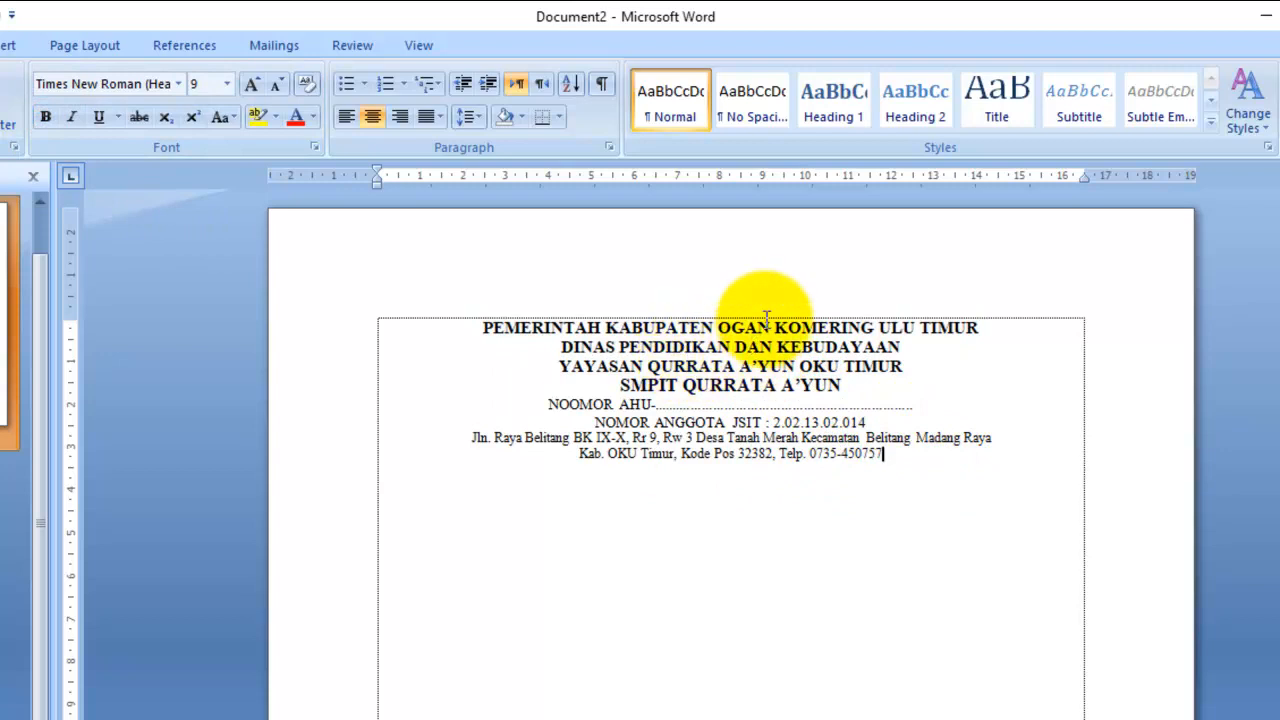
pyautogui.moveTo(902, 347); pyautogui.dragTo(565, 347)
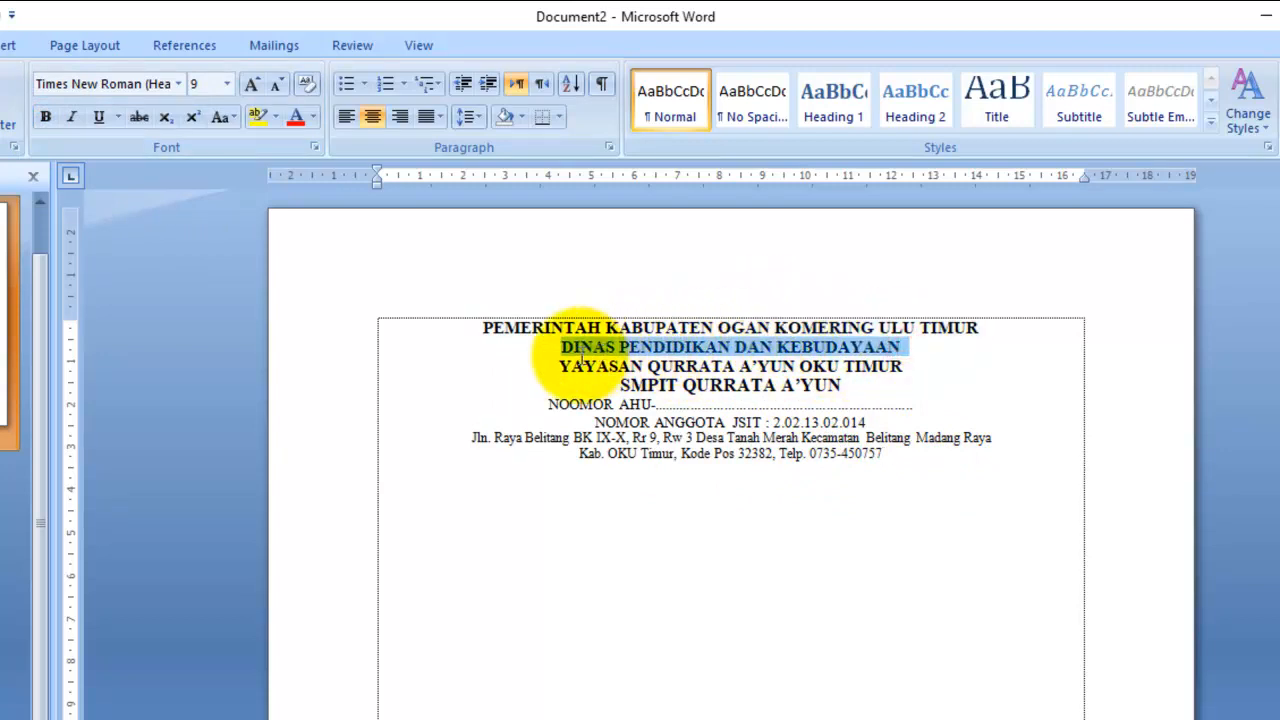
pyautogui.click(179, 85)
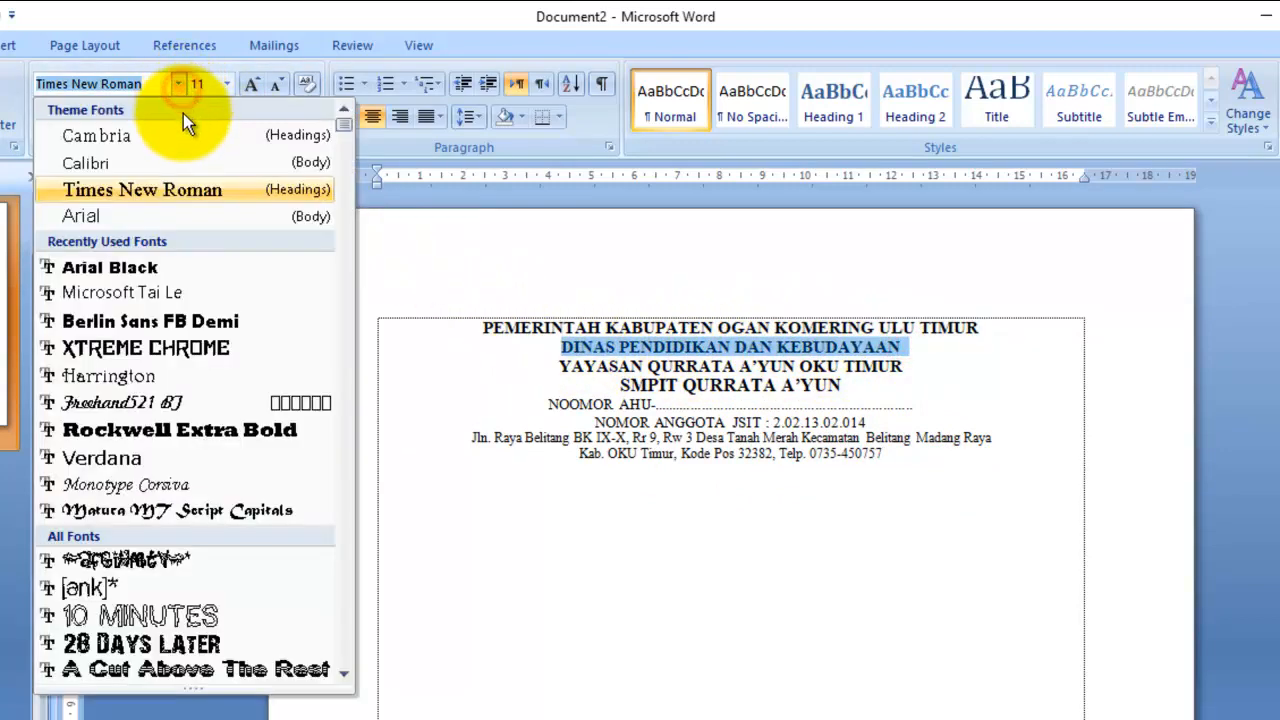
pyautogui.click(183, 215)
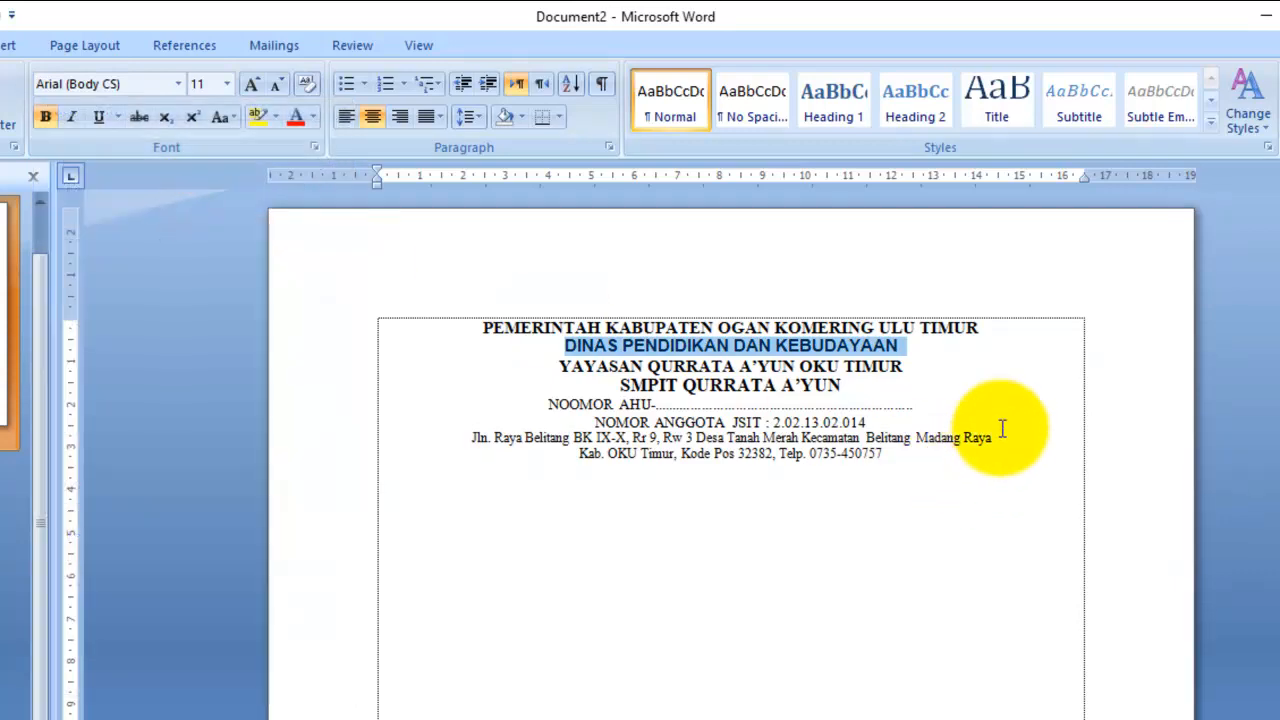
pyautogui.click(974, 368)
pyautogui.moveTo(982, 327); pyautogui.dragTo(531, 325)
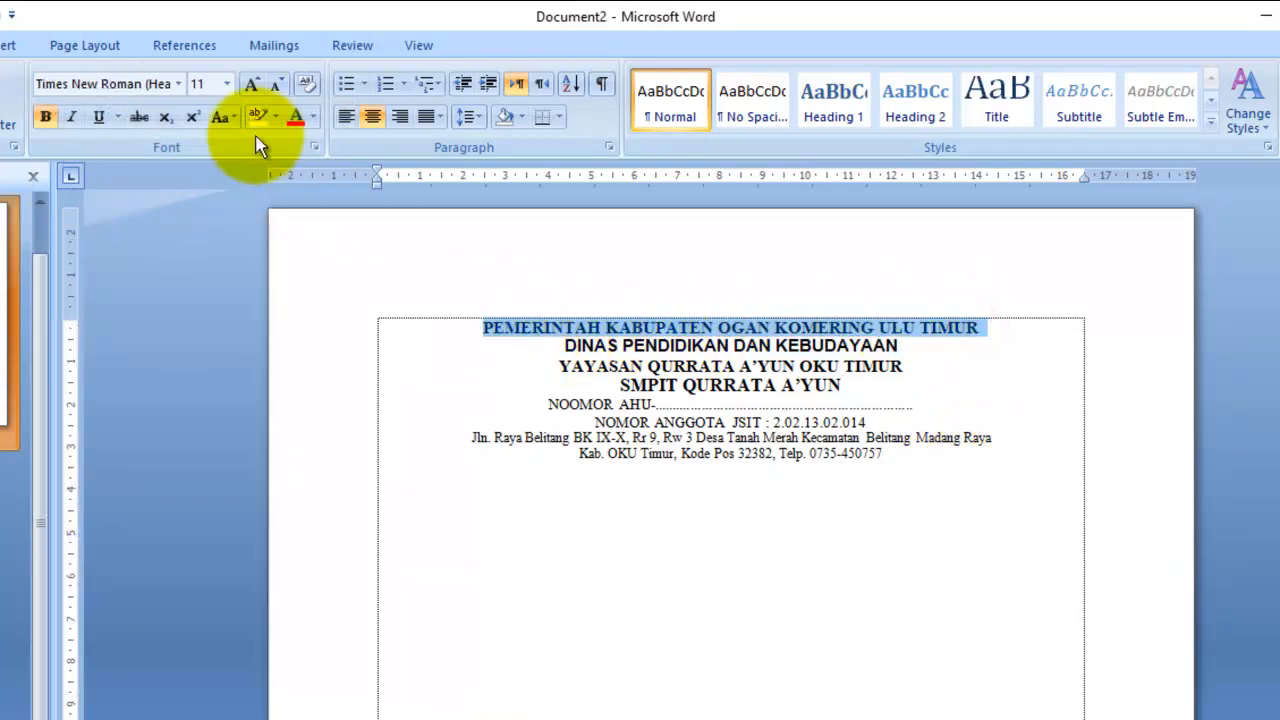
pyautogui.click(179, 84)
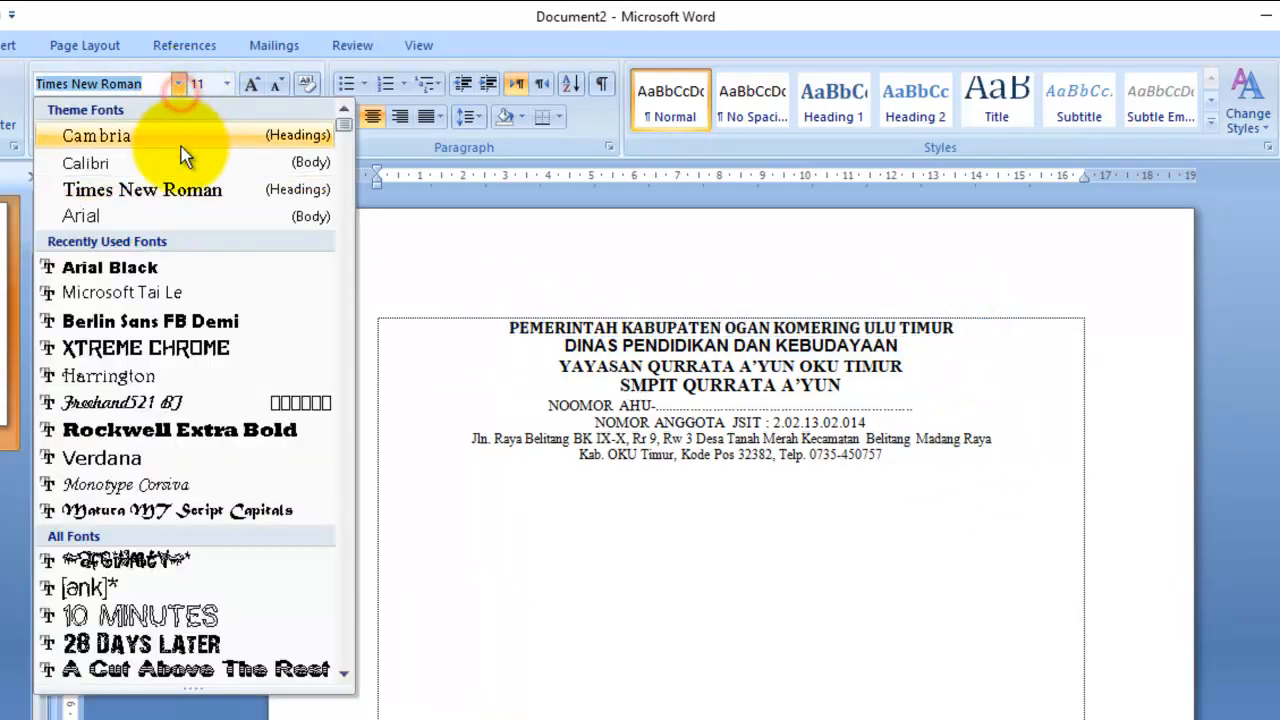
pyautogui.click(153, 216)
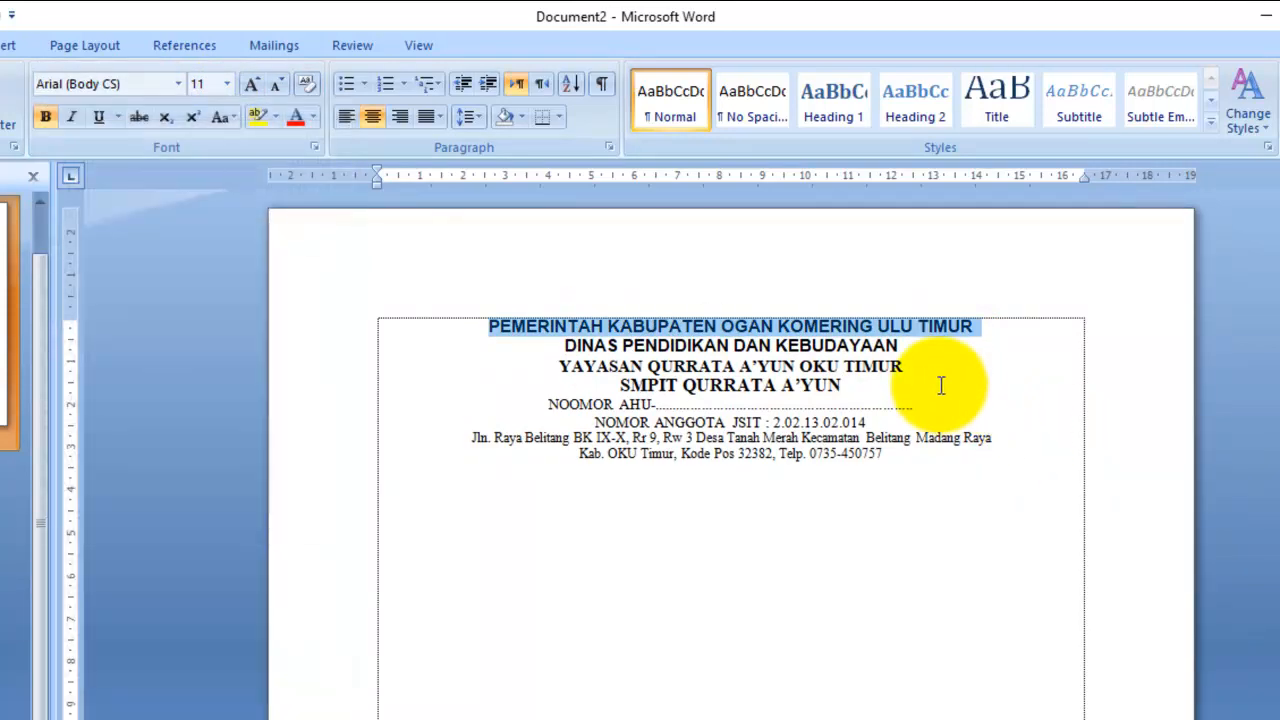
pyautogui.moveTo(846, 385); pyautogui.dragTo(553, 362)
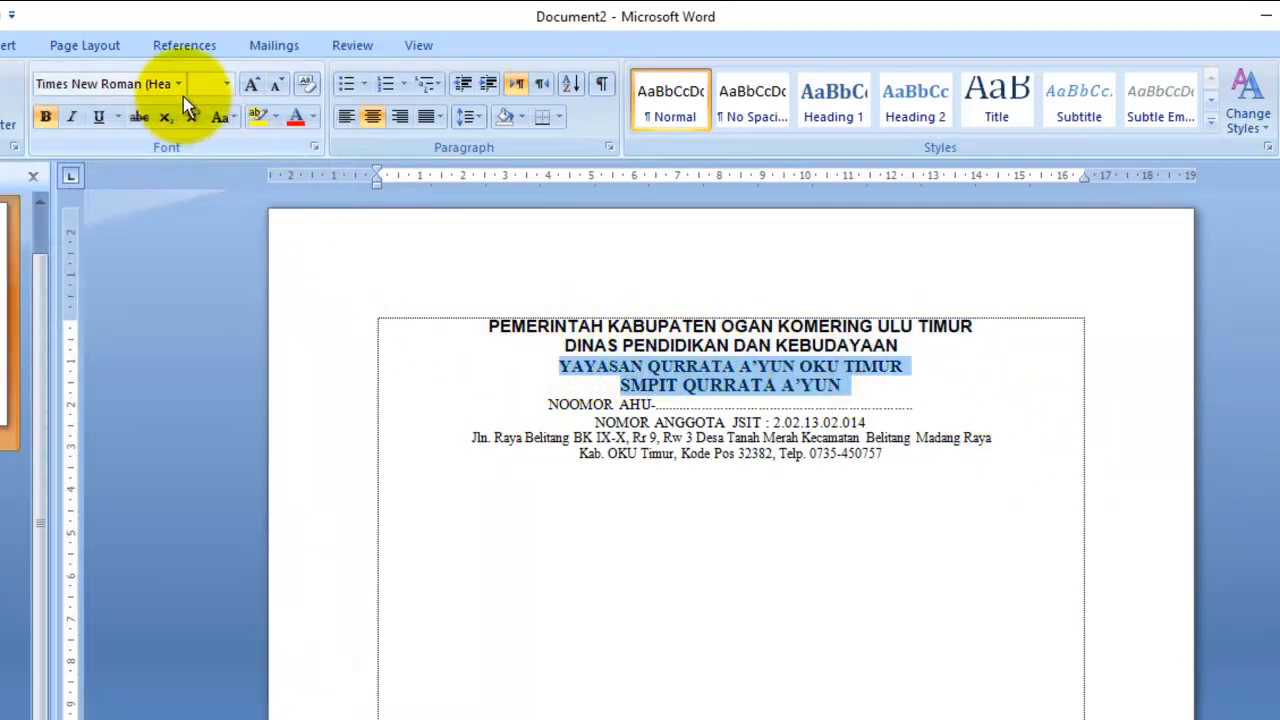
# - Apply Arial Black to the YAYASAN and SMPIT QURRATA A'YUN lines
pyautogui.click(178, 84)
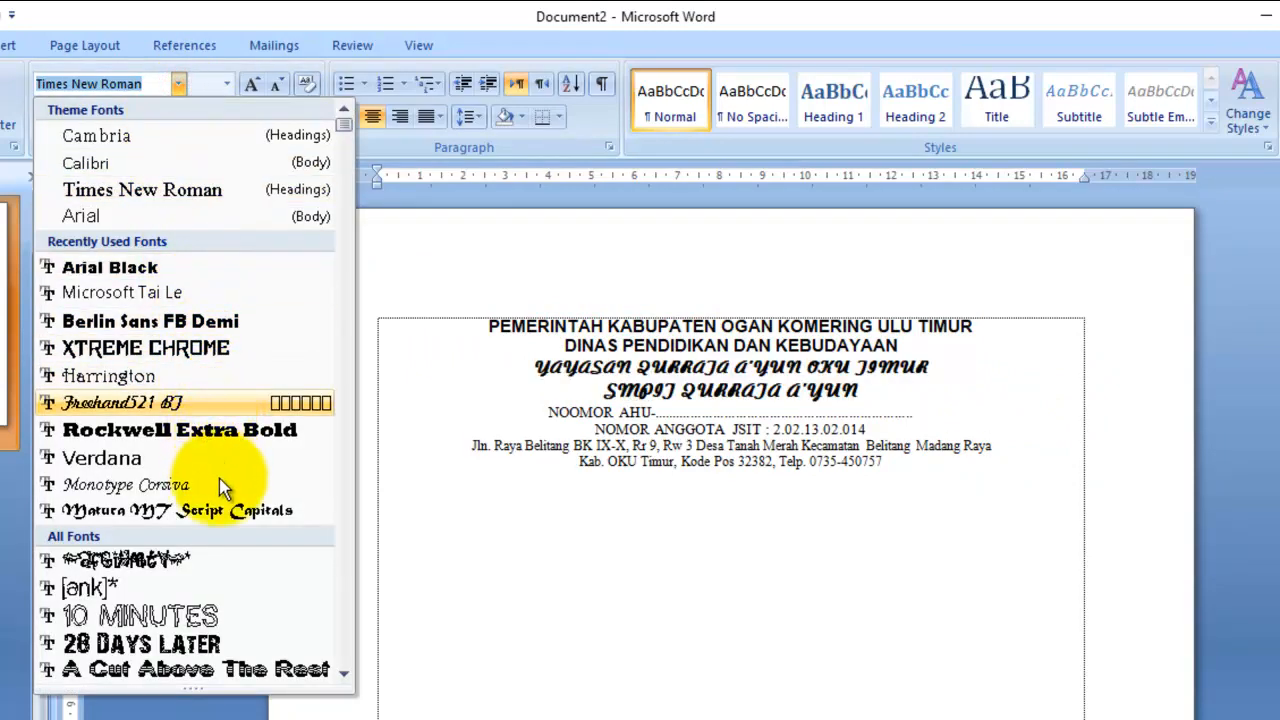
pyautogui.scroll(-8, 222, 500)
pyautogui.scroll(-7, 188, 486)
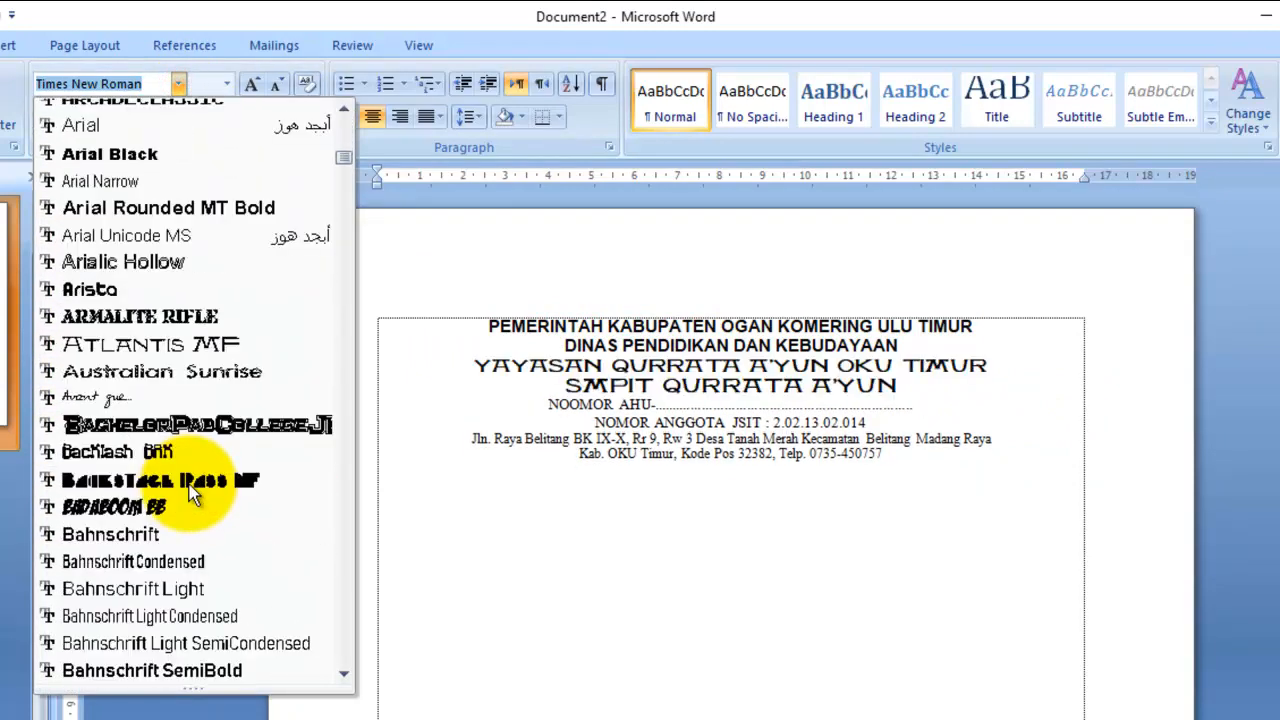
pyautogui.scroll(4, 192, 490)
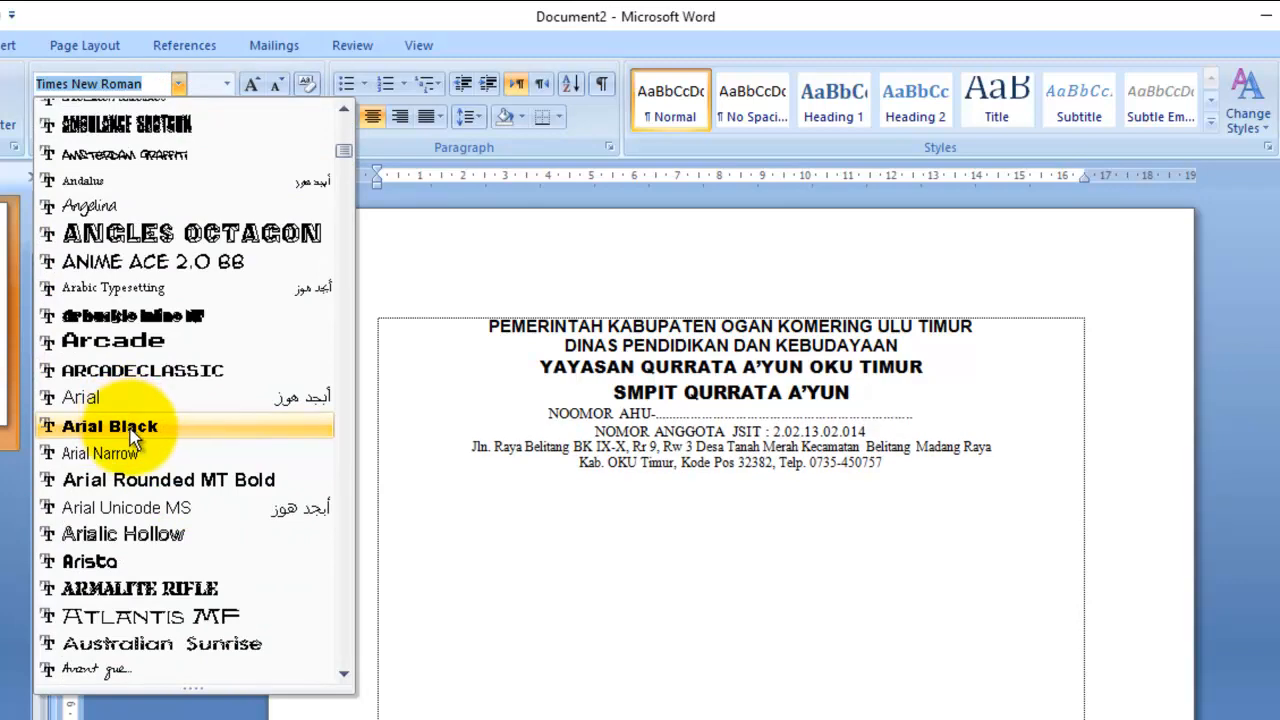
pyautogui.click(133, 426)
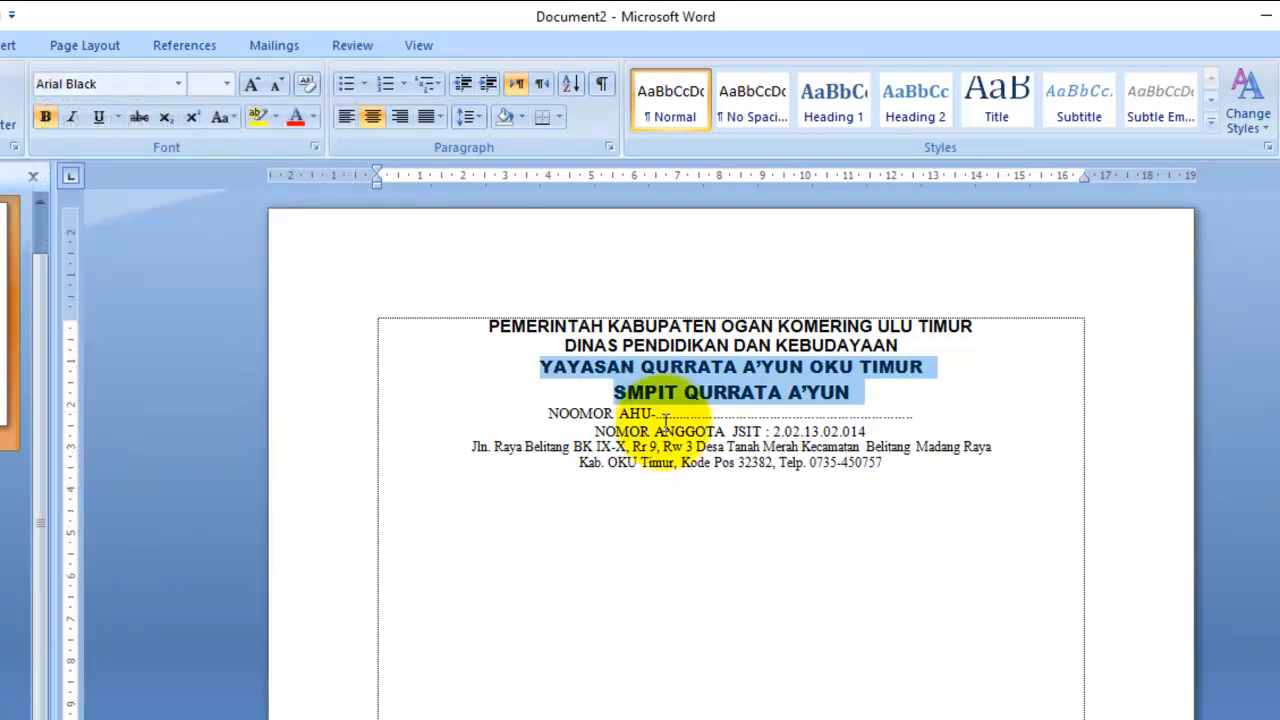
pyautogui.click(950, 403)
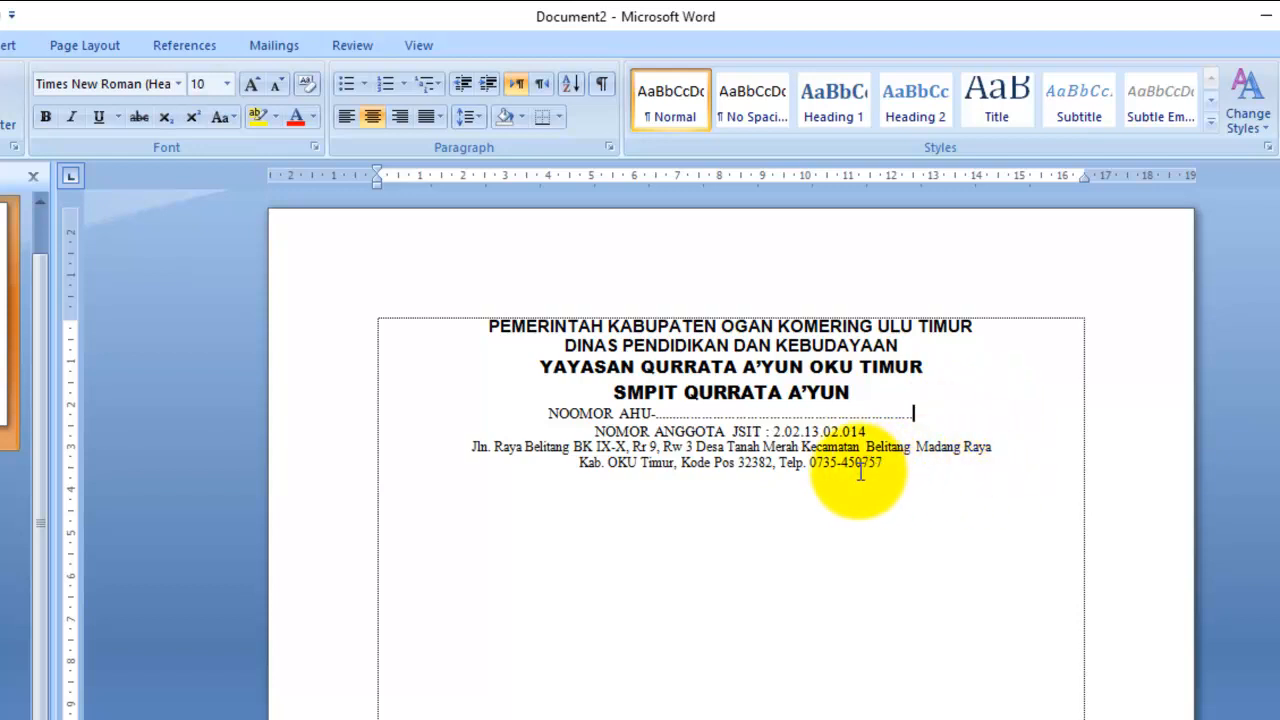
# - Bold the NOOMOR AHU and NOMOR ANGGOTA lines, then minimise Word to the desktop
pyautogui.moveTo(868, 432); pyautogui.dragTo(543, 417)
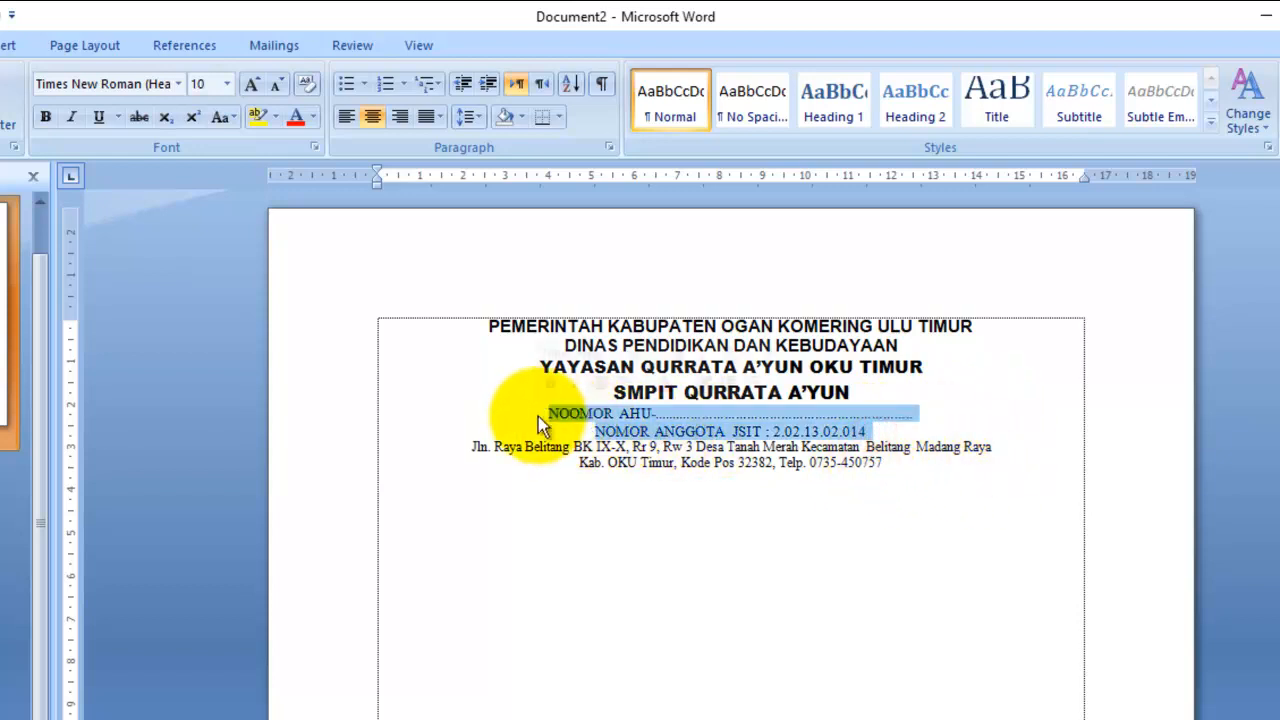
pyautogui.hotkey('ctrl', 'b')
pyautogui.click(700, 481)
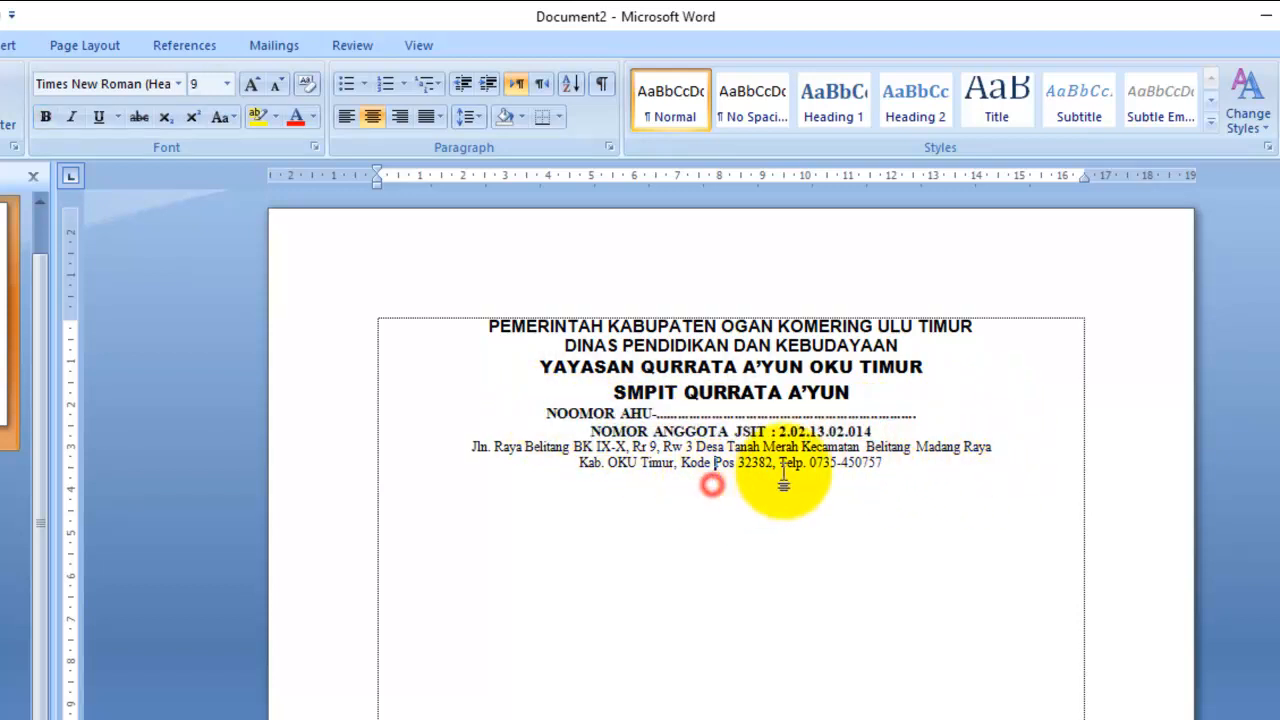
pyautogui.moveTo(916, 413); pyautogui.dragTo(658, 411)
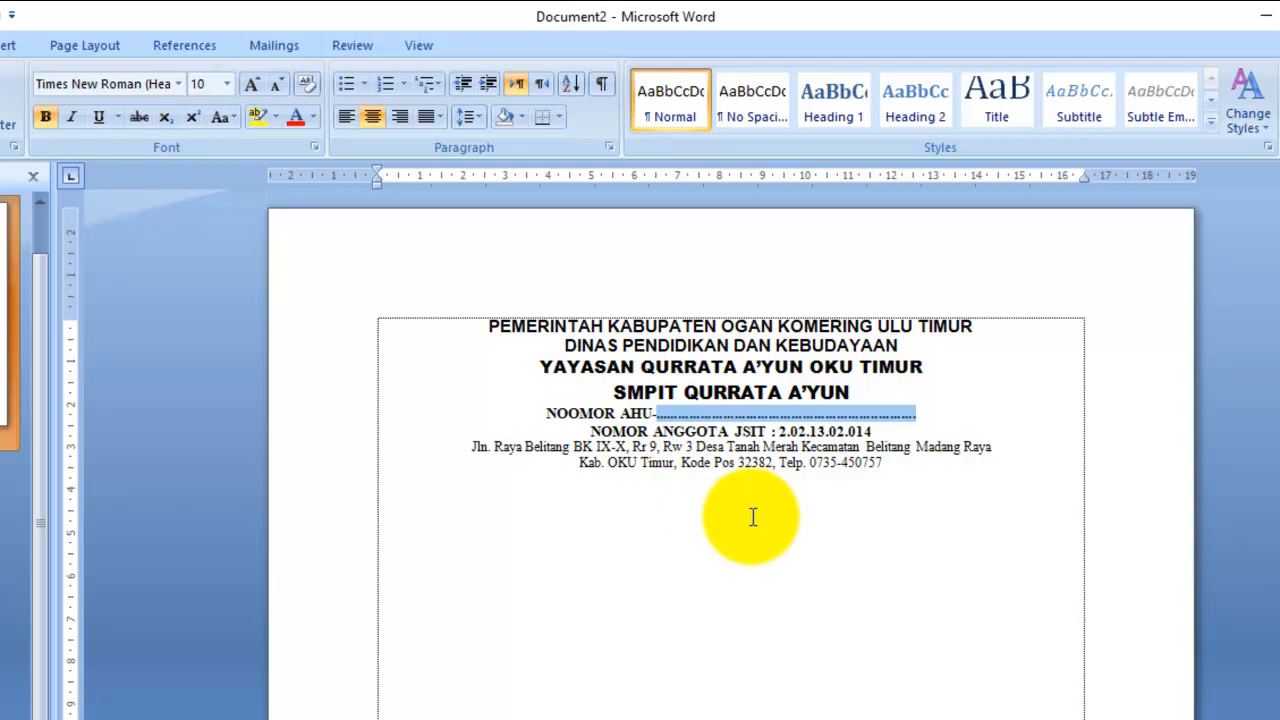
pyautogui.click(935, 472)
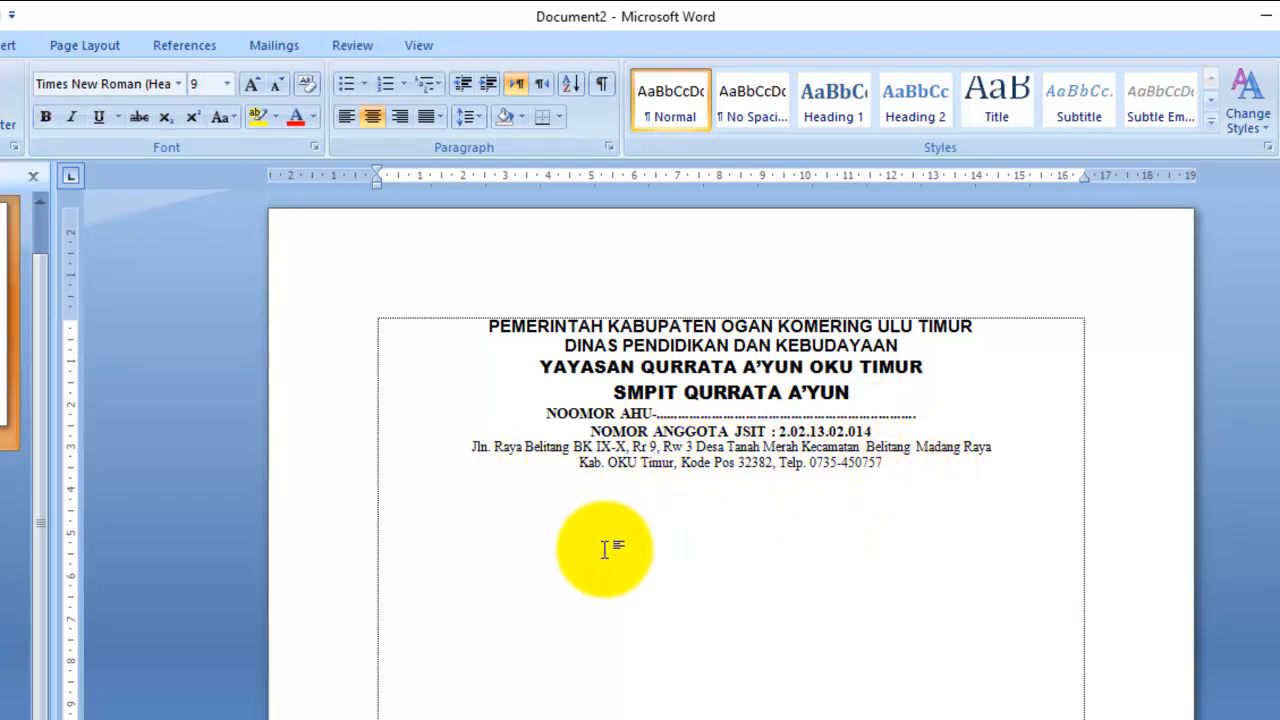
pyautogui.click(467, 640)
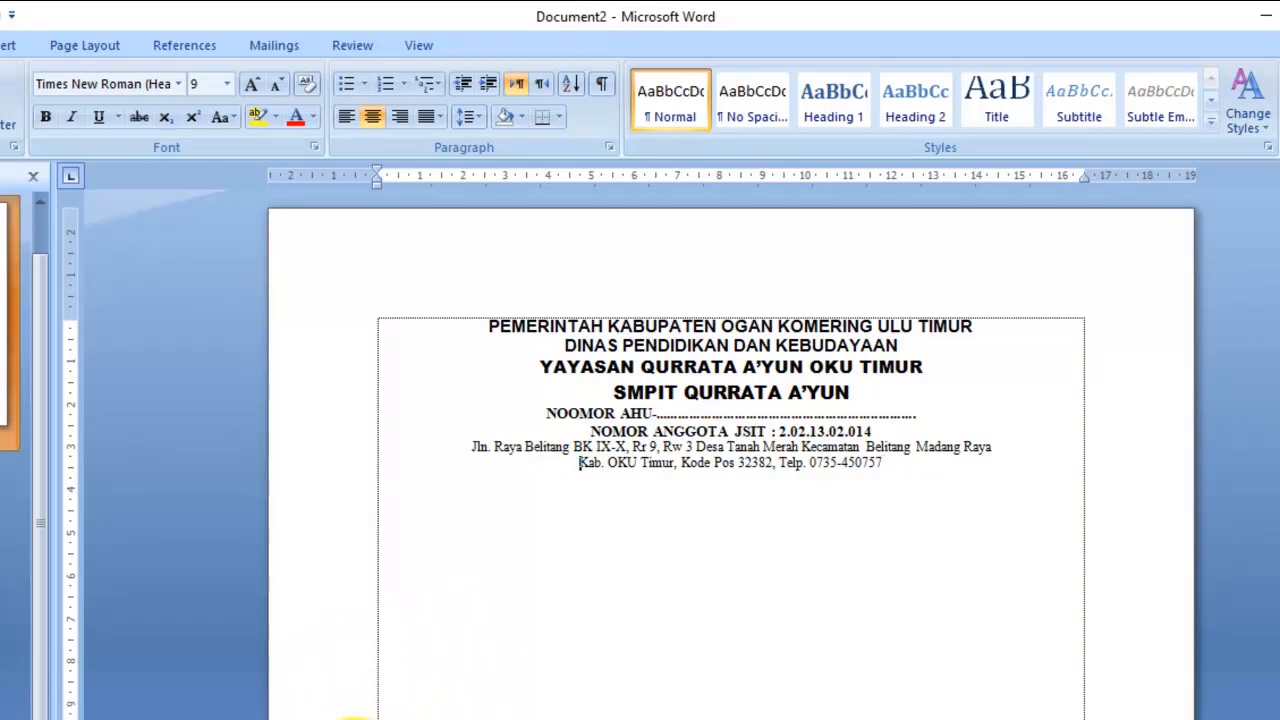
pyautogui.click(355, 719)
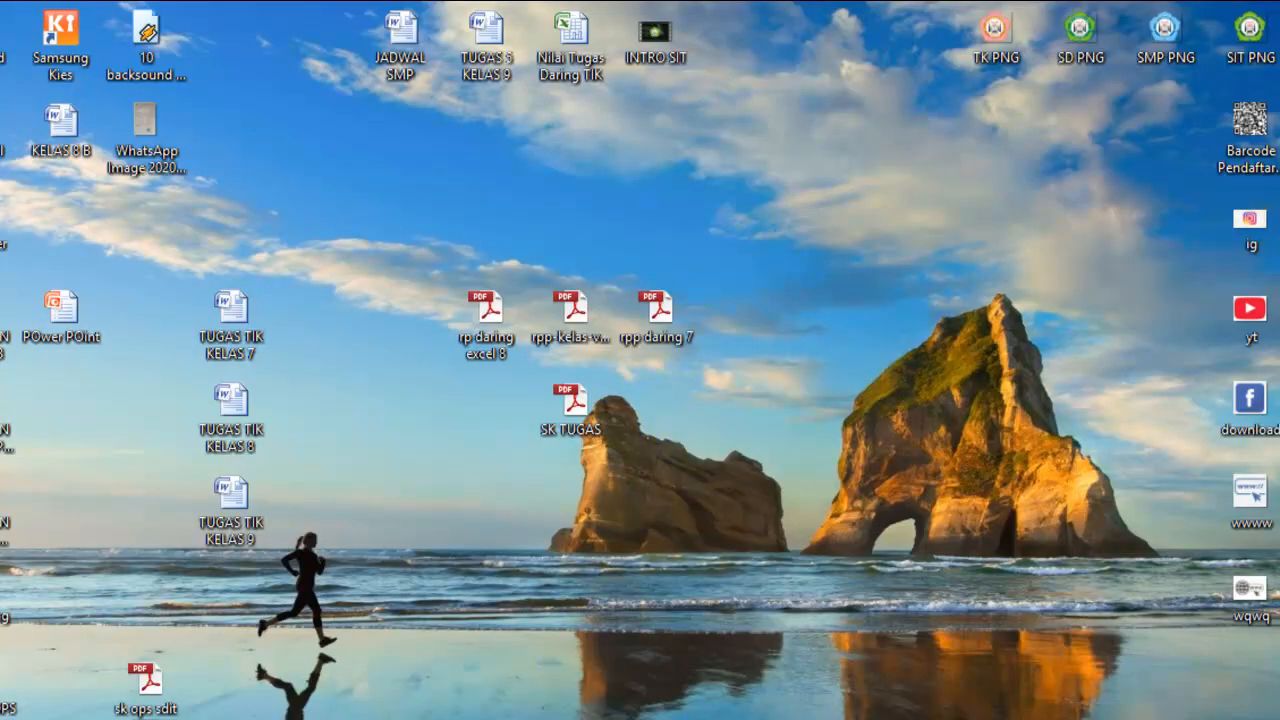
# - View the reference letterhead image in Windows Photo Viewer, then close it
pyautogui.doubleClick(325, 715)
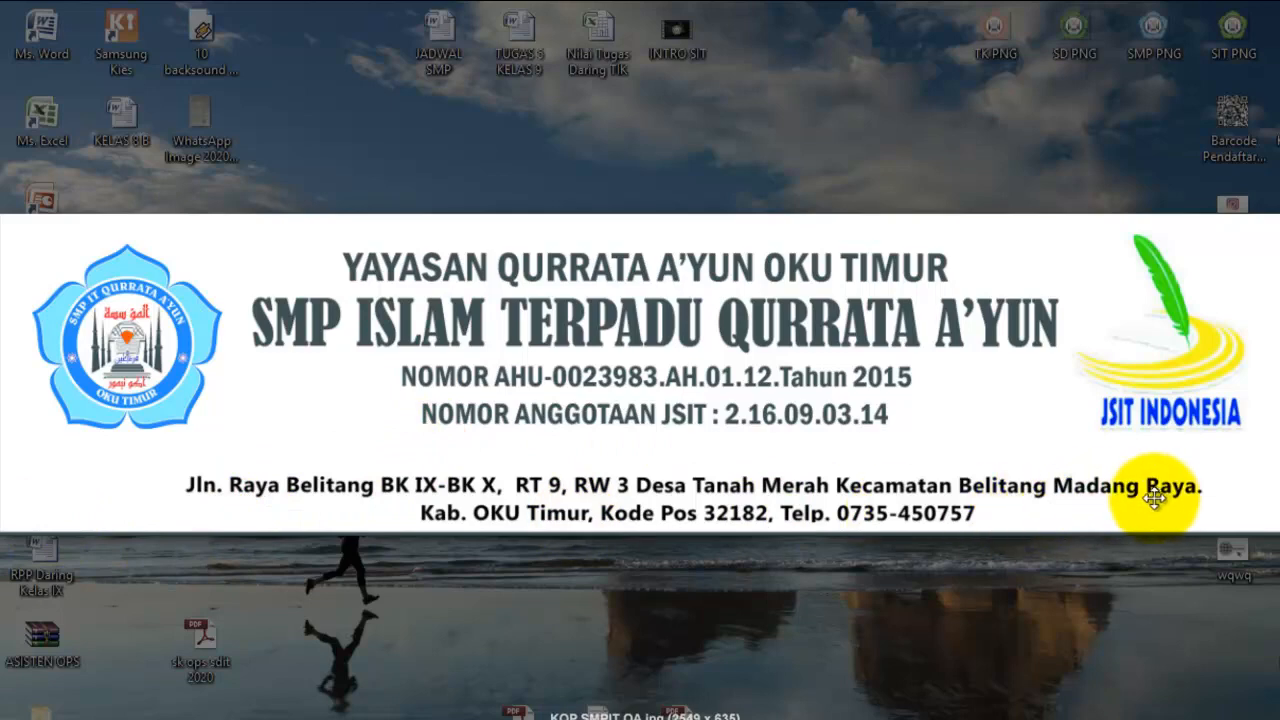
pyautogui.click(598, 572)
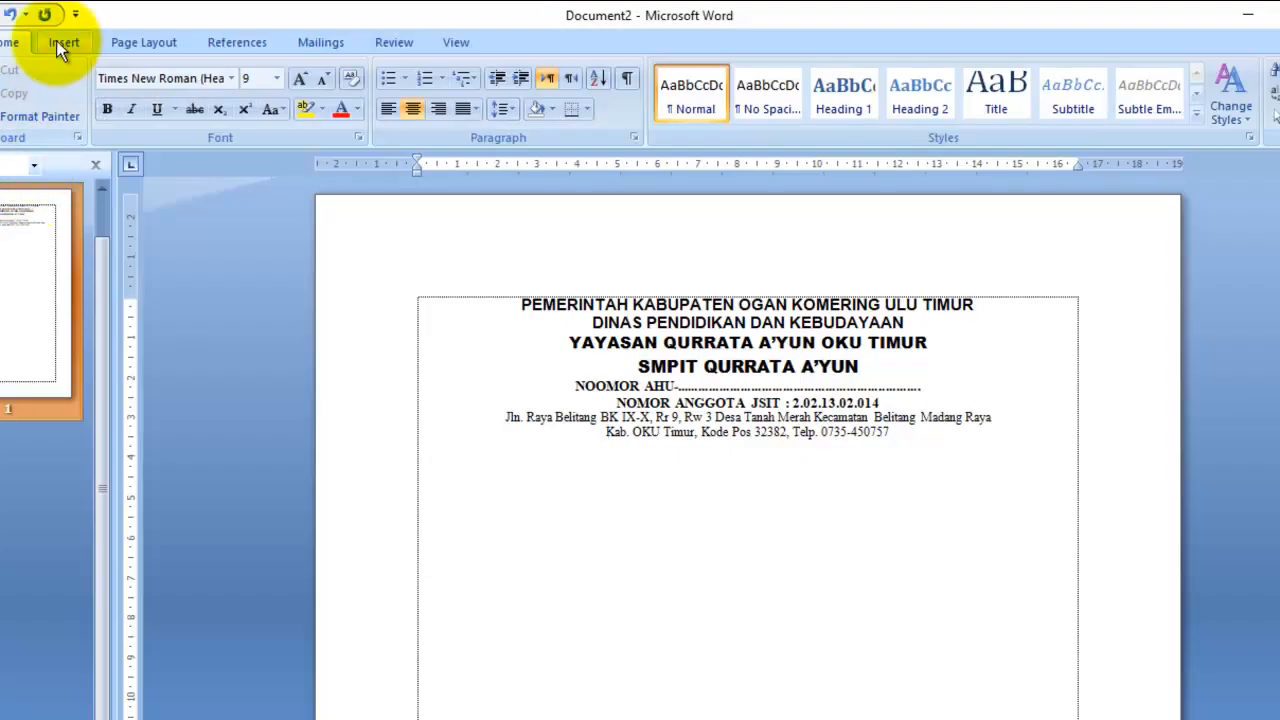
# - Draw a horizontal line about 15,58 cm long beneath the address lines
pyautogui.click(60, 42)
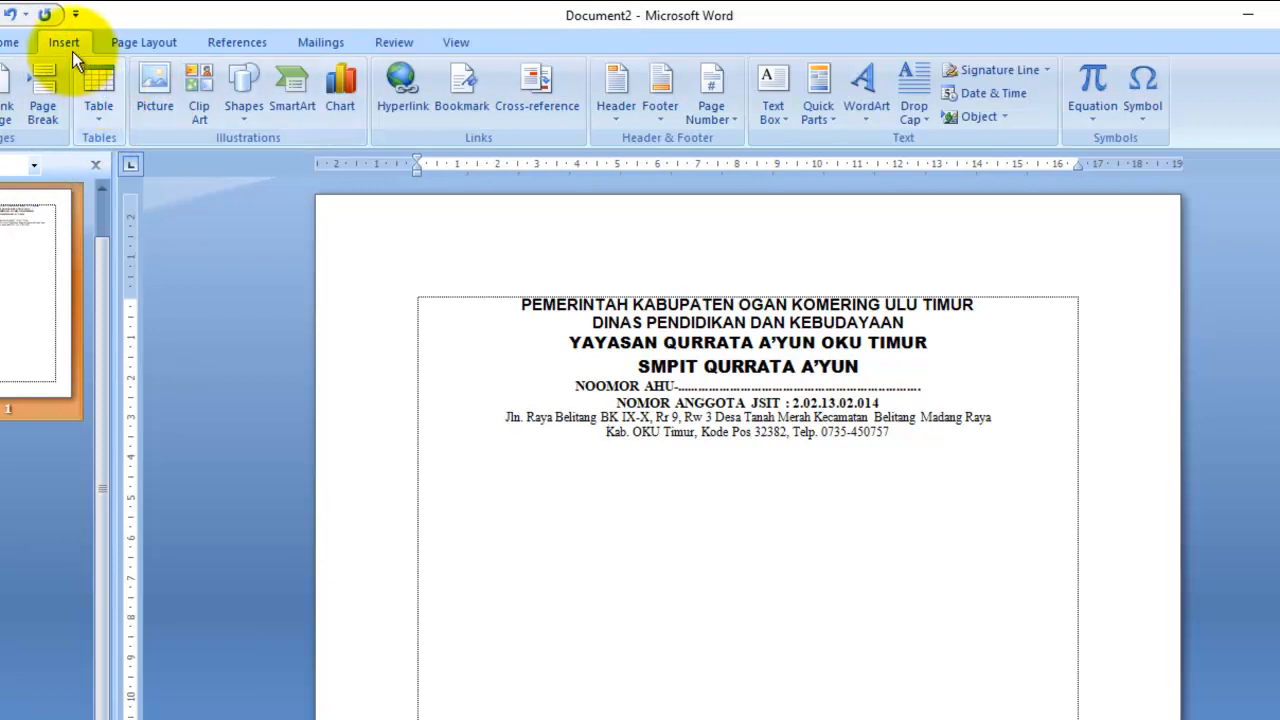
pyautogui.click(250, 114)
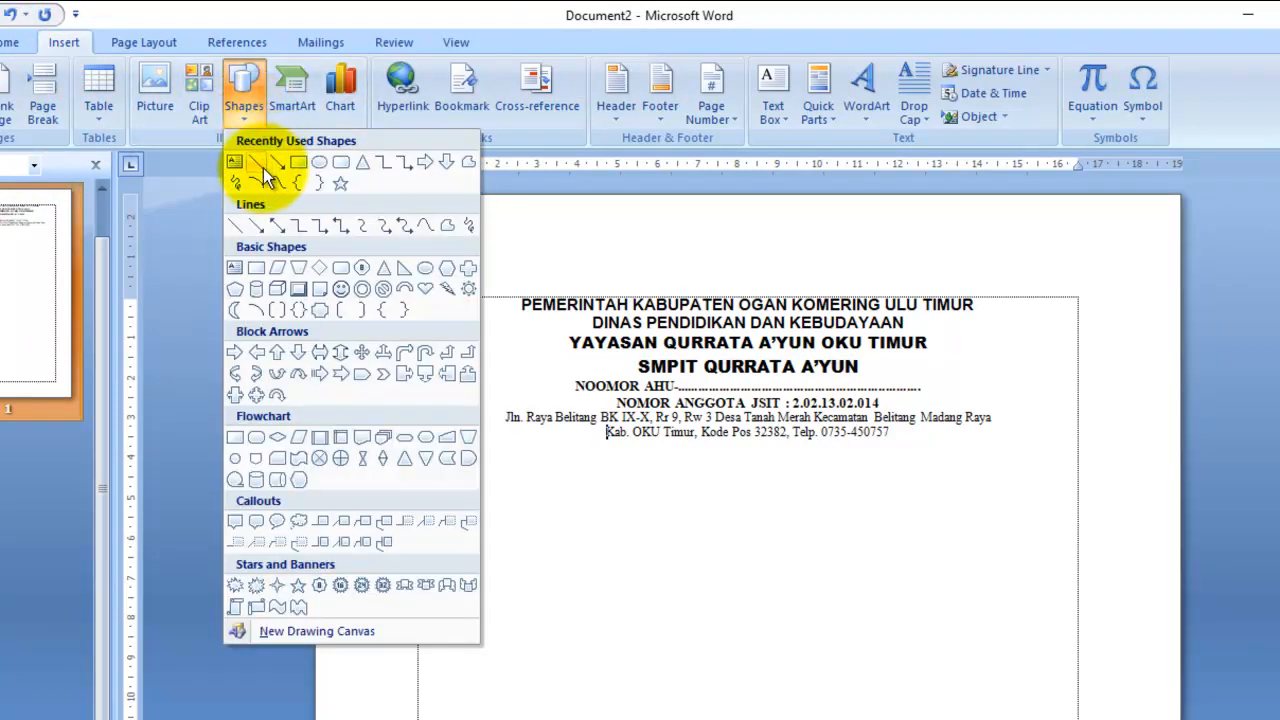
pyautogui.click(263, 169)
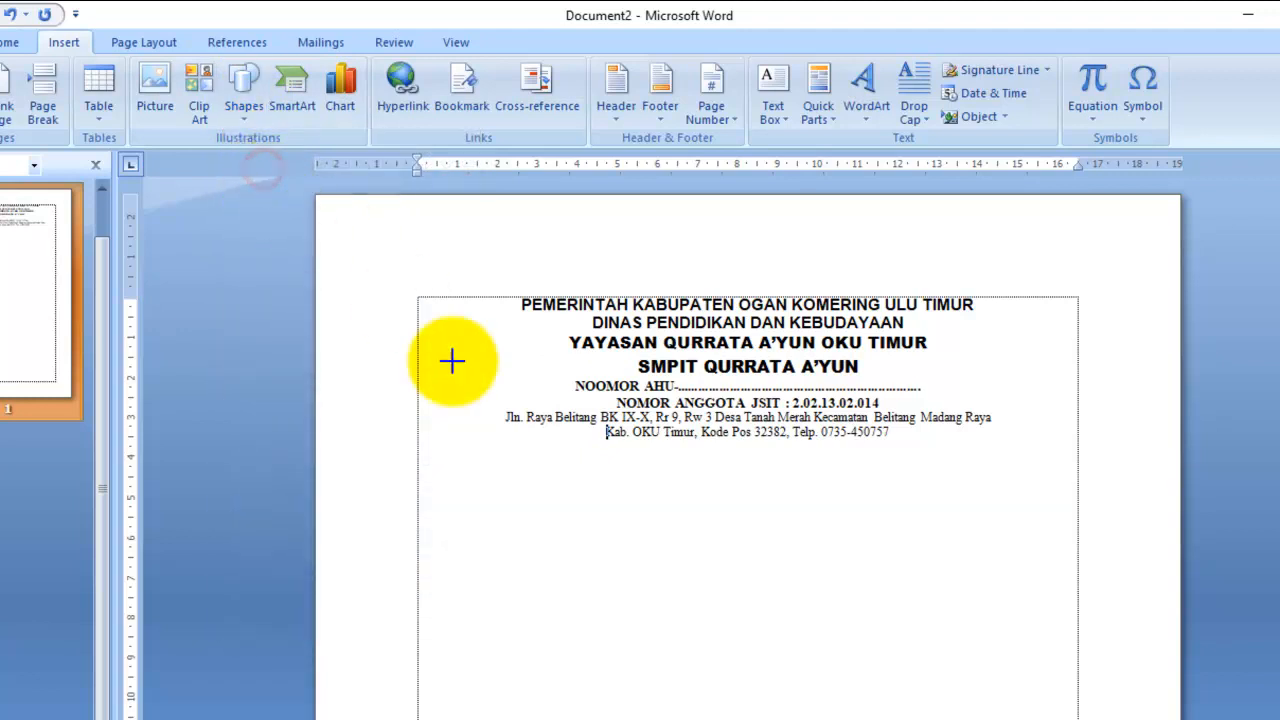
pyautogui.moveTo(441, 468); pyautogui.dragTo(1064, 469)
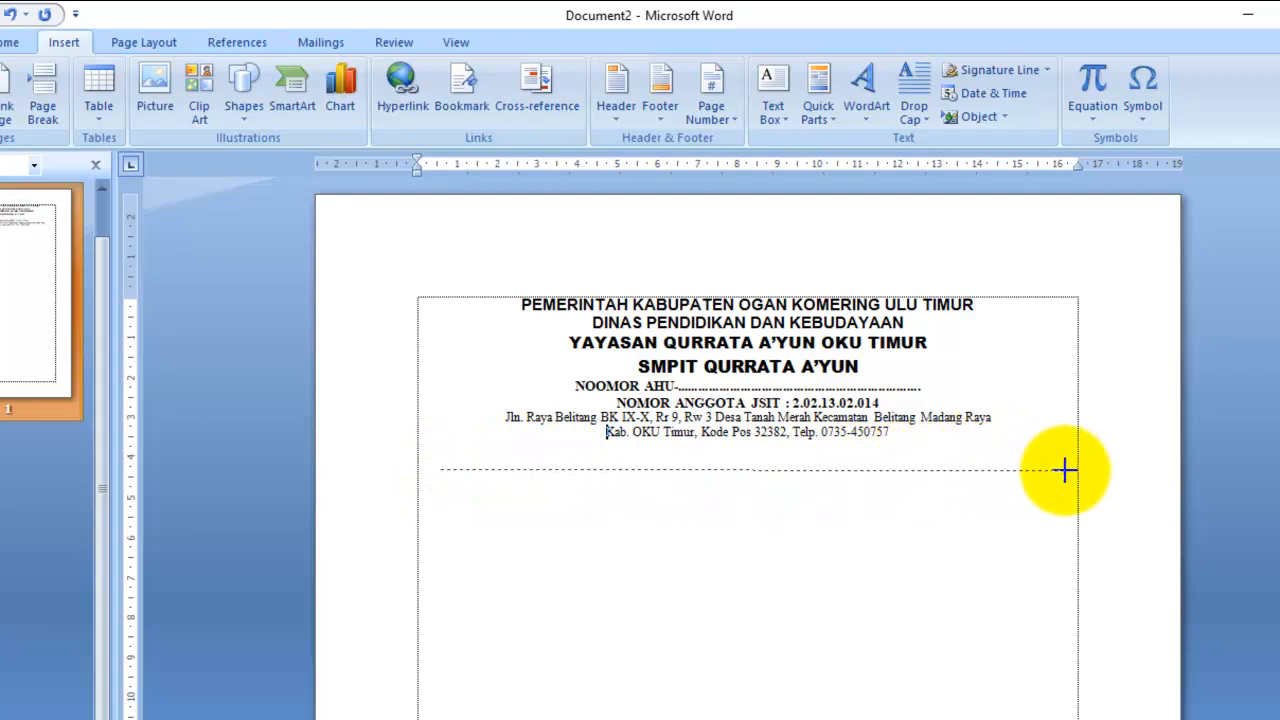
pyautogui.moveTo(1064, 469); pyautogui.dragTo(1064, 469)
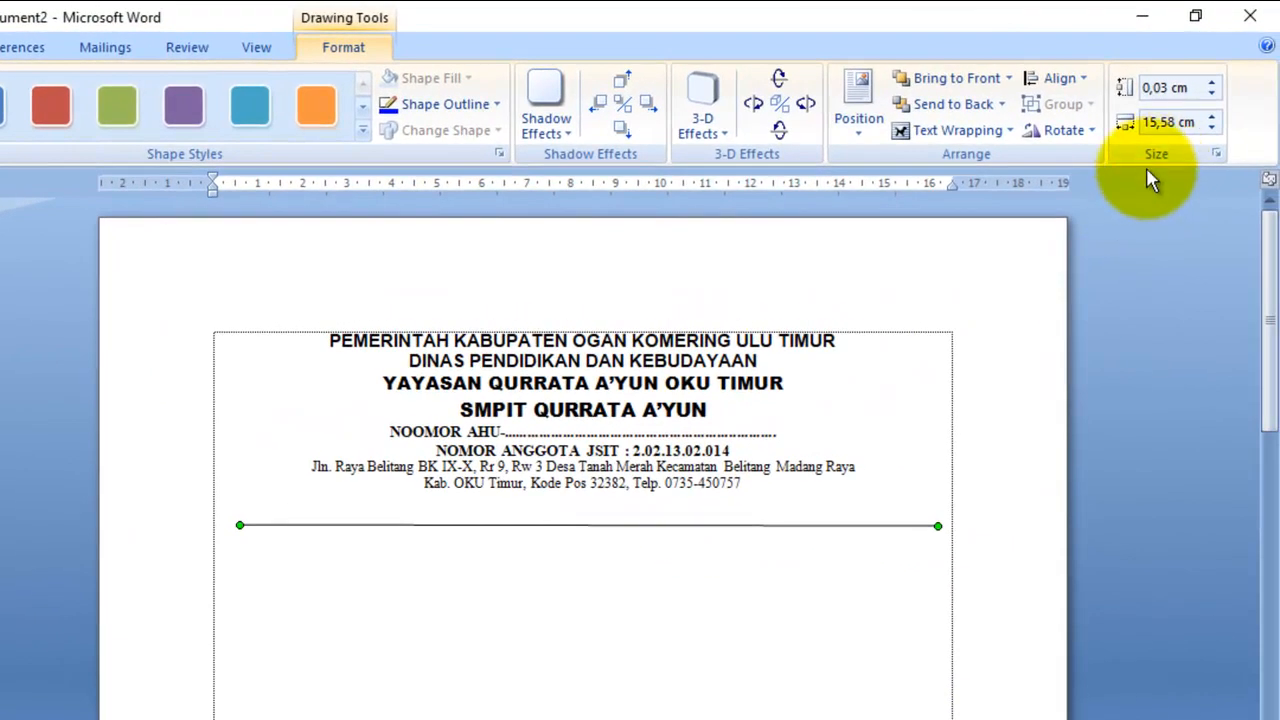
# - Bring the separator line's Shape Height to 0 cm and nudge it into place
pyautogui.click(1216, 93)
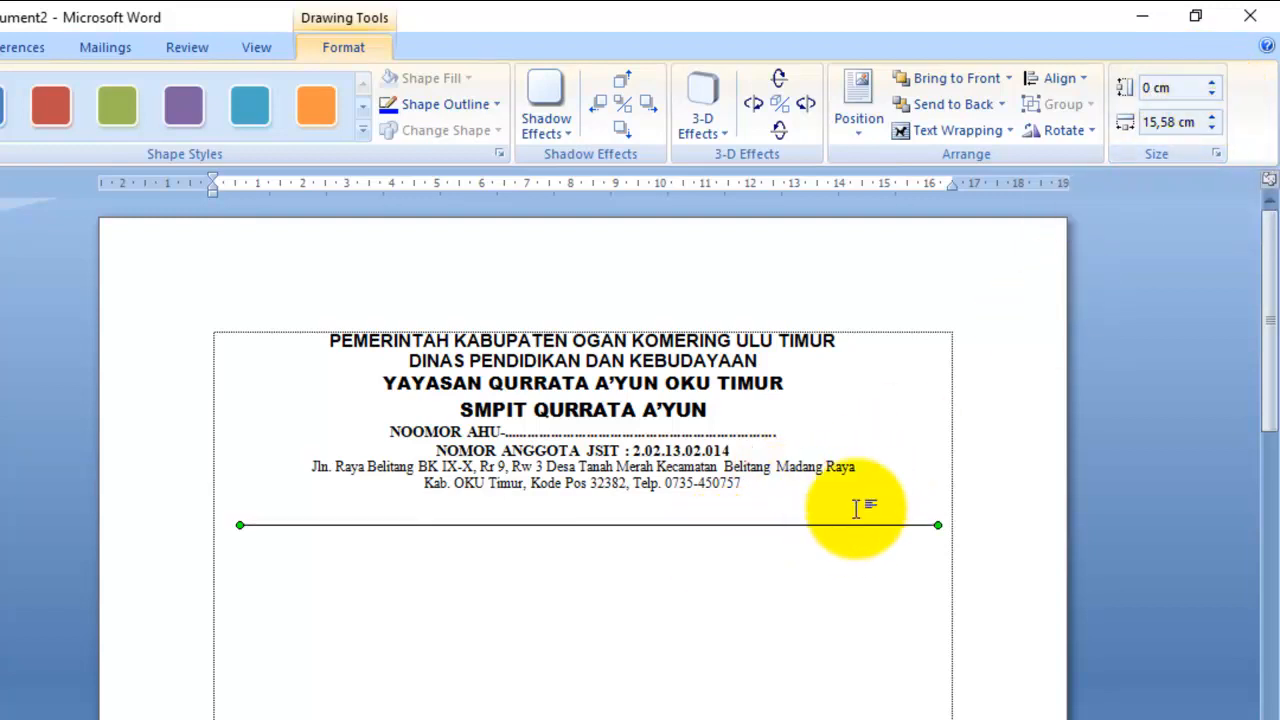
pyautogui.click(1212, 86)
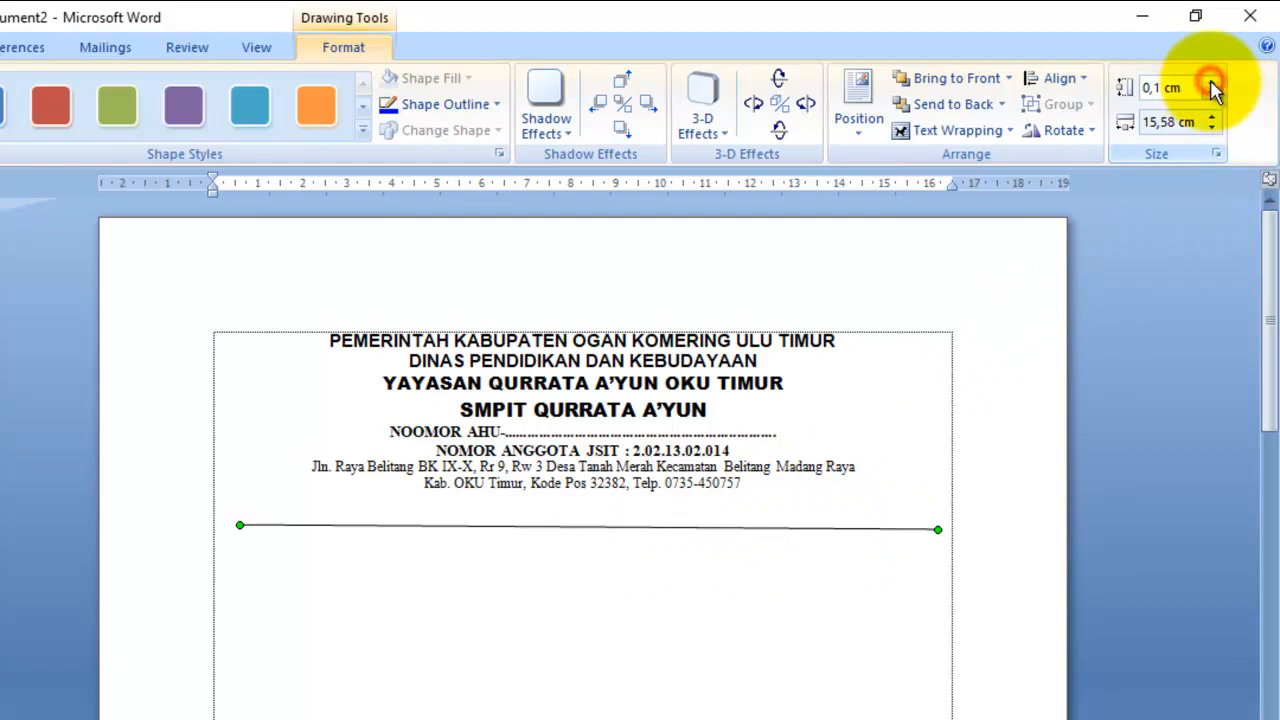
pyautogui.click(1212, 86)
pyautogui.click(1212, 86)
pyautogui.click(1212, 86)
pyautogui.click(1212, 86)
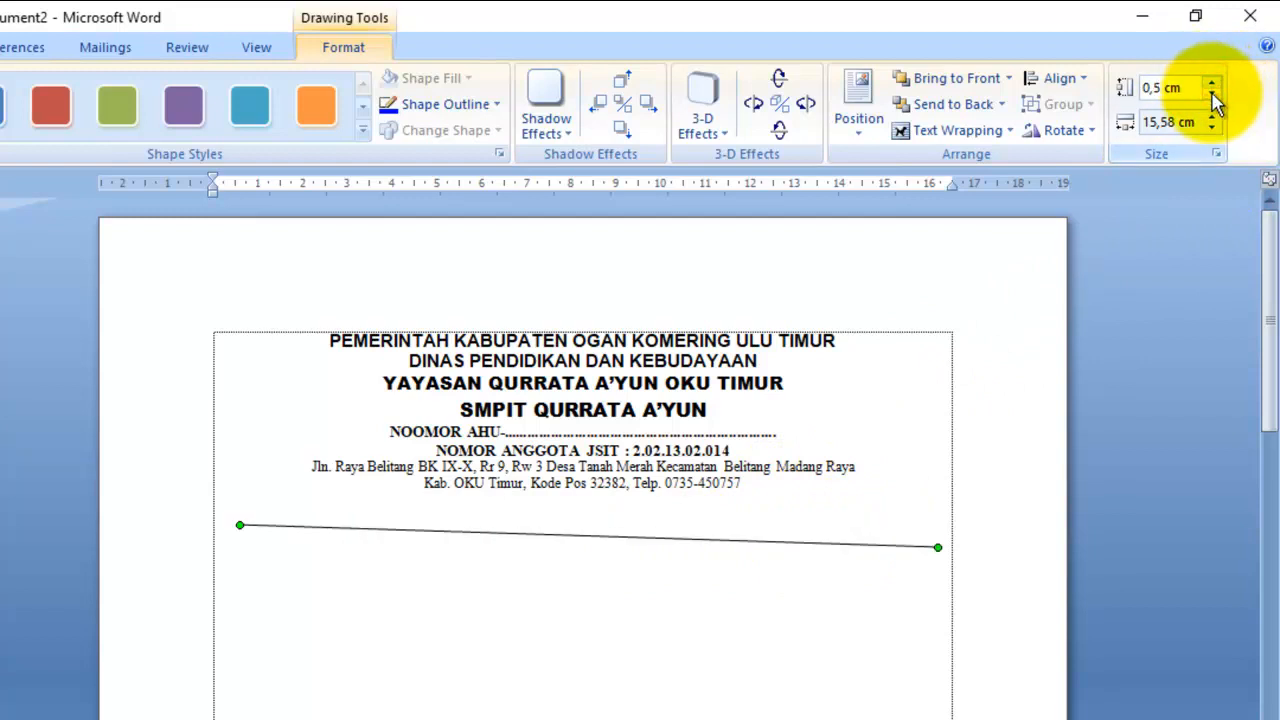
pyautogui.click(1212, 93)
pyautogui.click(1212, 93)
pyautogui.click(1212, 93)
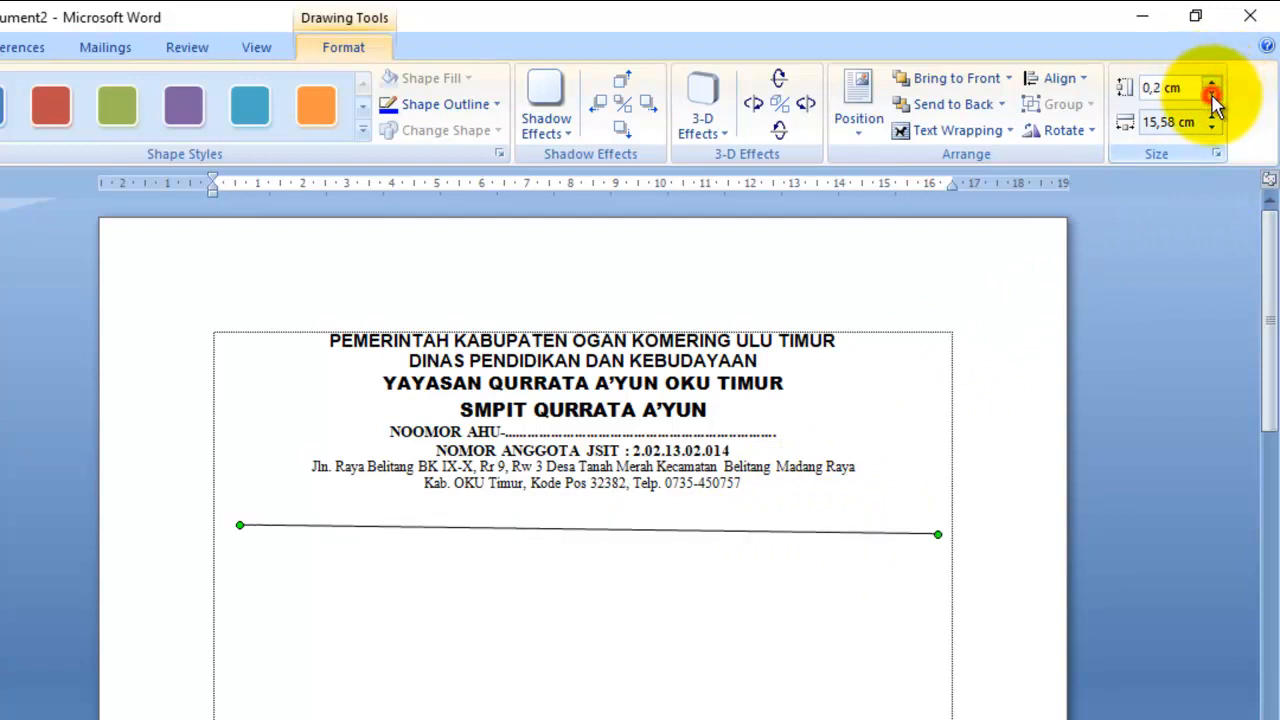
pyautogui.click(1212, 95)
pyautogui.click(1212, 95)
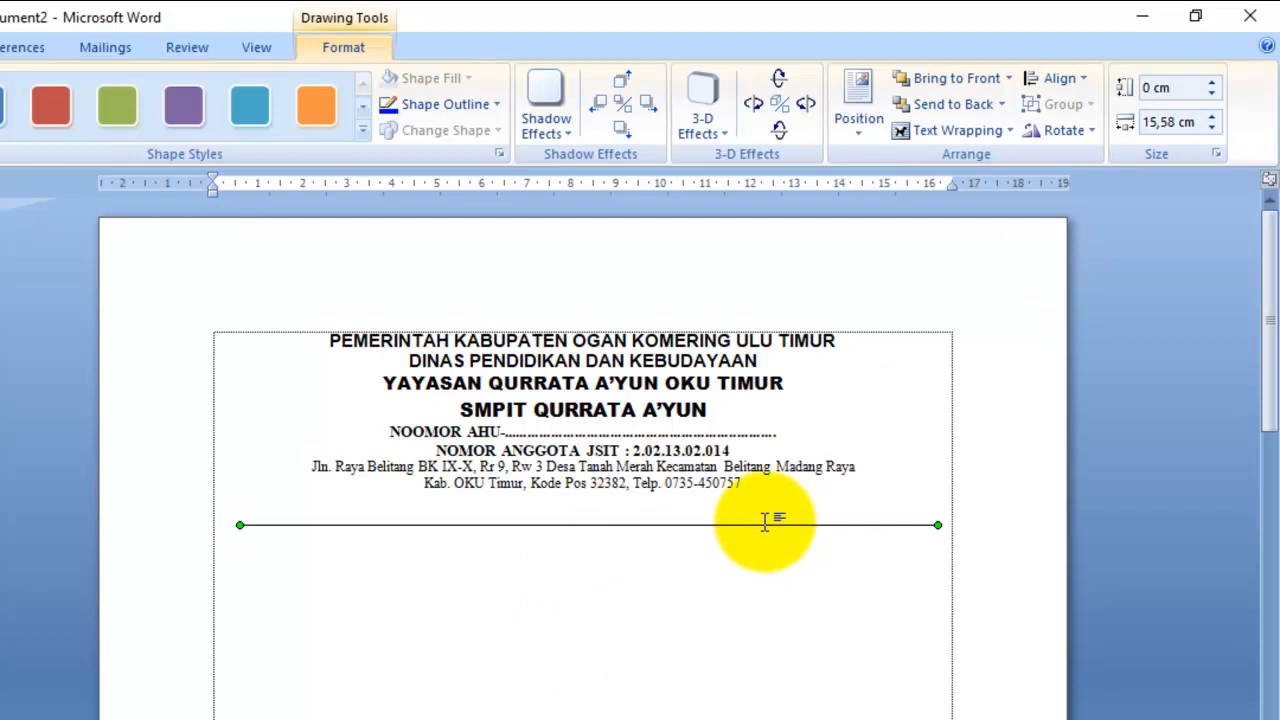
pyautogui.moveTo(764, 524)
pyautogui.mouseDown()
pyautogui.moveTo(761, 508)
pyautogui.moveTo(764, 522)
pyautogui.mouseUp()
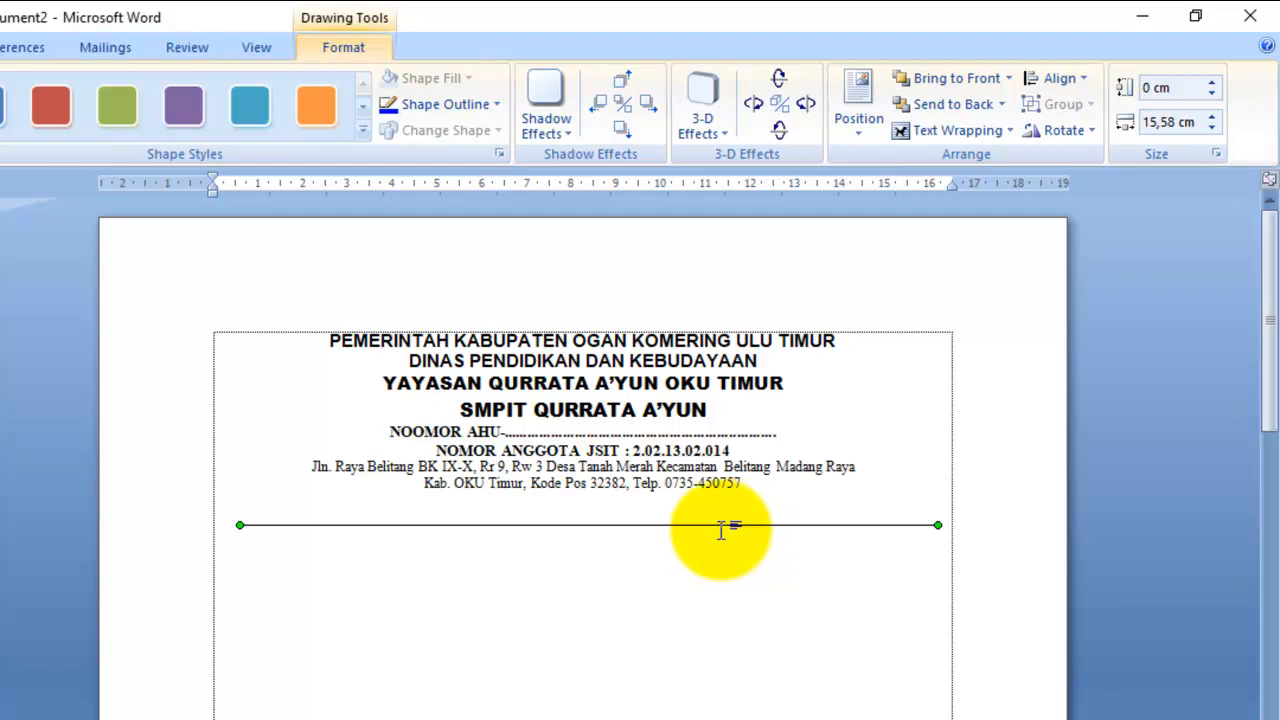
# - Duplicate the separator line, move the copy up, and make the upper line 3 pt thick
pyautogui.hotkey('ctrl', 'c')
pyautogui.hotkey('ctrl', 'v')
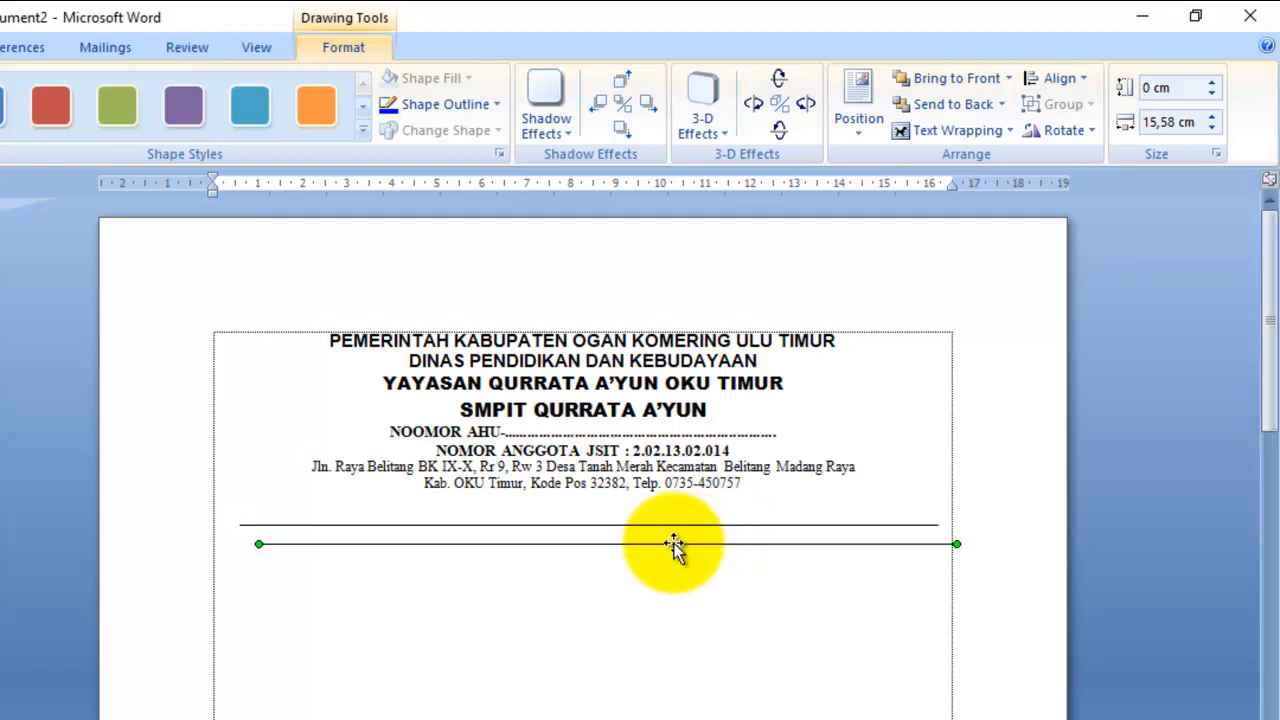
pyautogui.moveTo(665, 545); pyautogui.dragTo(649, 511)
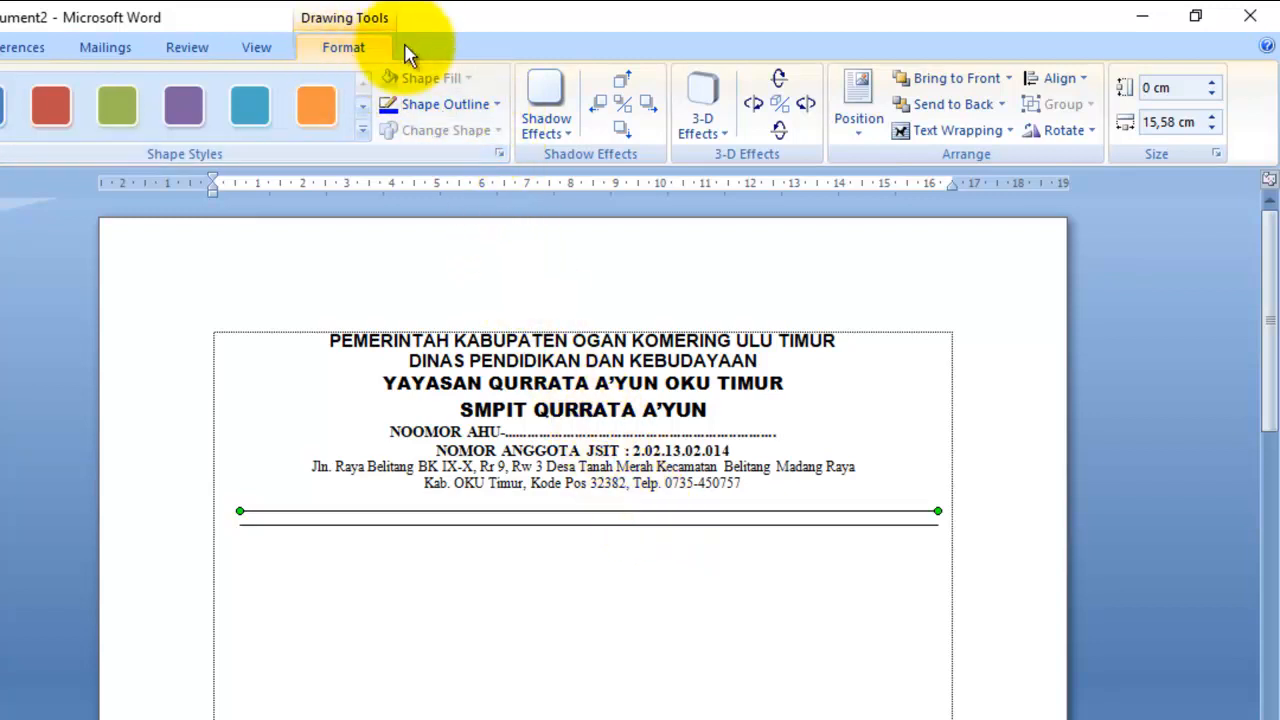
pyautogui.click(505, 108)
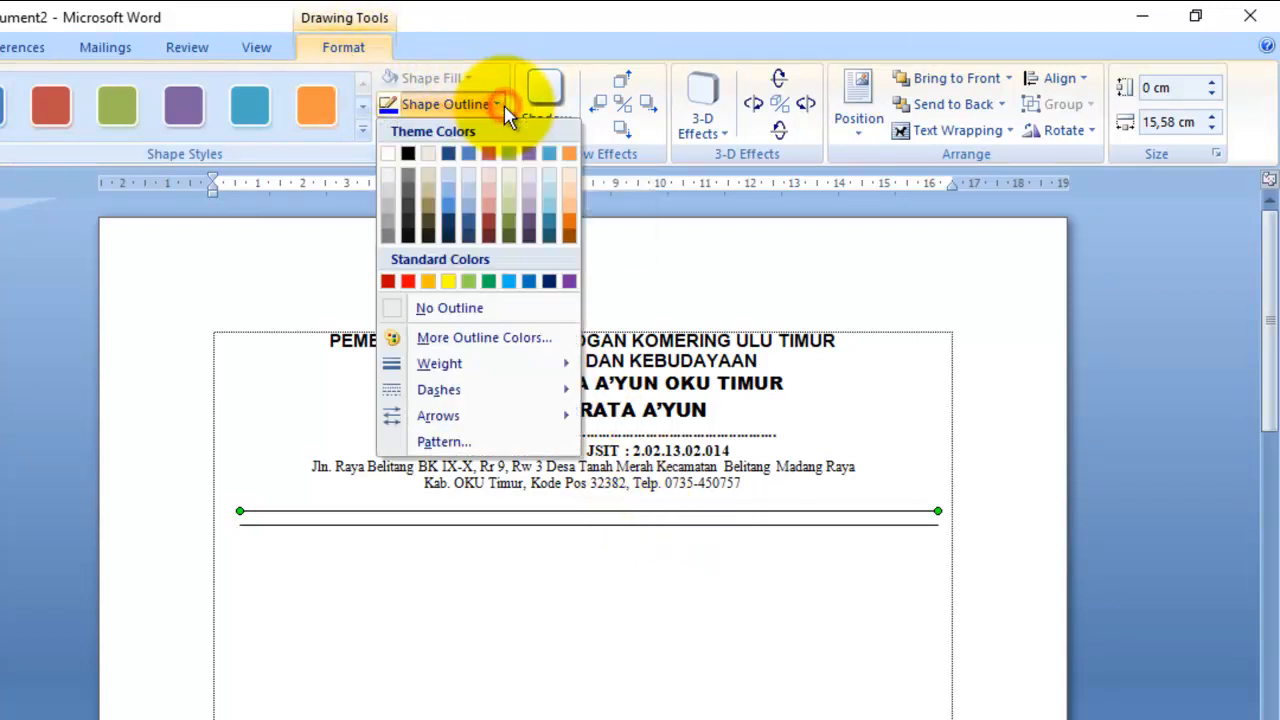
pyautogui.moveTo(455, 376)
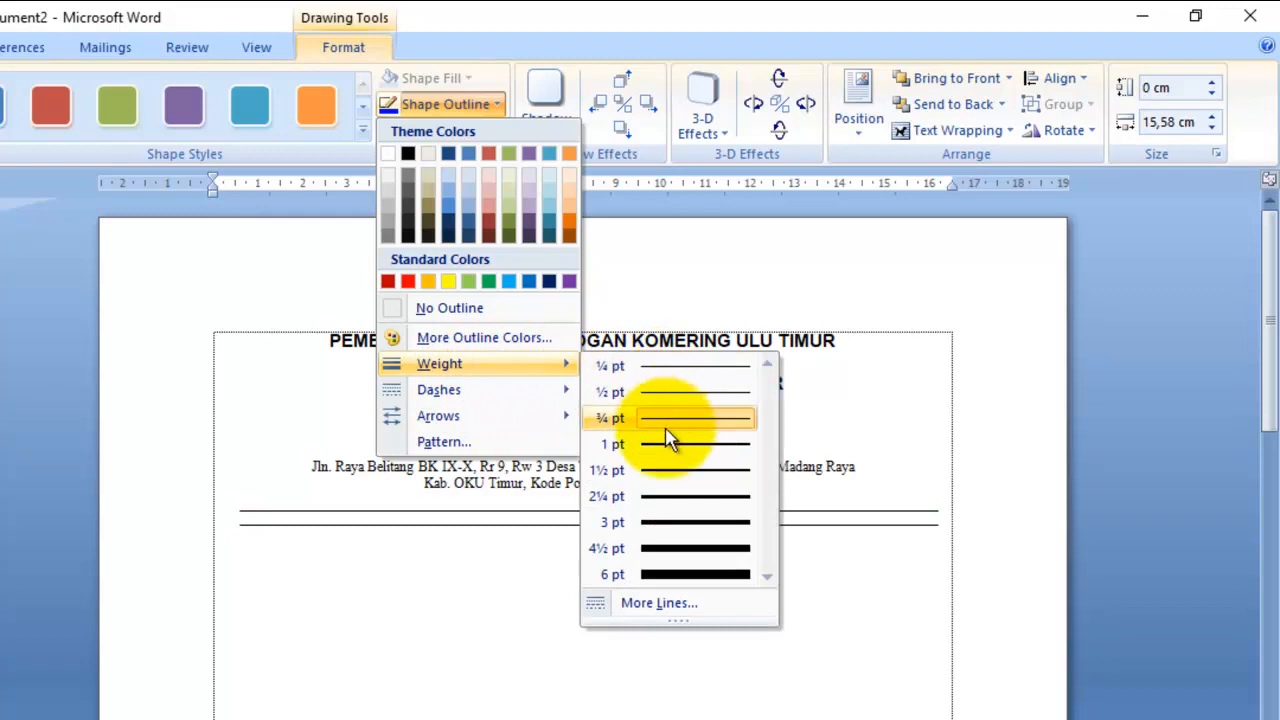
pyautogui.click(660, 530)
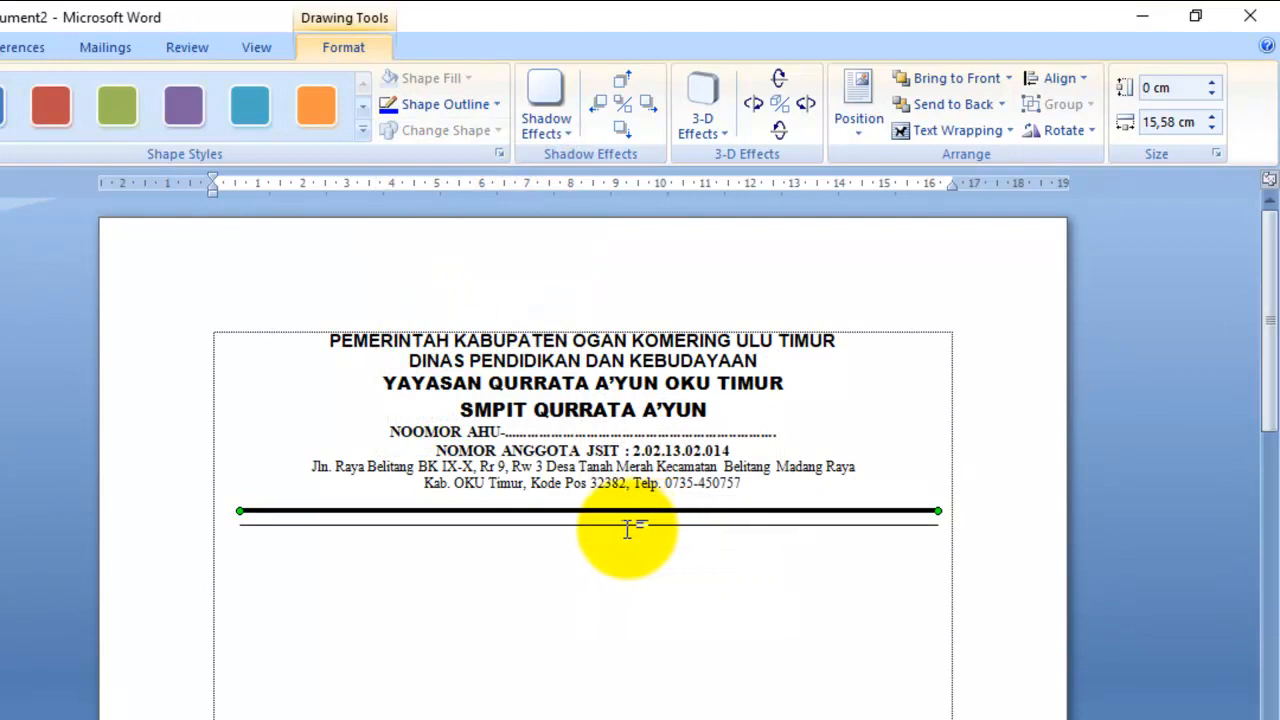
# - Nudge the thin and thick lines up so they sit close together as a double rule
pyautogui.click(623, 531)
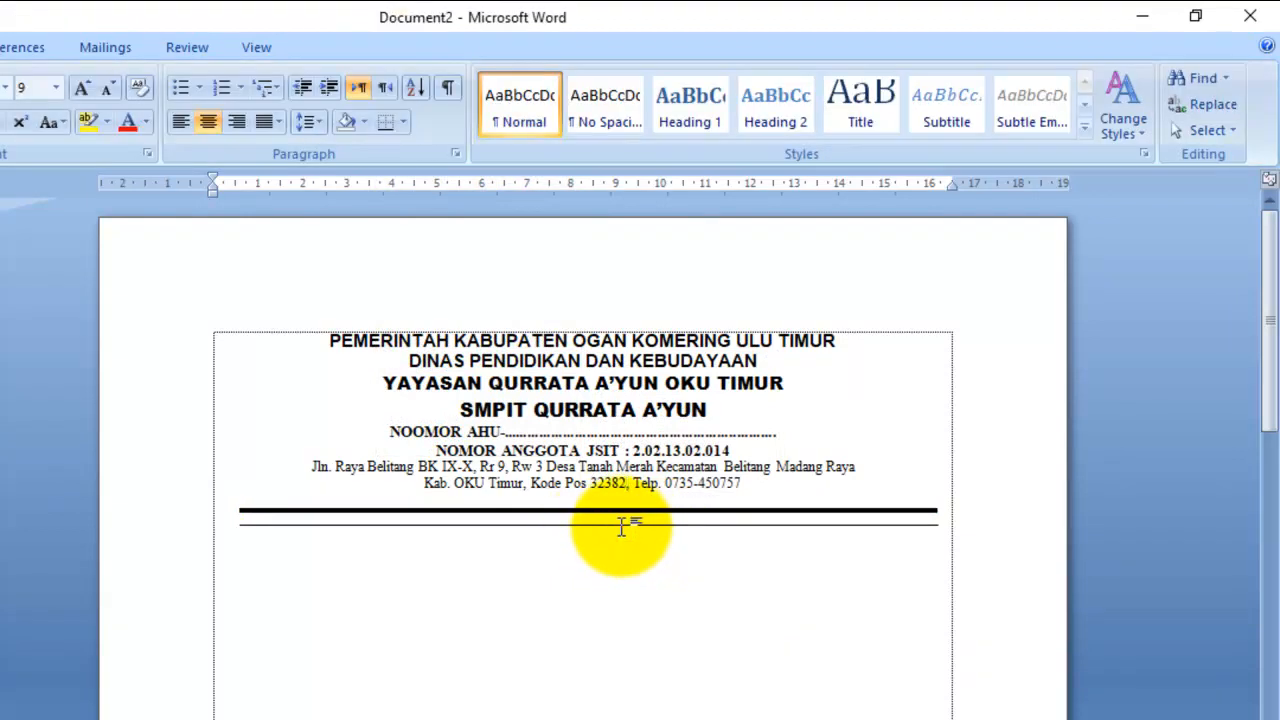
pyautogui.click(596, 524)
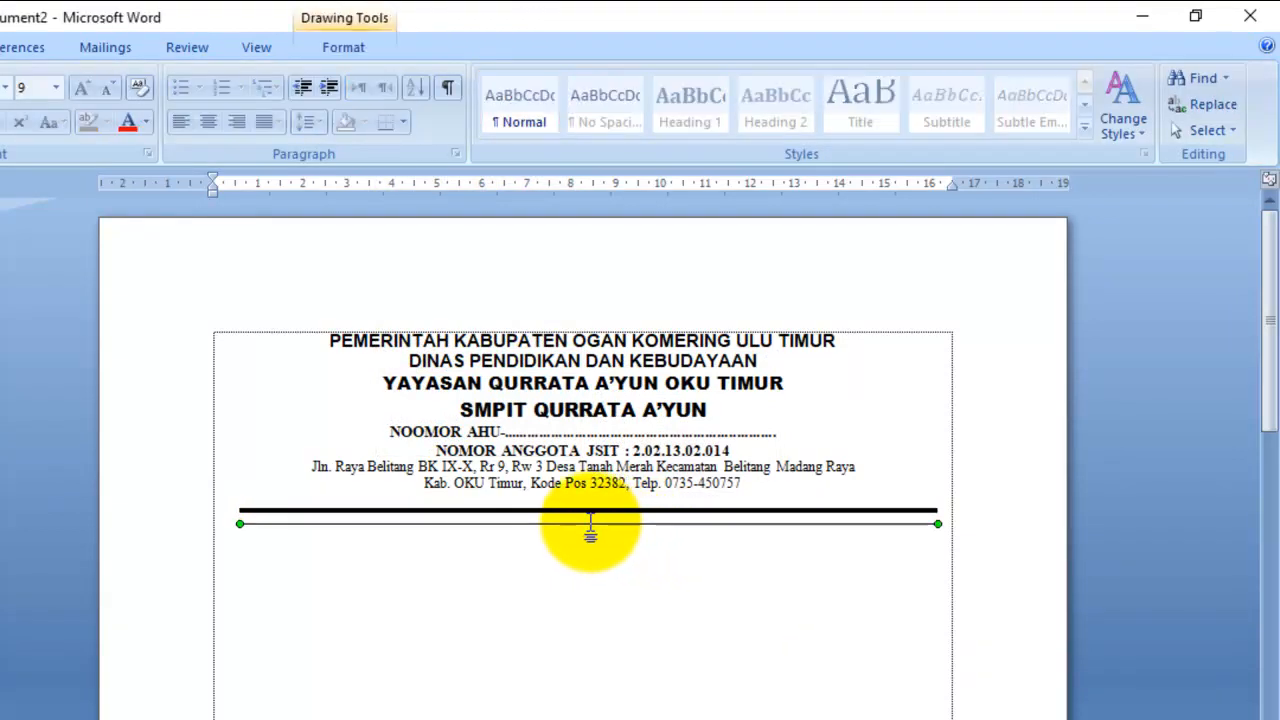
pyautogui.press('Up')
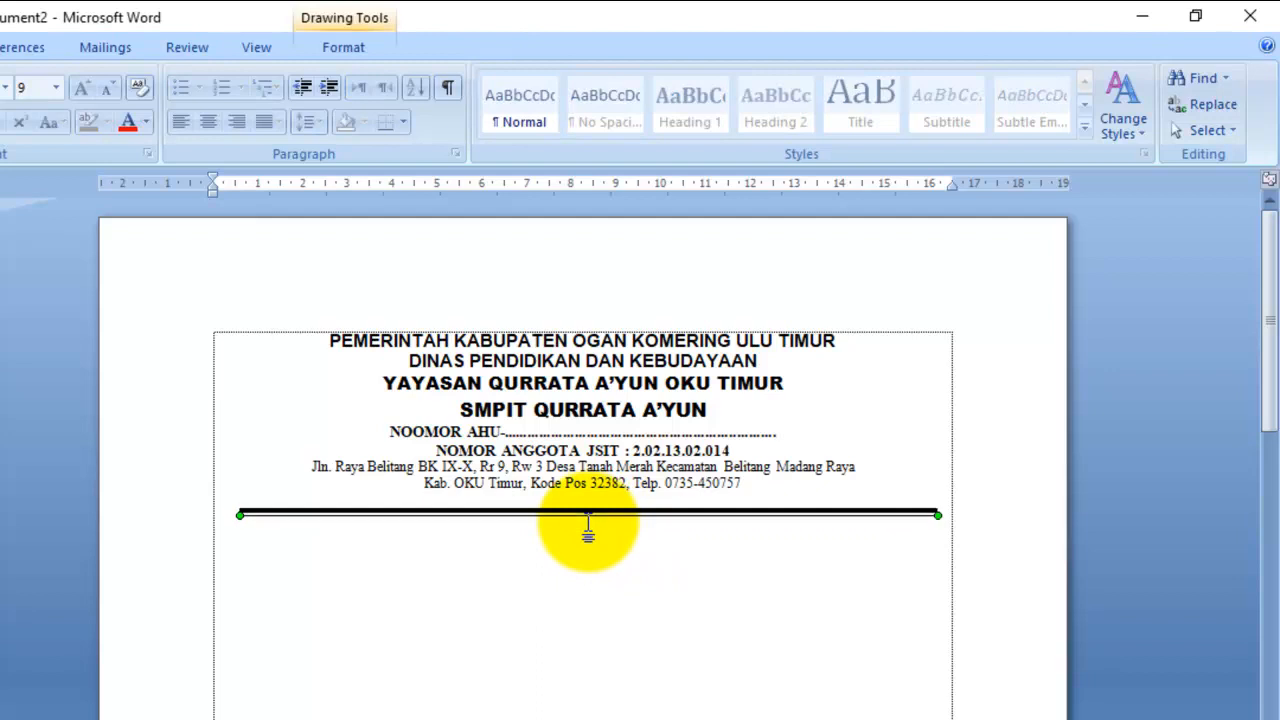
pyautogui.click(816, 587)
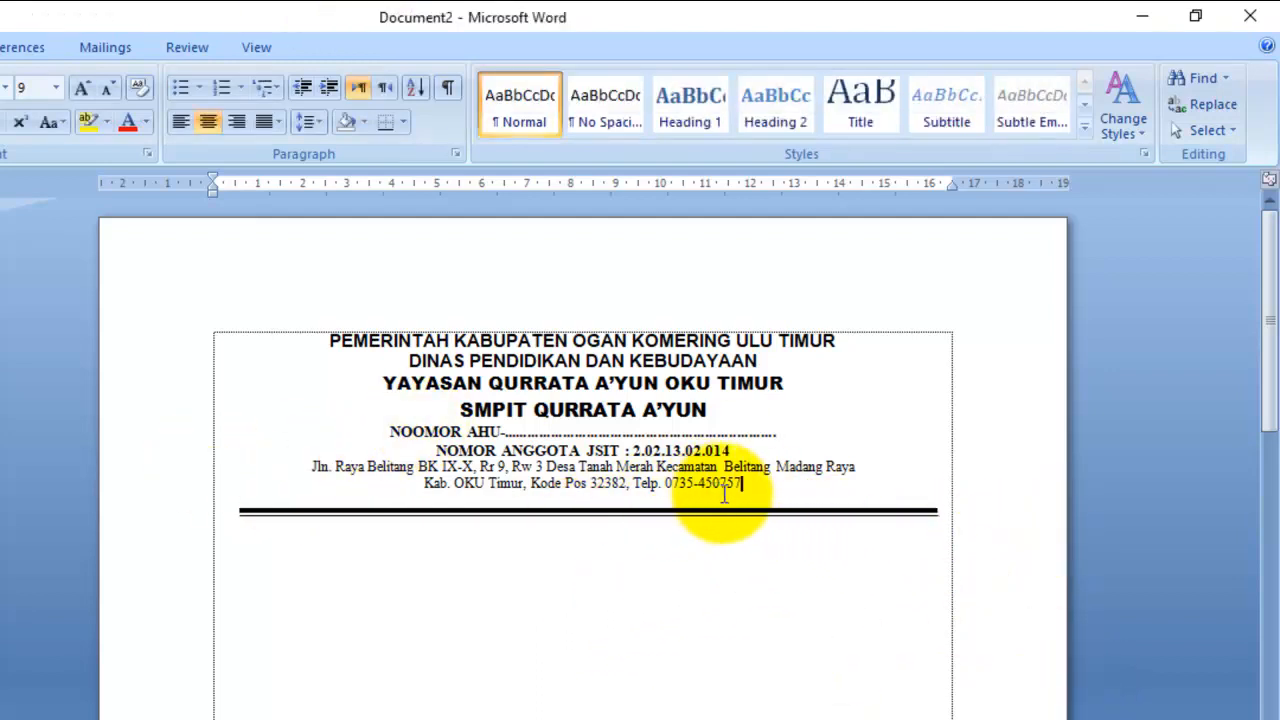
pyautogui.click(616, 510)
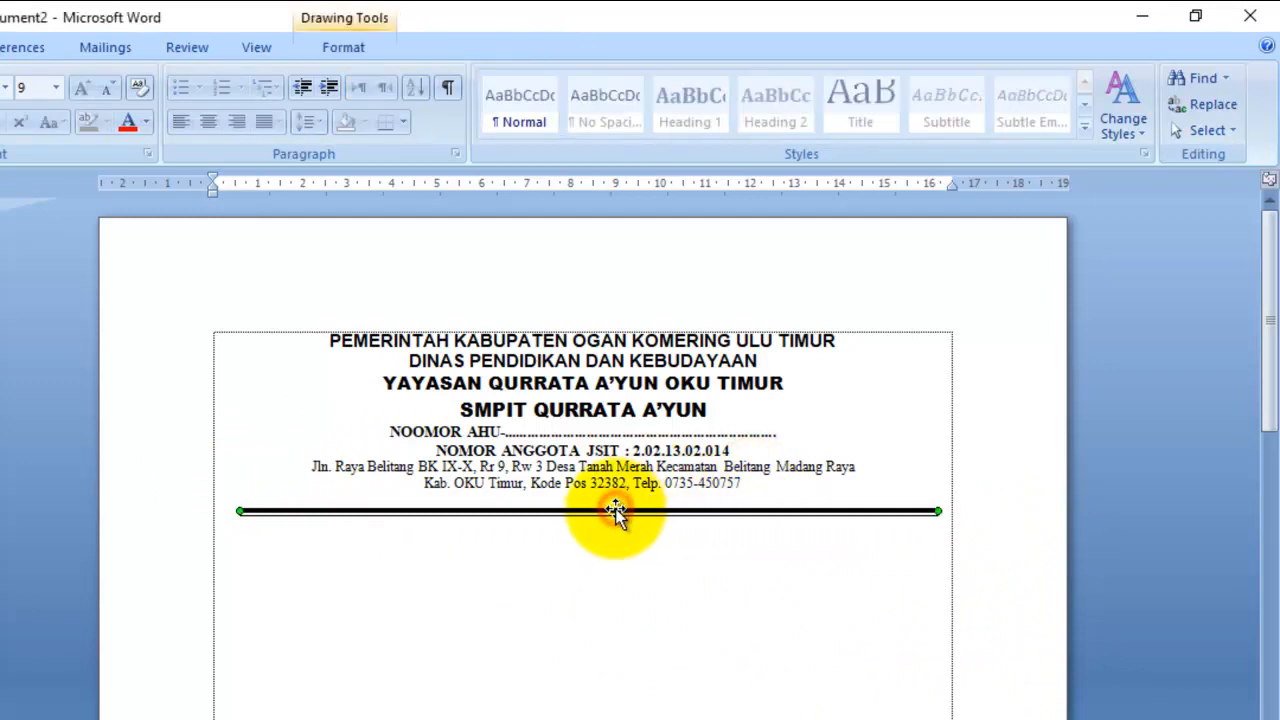
pyautogui.press('Up')
pyautogui.press('Up')
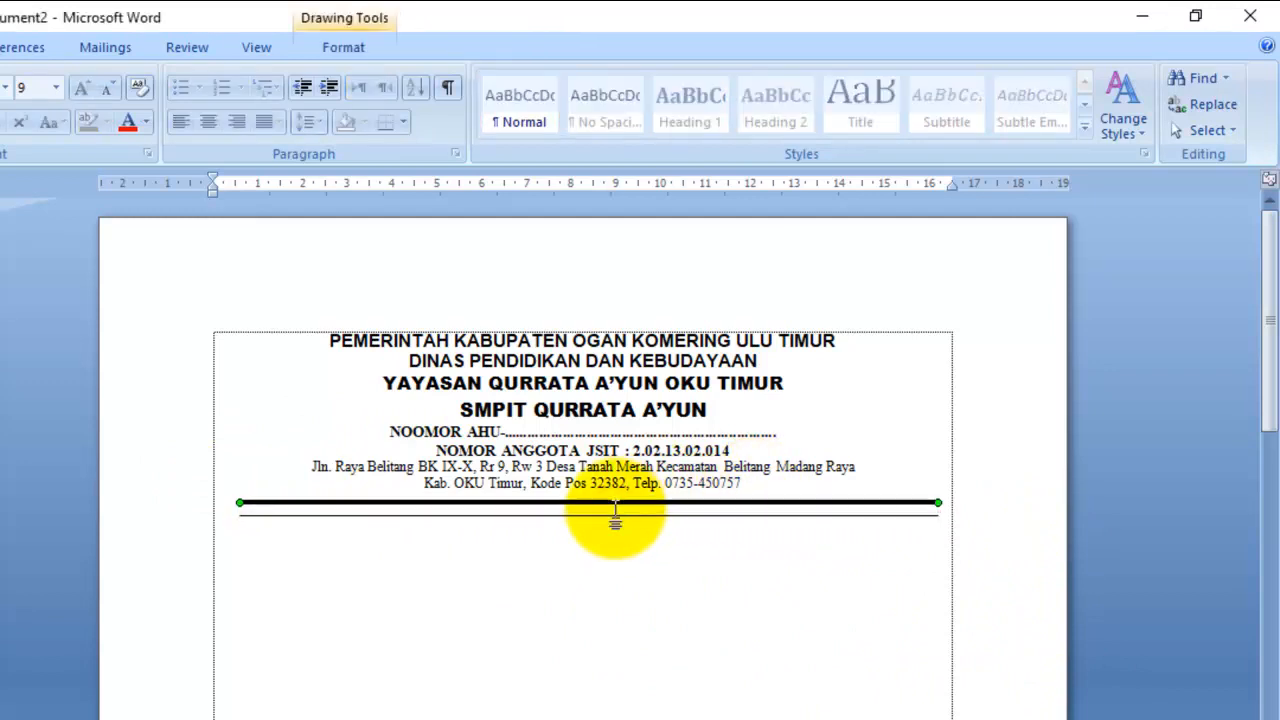
pyautogui.click(613, 514)
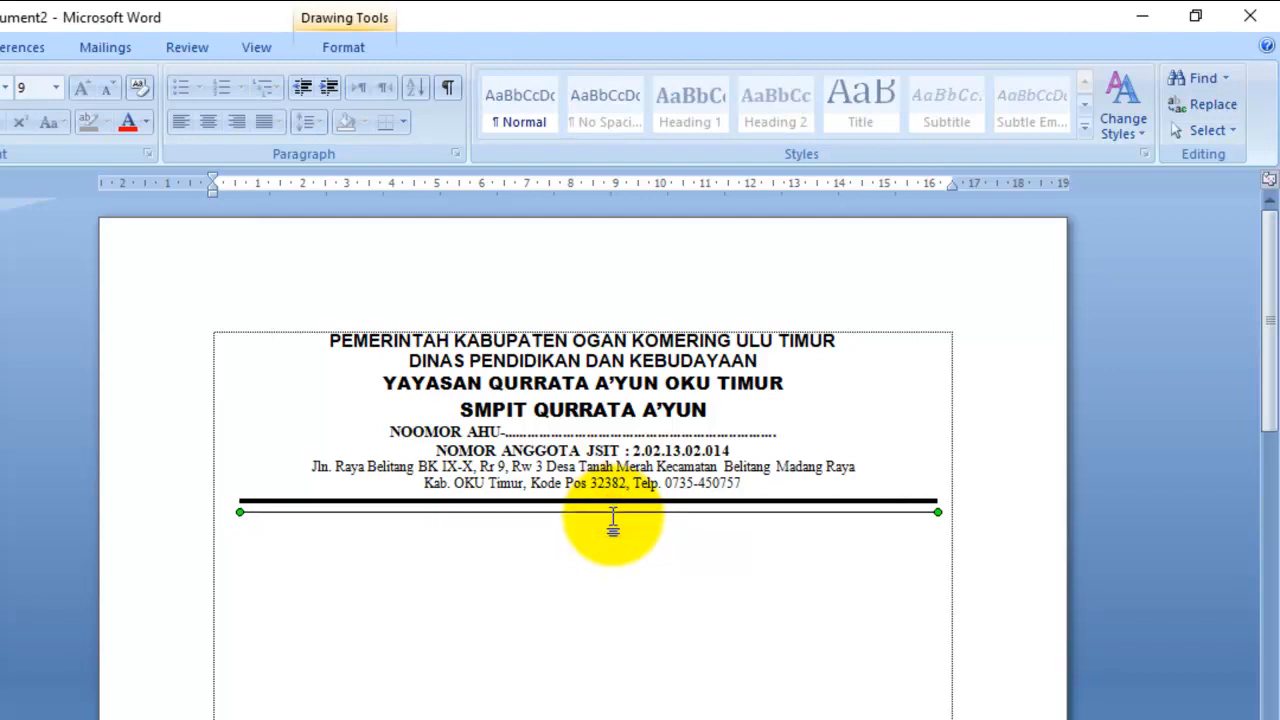
pyautogui.click(676, 541)
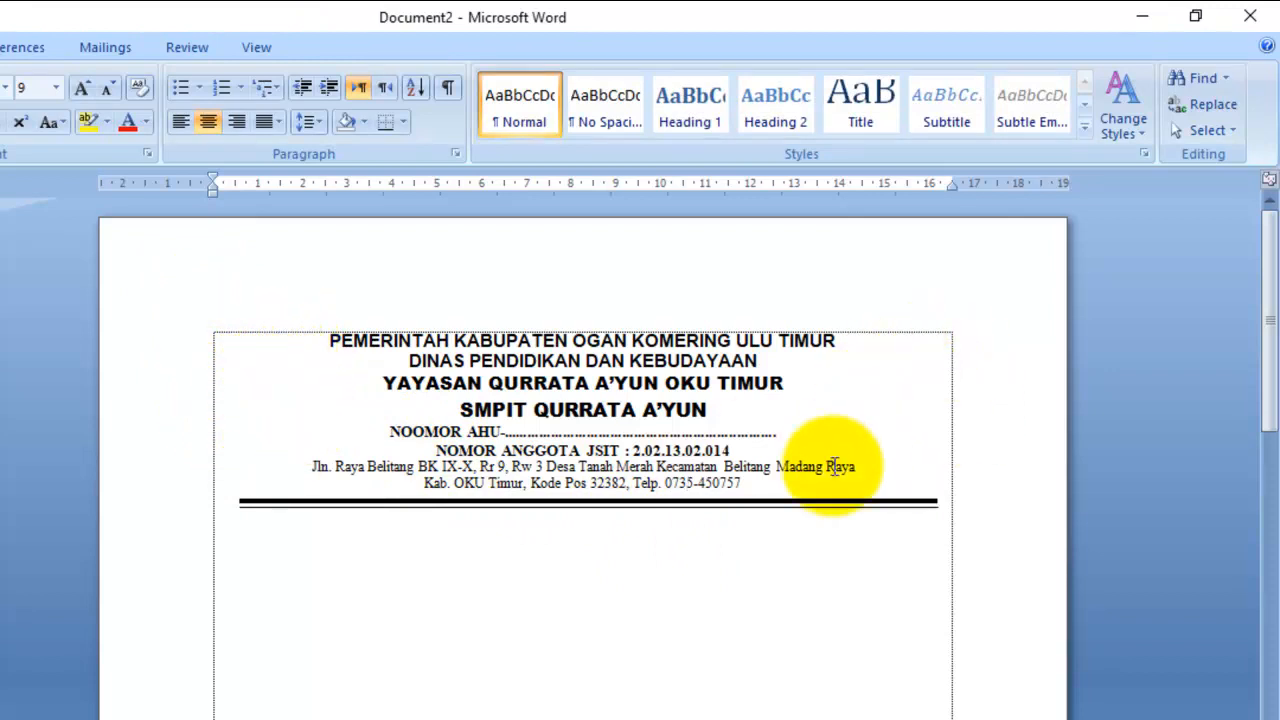
# - Insert the SMP PNG school logo from the Desktop after the address text
pyautogui.click(762, 531)
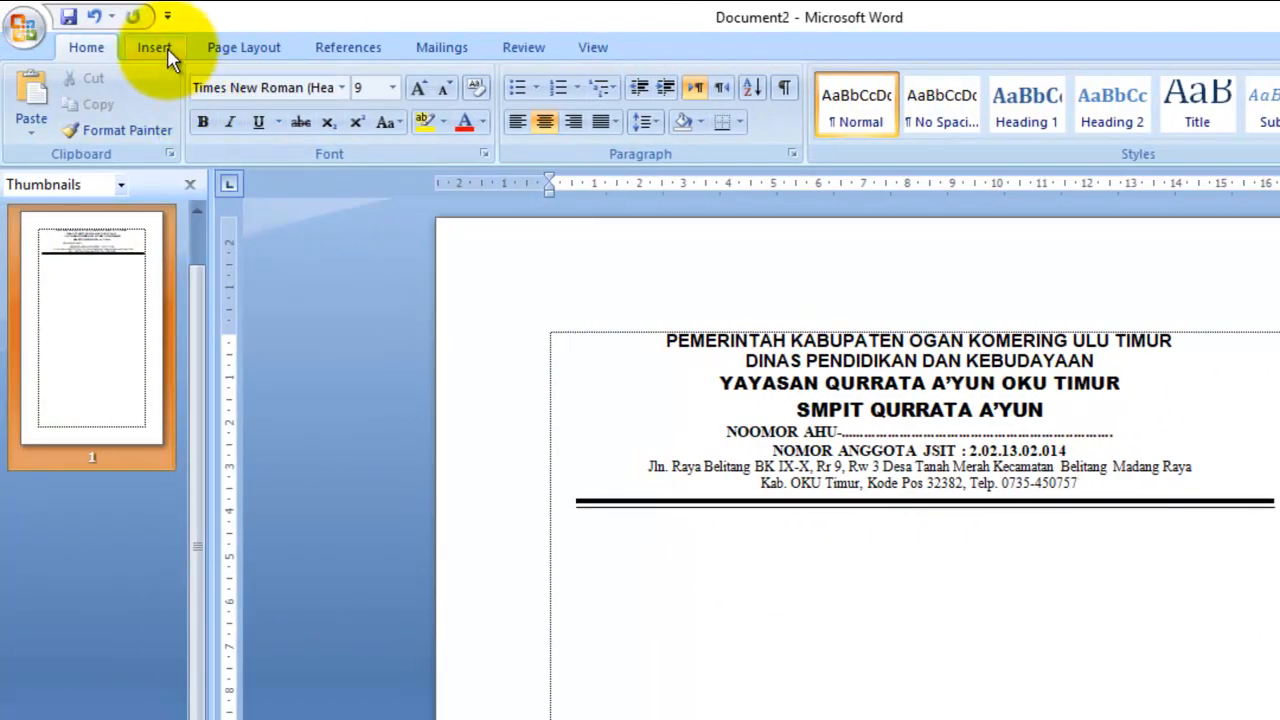
pyautogui.click(165, 52)
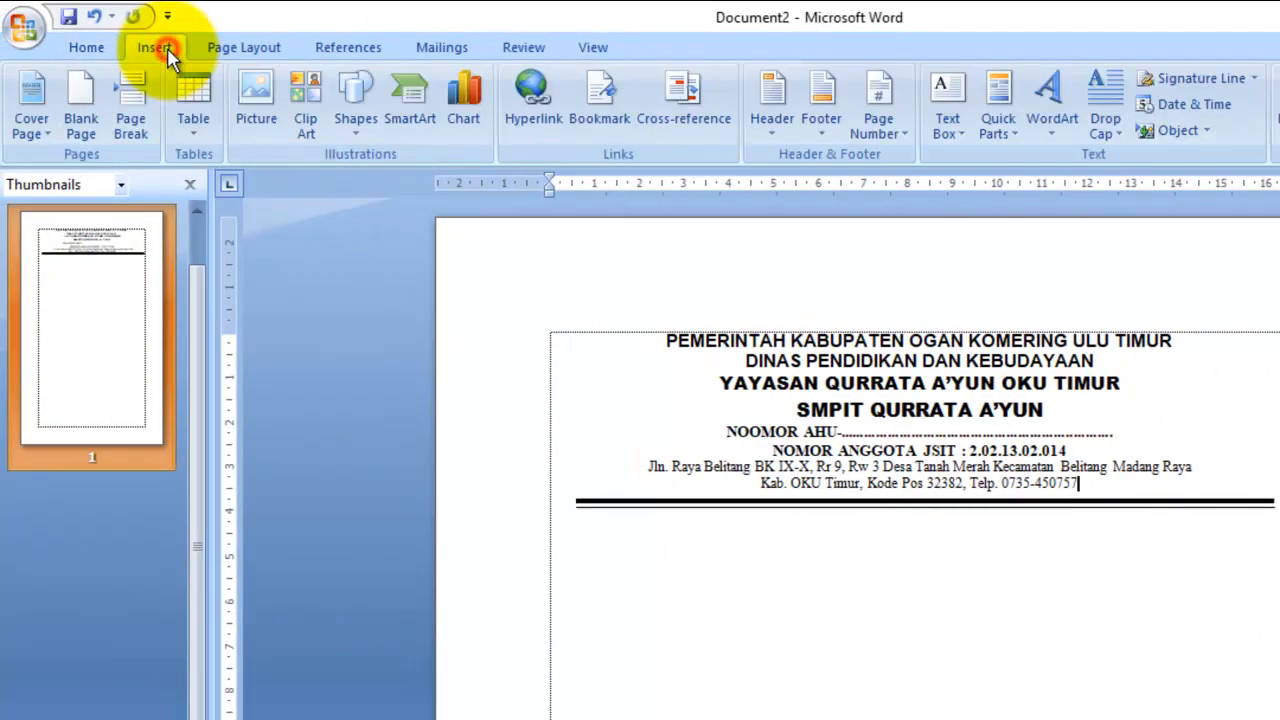
pyautogui.click(250, 95)
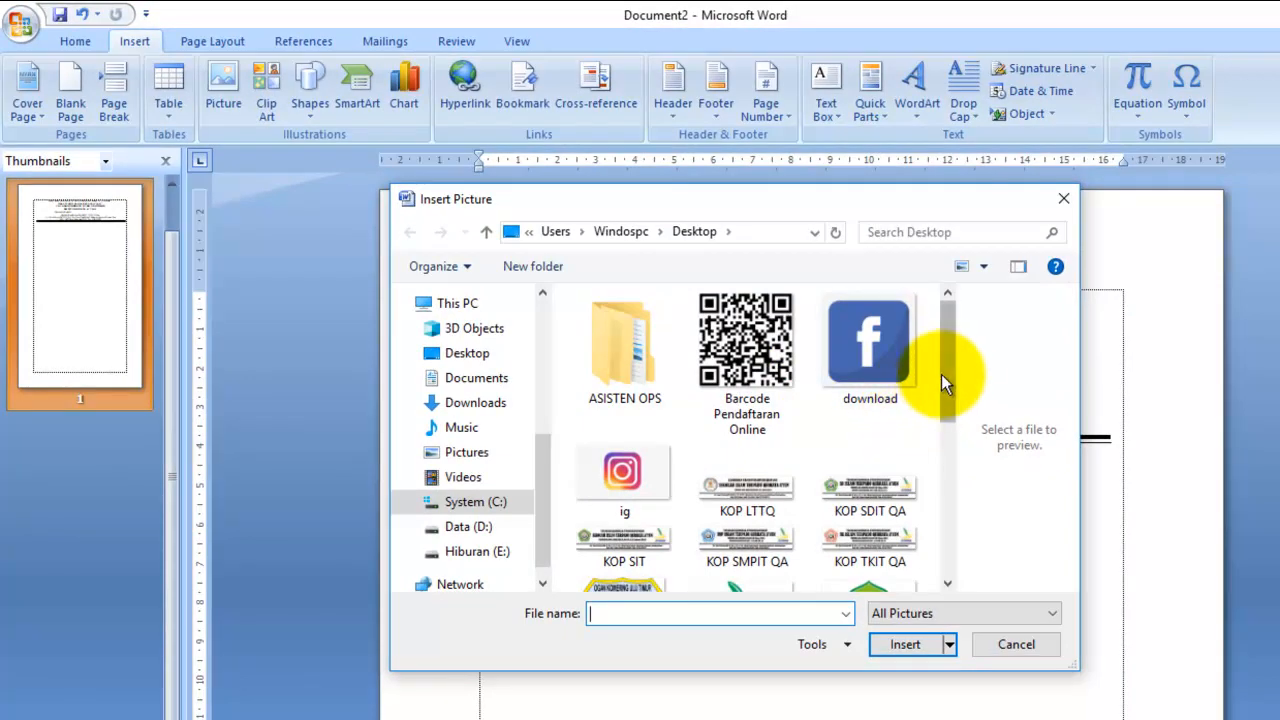
pyautogui.moveTo(943, 383); pyautogui.dragTo(950, 527)
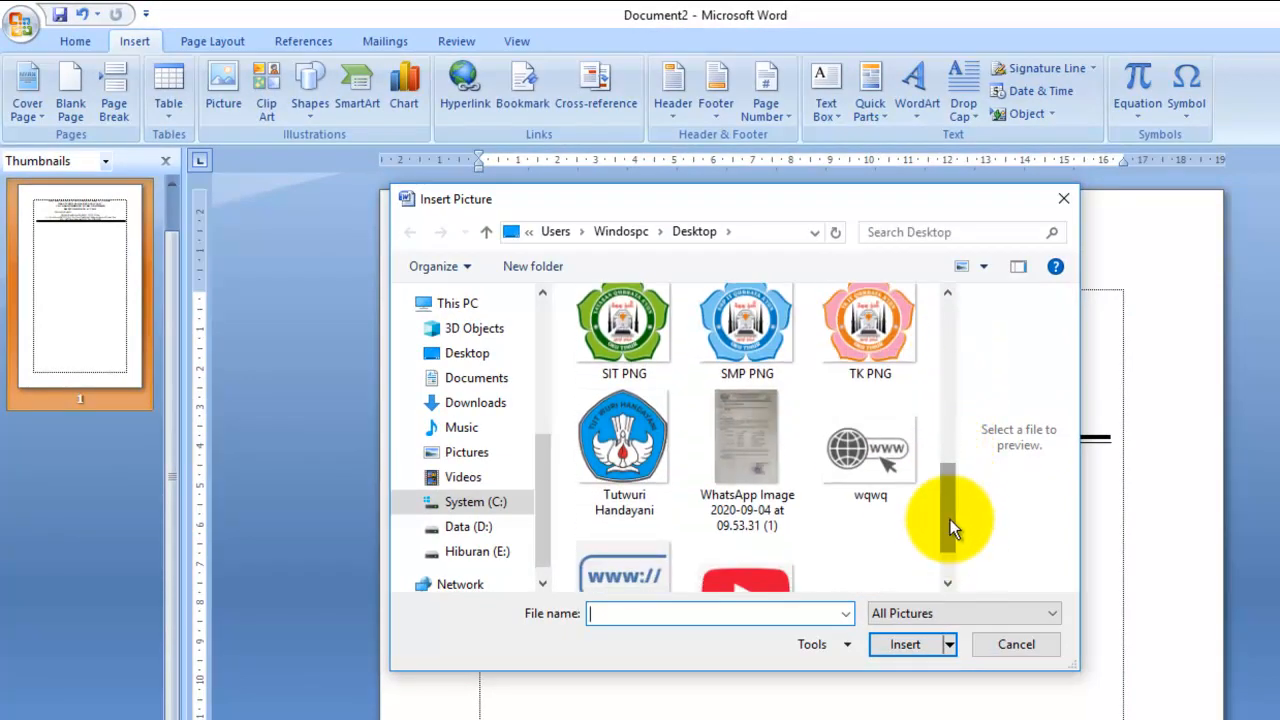
pyautogui.click(468, 527)
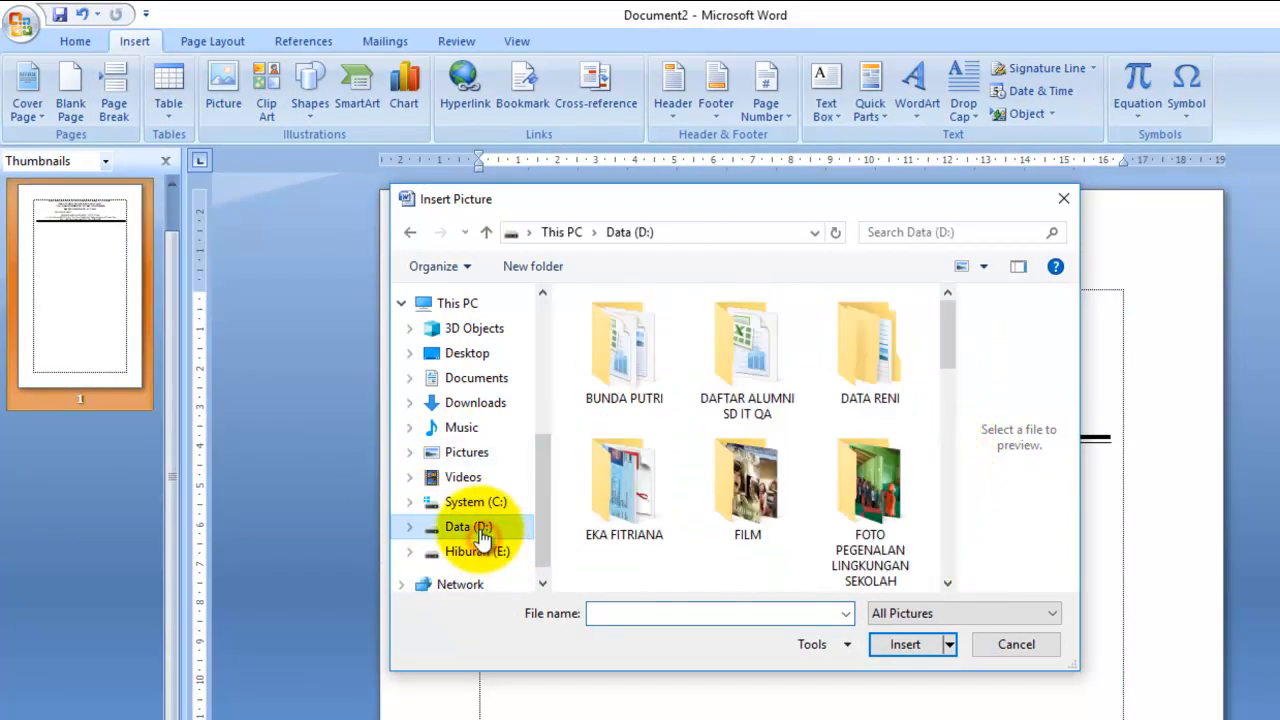
pyautogui.click(480, 550)
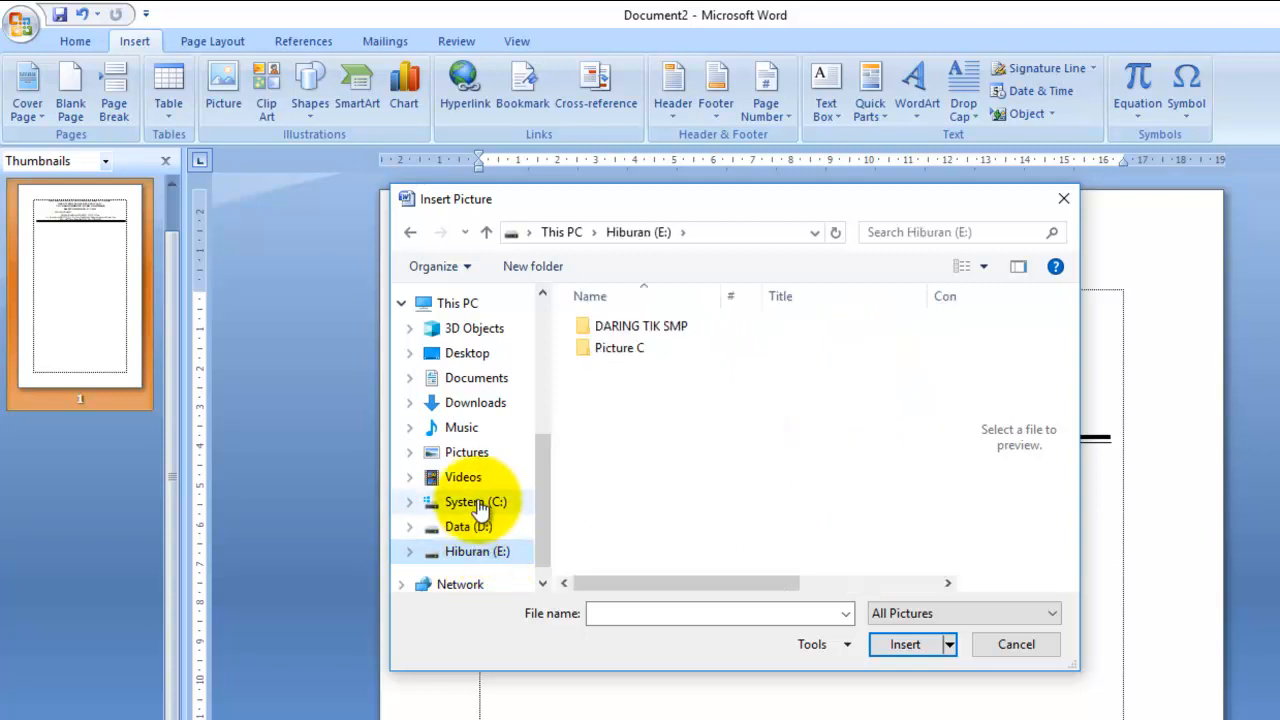
pyautogui.click(482, 382)
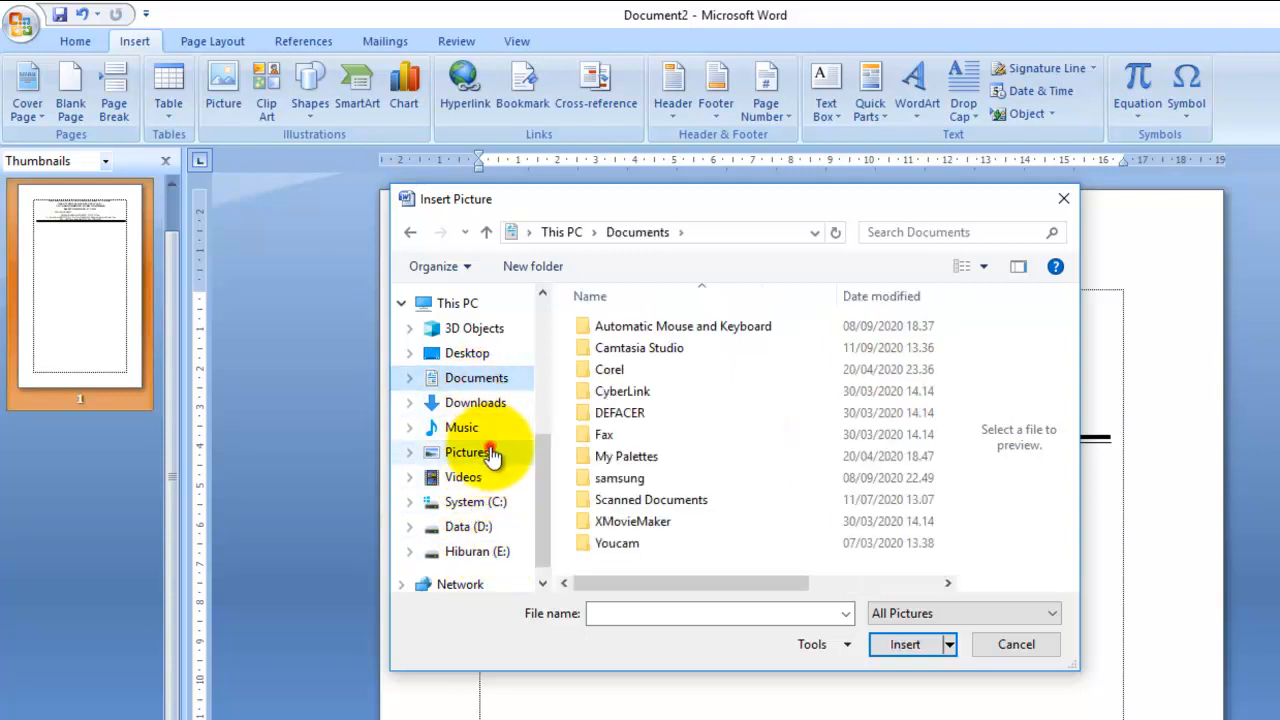
pyautogui.click(490, 450)
pyautogui.click(491, 355)
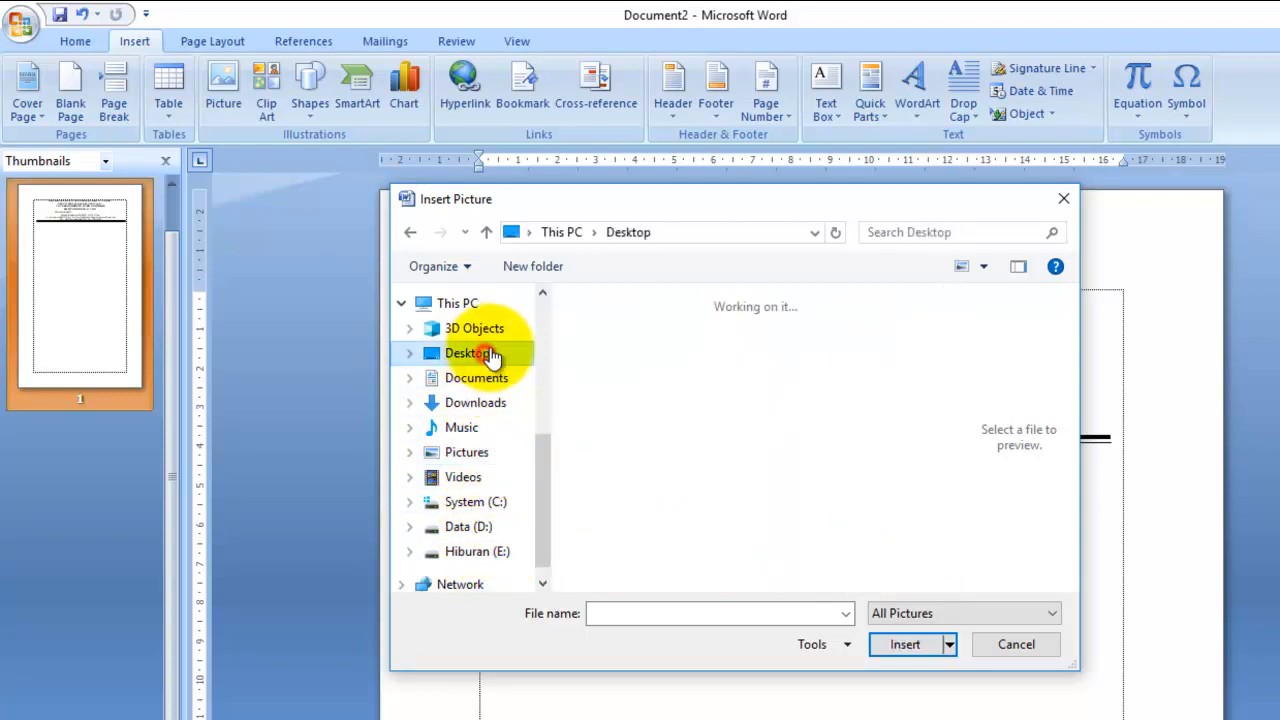
pyautogui.scroll(-3, 810, 500)
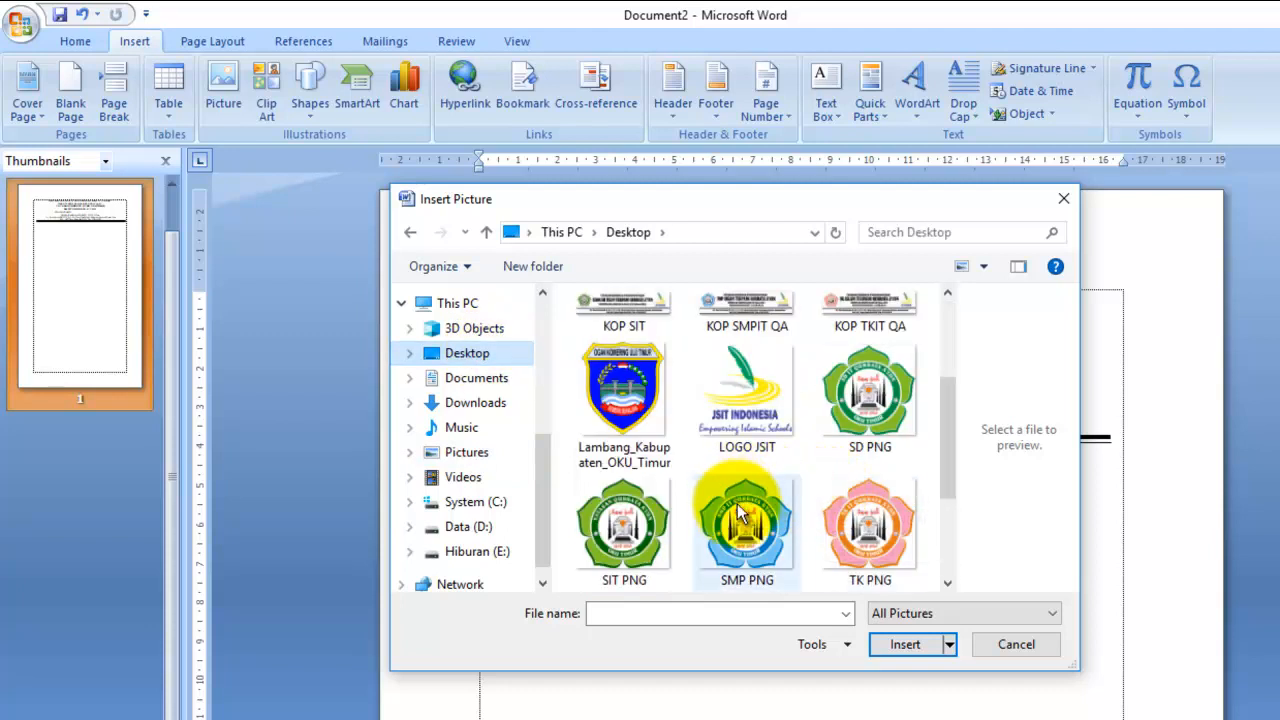
pyautogui.click(771, 556)
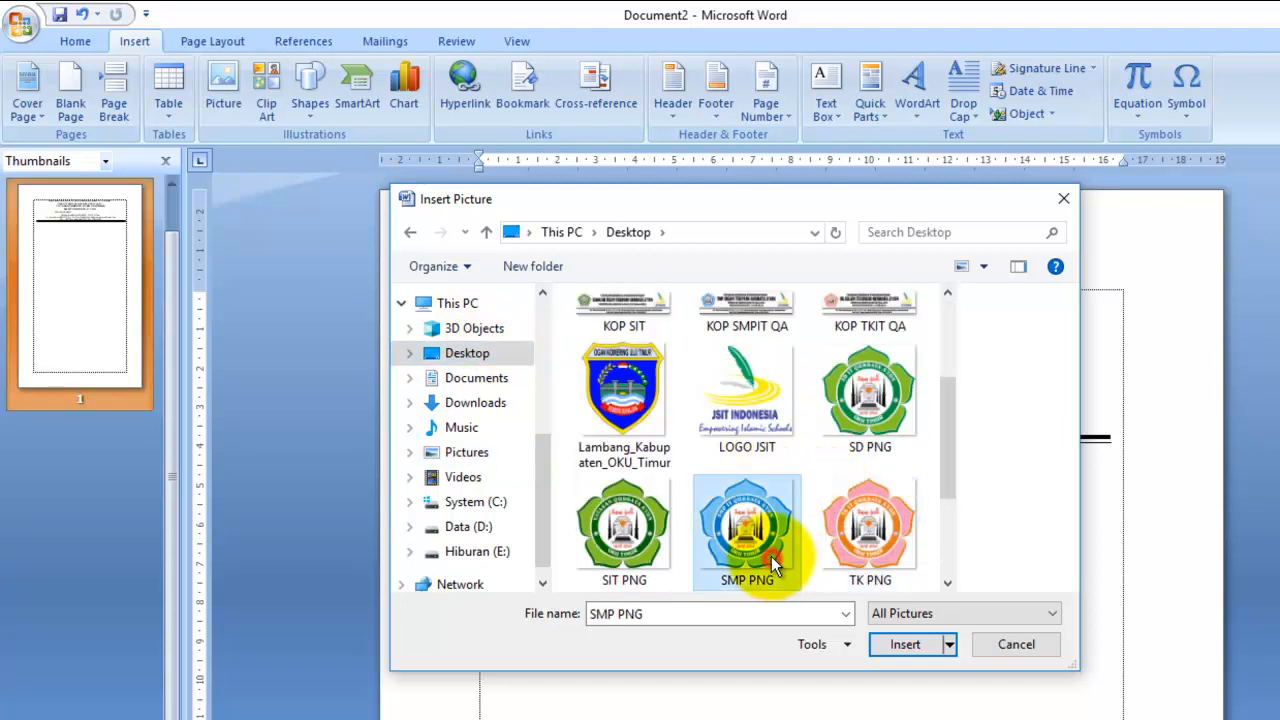
pyautogui.click(912, 645)
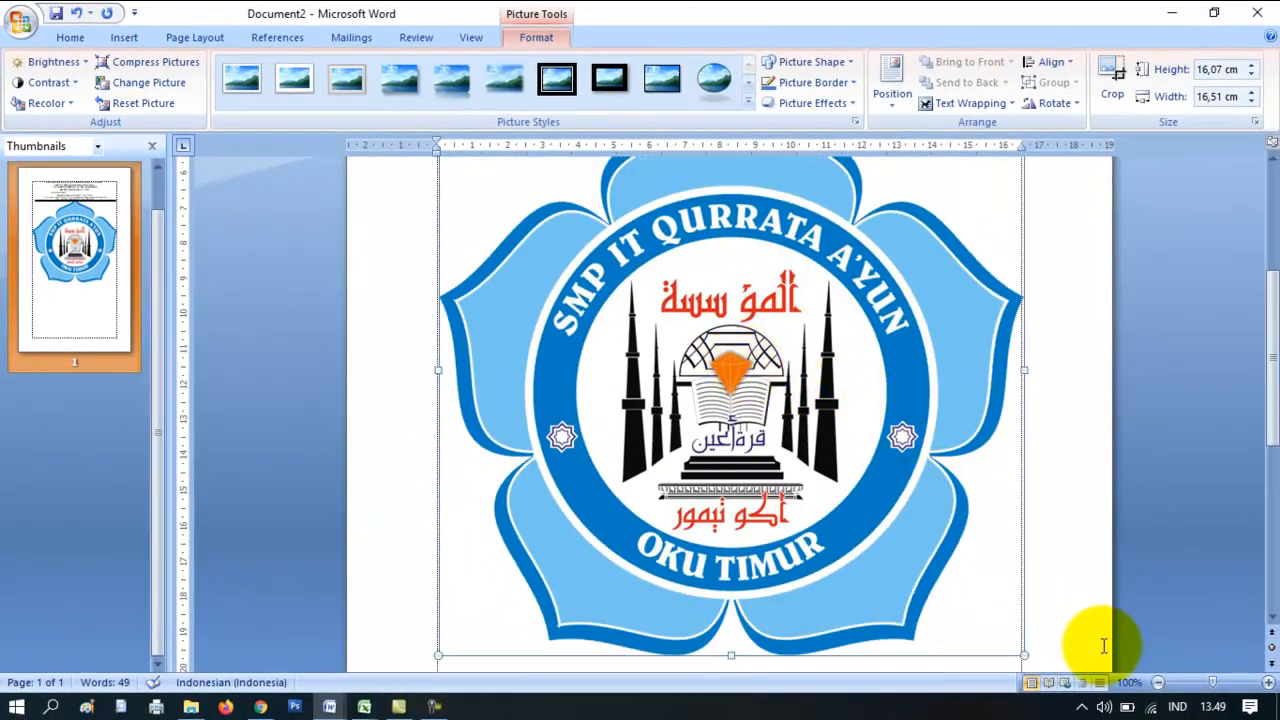
# - Shrink the school logo to about 3.57 cm and move it left of the heading lines
pyautogui.click(1158, 682)
pyautogui.click(1158, 682)
pyautogui.click(1158, 682)
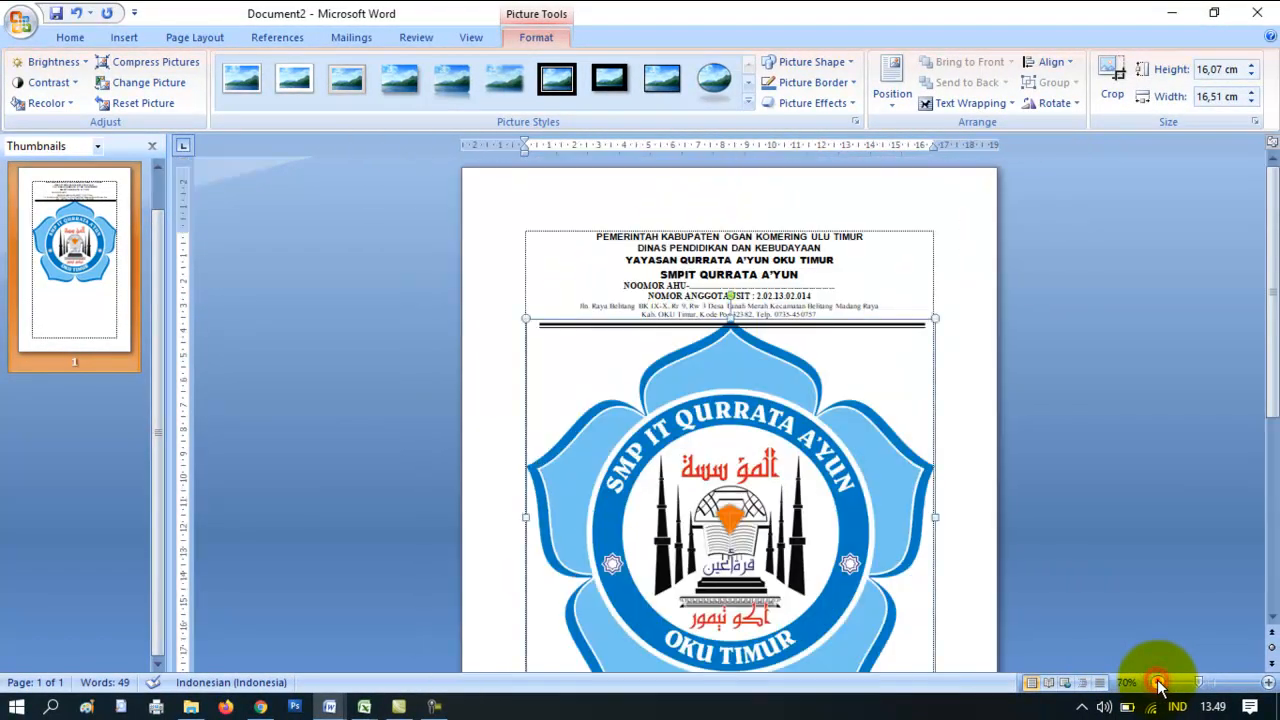
pyautogui.click(1158, 682)
pyautogui.moveTo(1268, 365); pyautogui.dragTo(1262, 400)
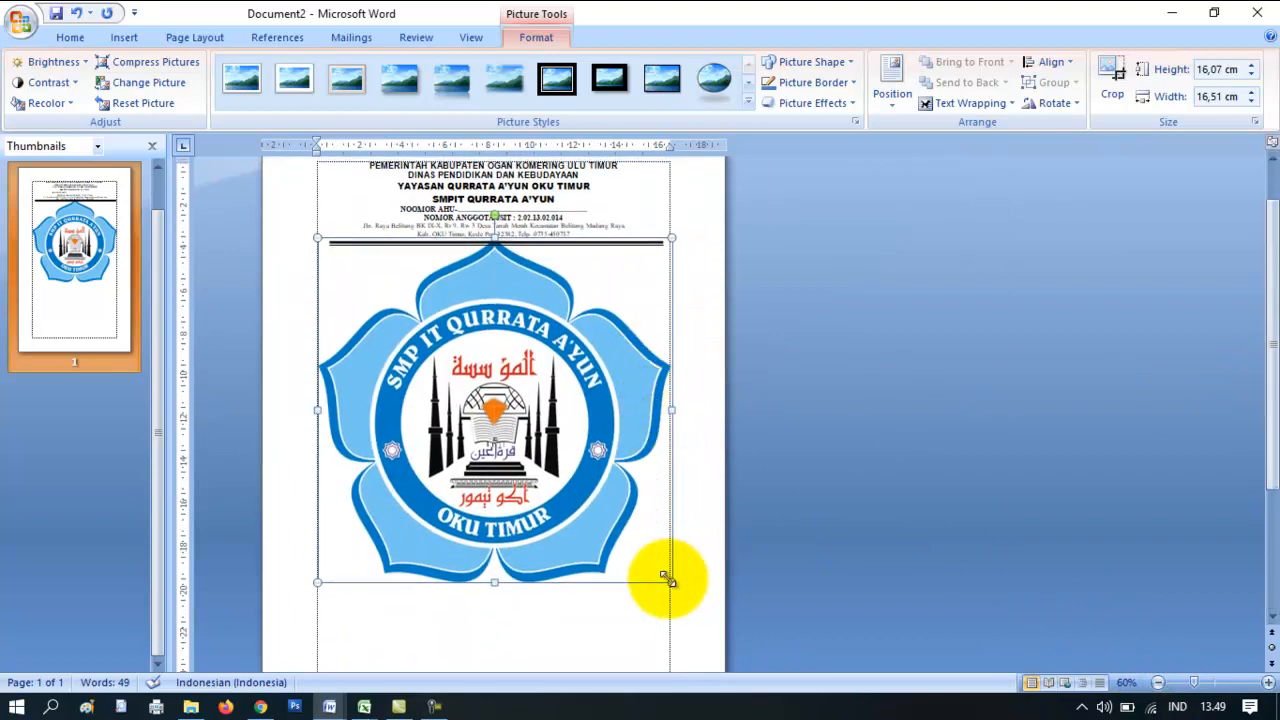
pyautogui.moveTo(667, 580); pyautogui.dragTo(418, 322)
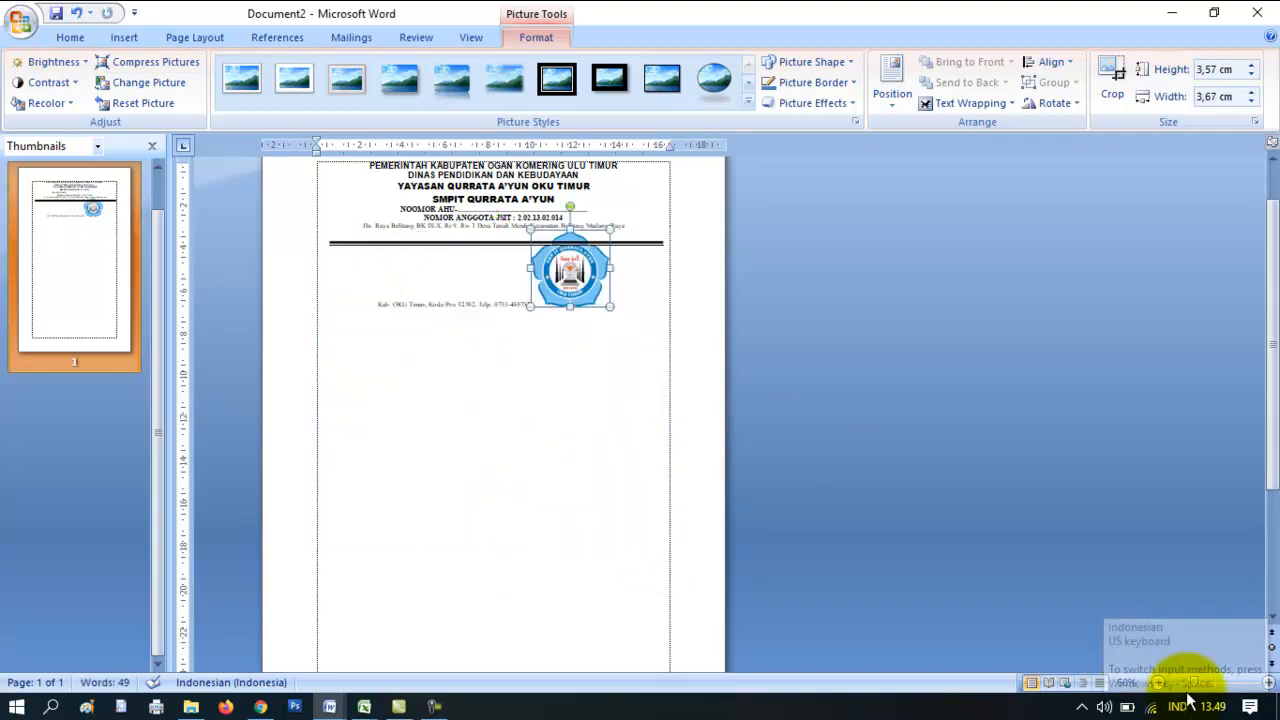
pyautogui.click(1212, 682)
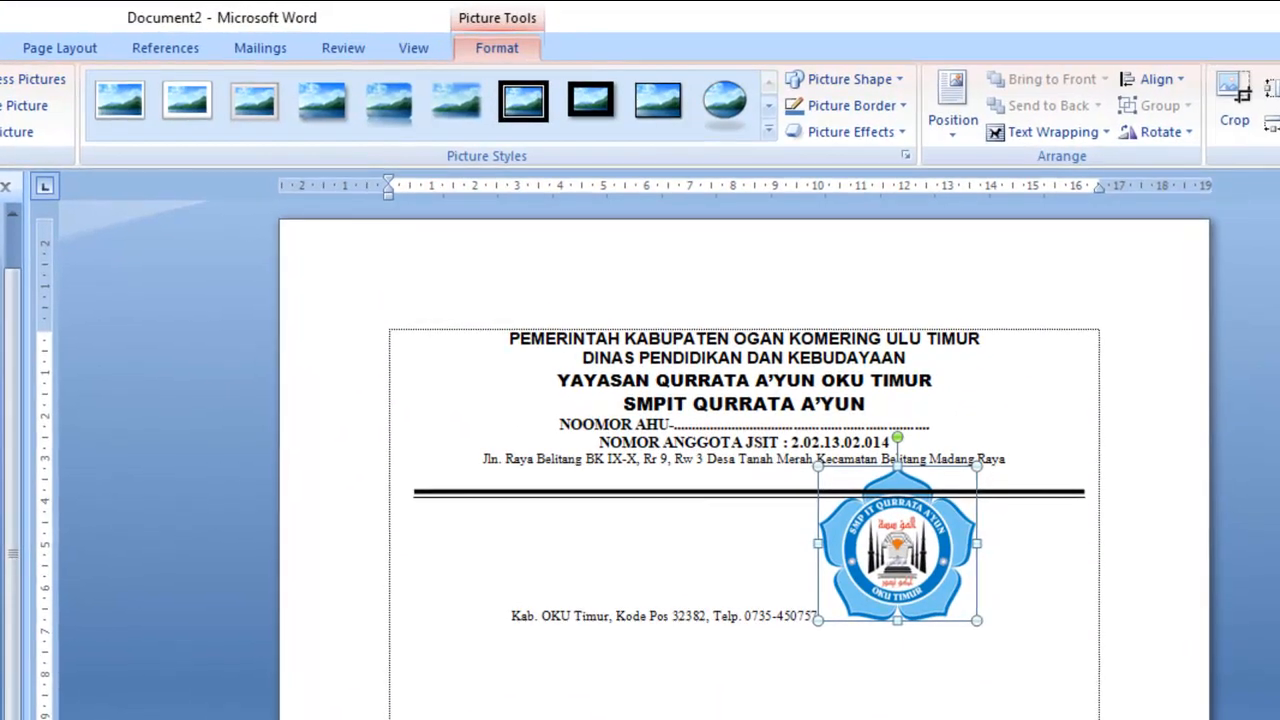
pyautogui.moveTo(943, 543); pyautogui.dragTo(434, 402)
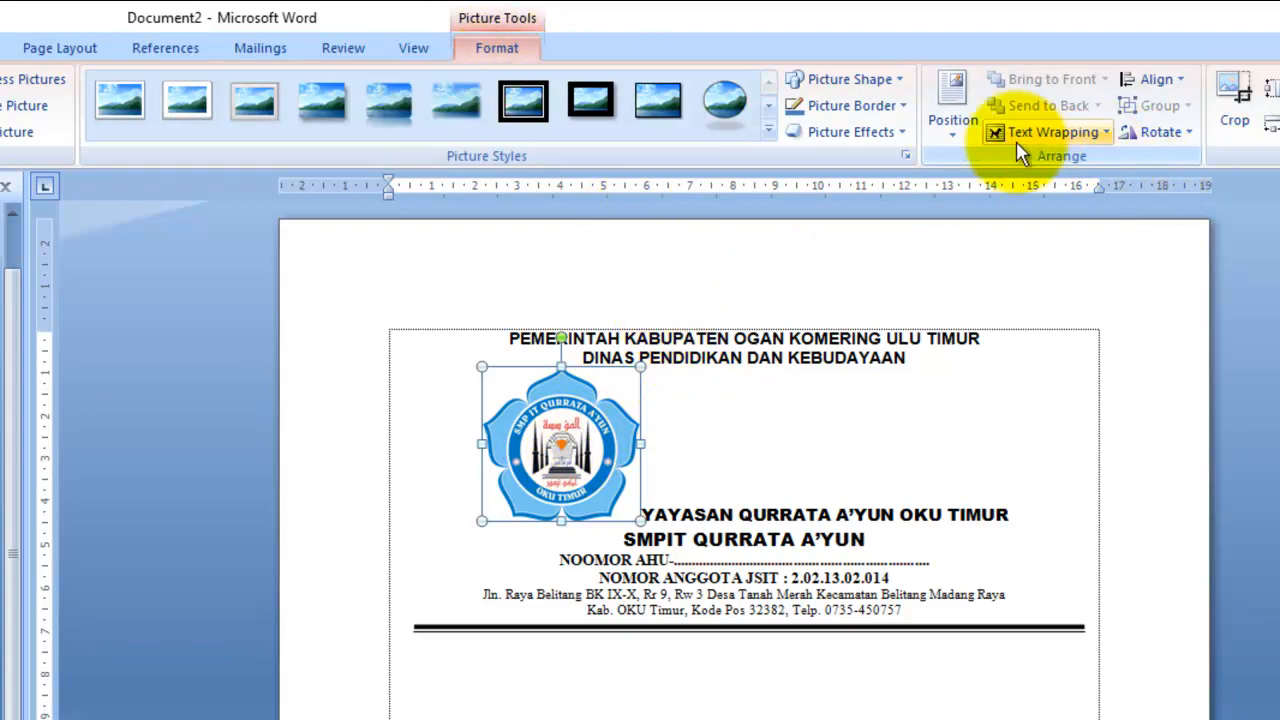
# - Set the school logo to In Front of Text and move it to the header's top-left
pyautogui.click(1103, 138)
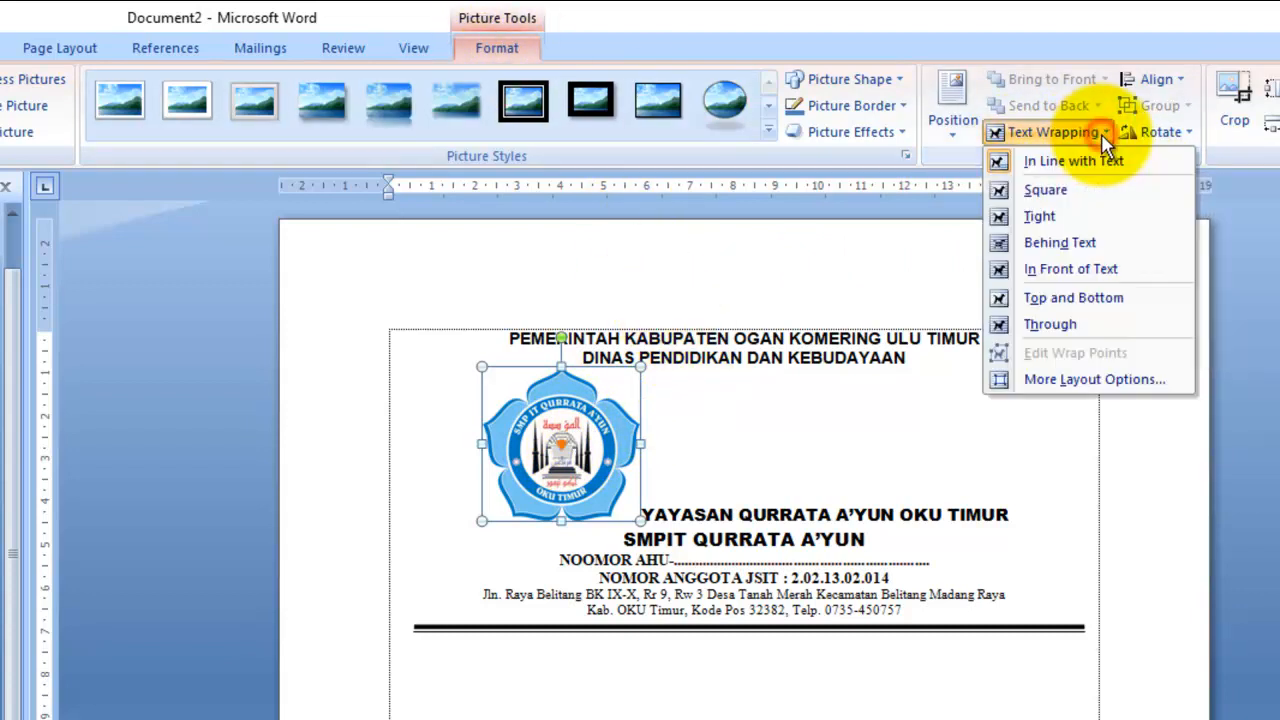
pyautogui.click(1123, 271)
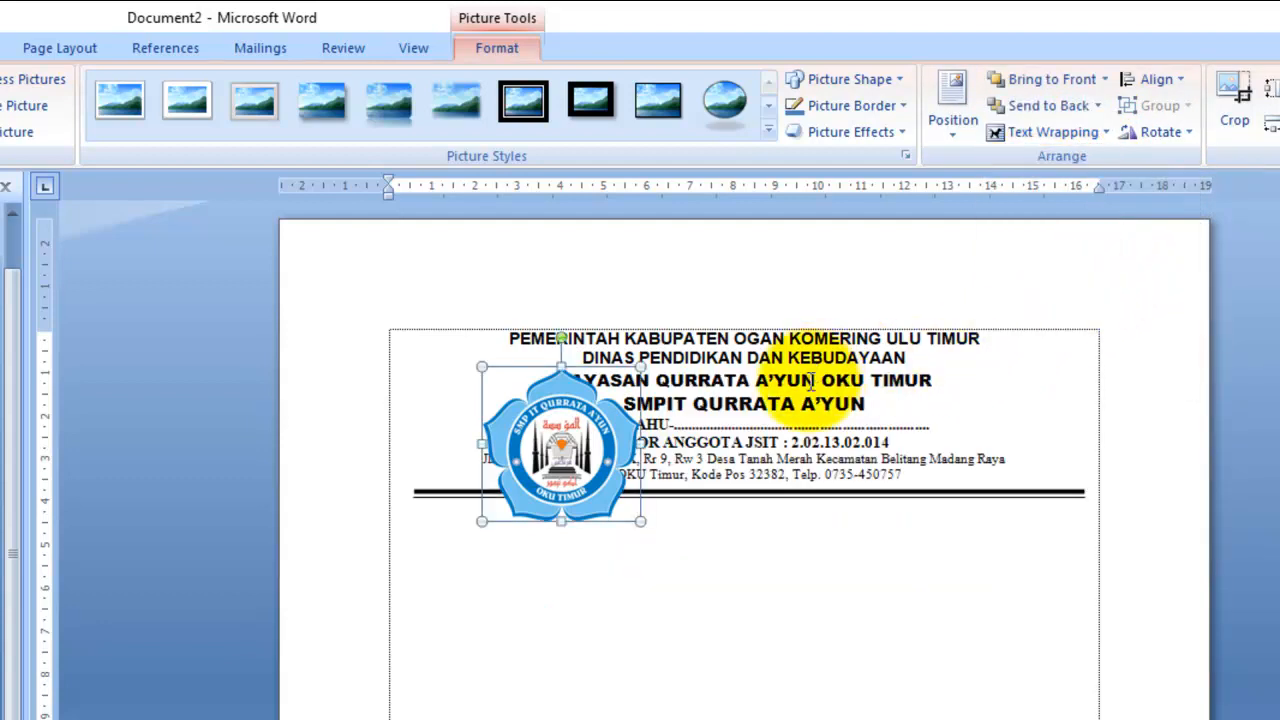
pyautogui.moveTo(600, 470); pyautogui.dragTo(513, 437)
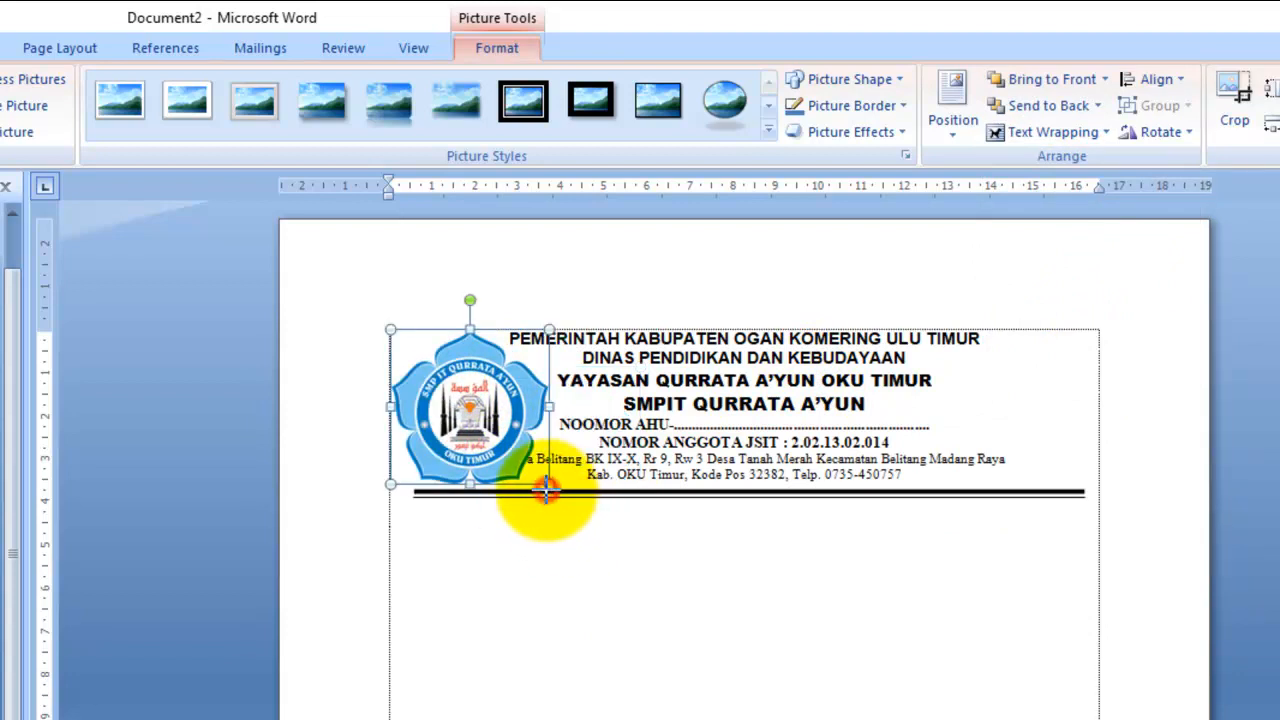
# - Shrink the school logo slightly so it clears the address text, then deselect it
pyautogui.moveTo(546, 488); pyautogui.dragTo(500, 443)
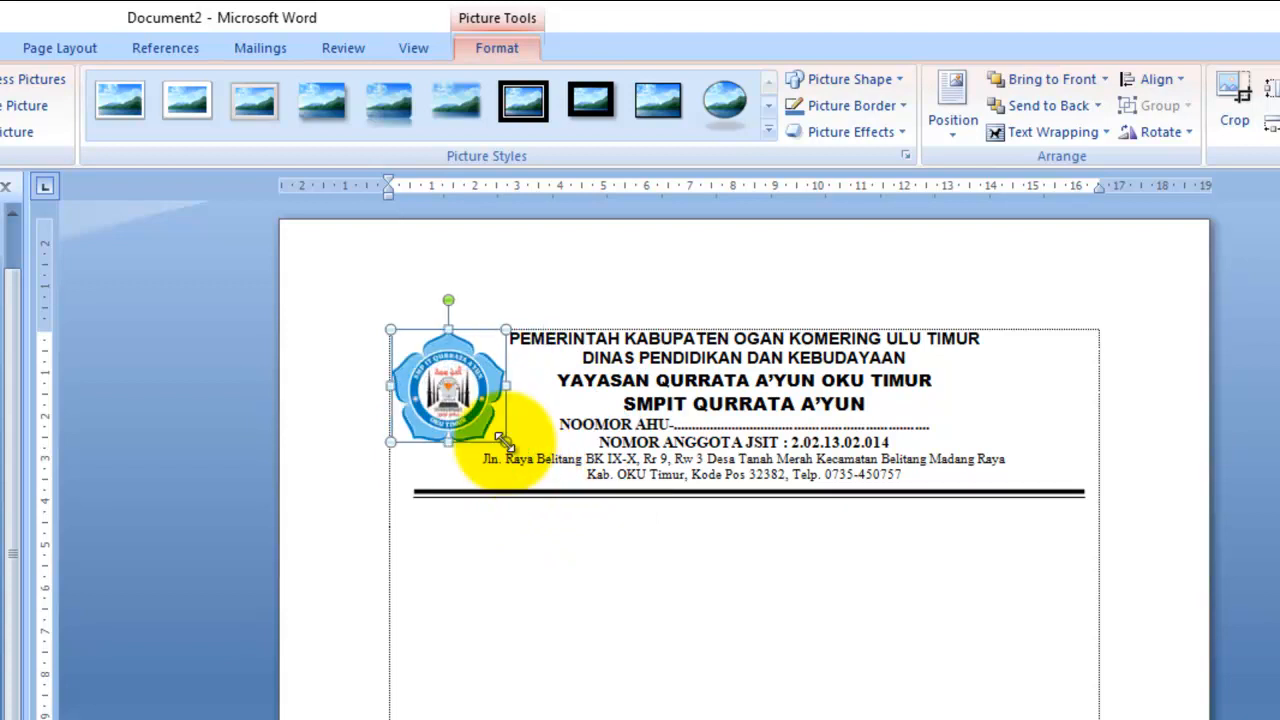
pyautogui.click(740, 575)
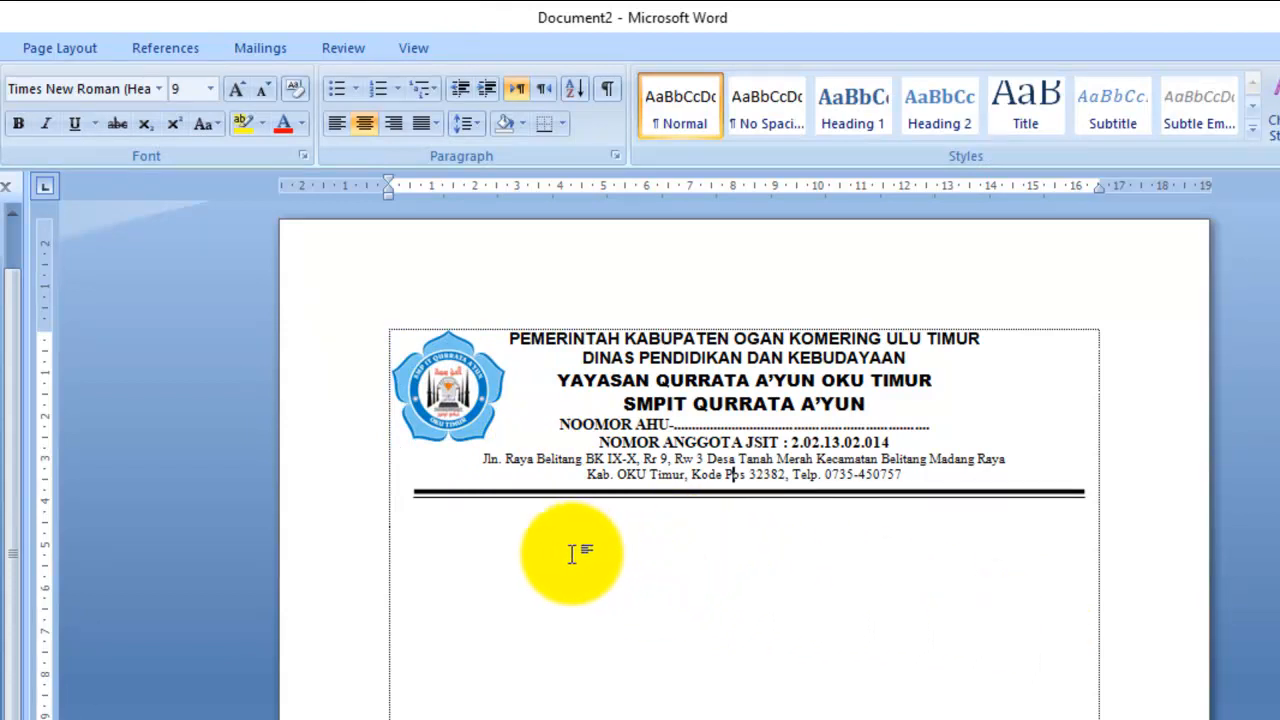
pyautogui.click(810, 586)
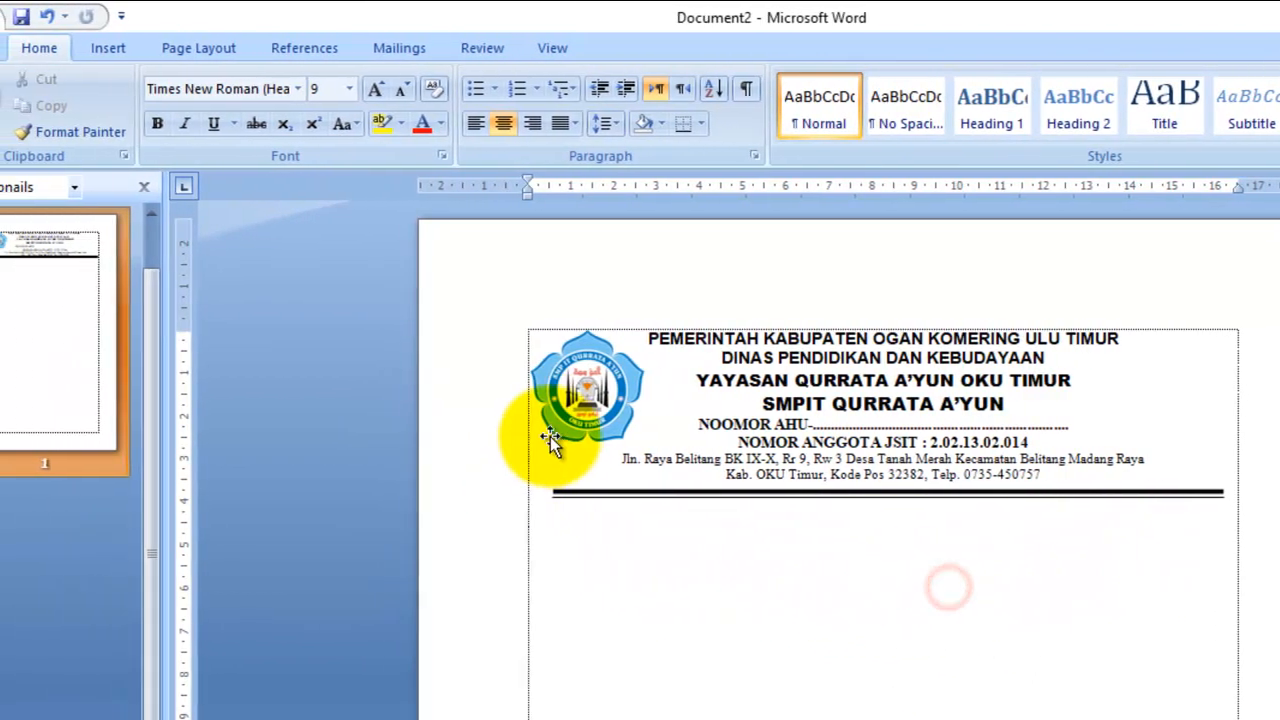
pyautogui.click(582, 410)
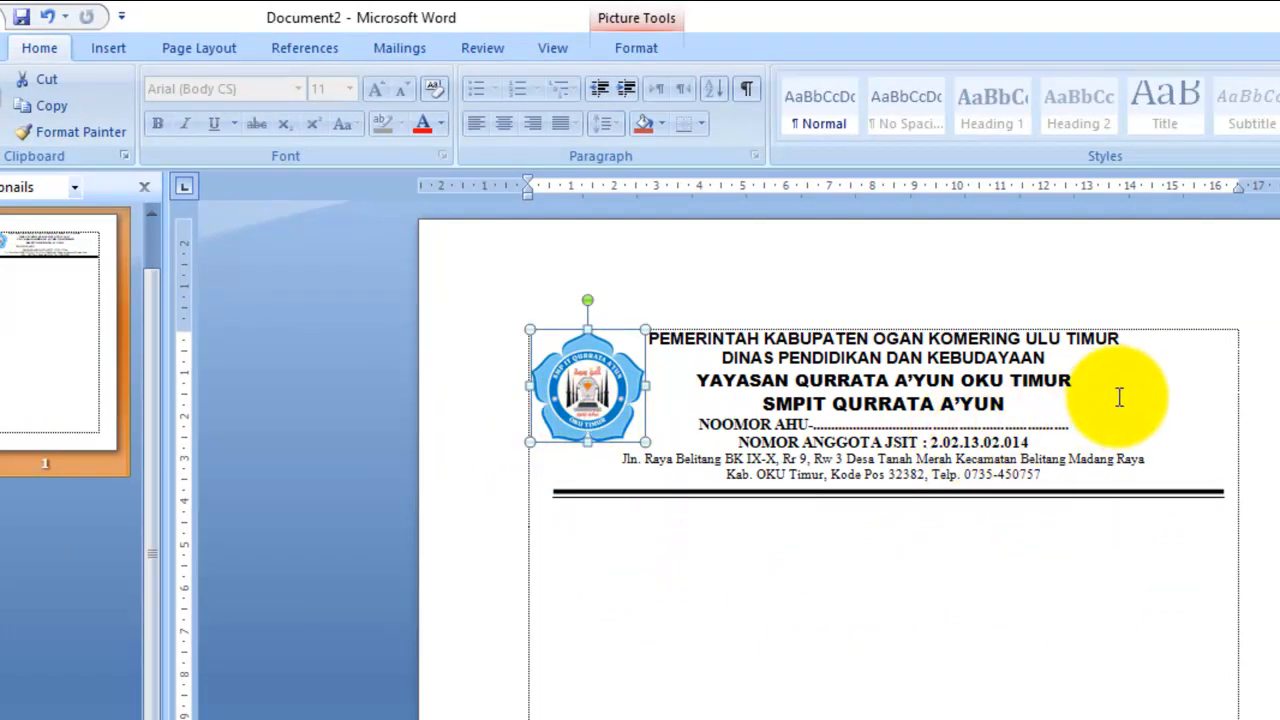
pyautogui.click(1180, 600)
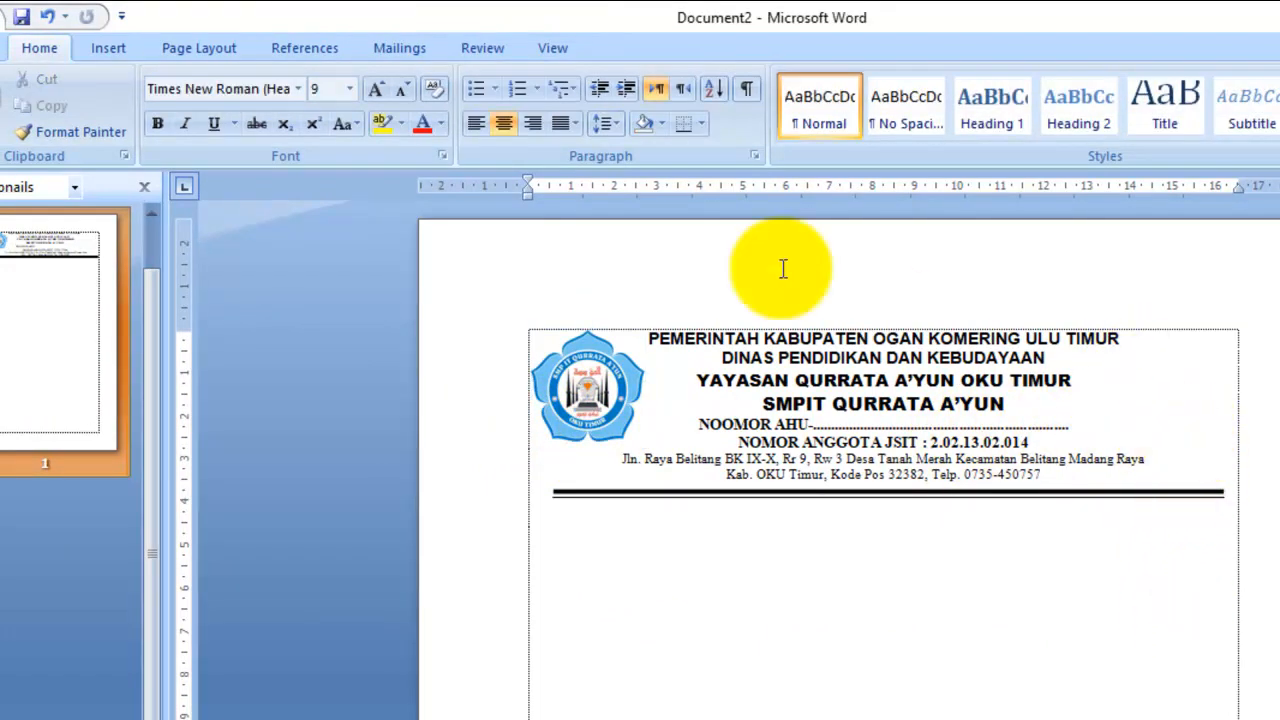
# - Insert the LOGO JSIT picture from the Desktop into the document
pyautogui.click(108, 48)
pyautogui.click(212, 120)
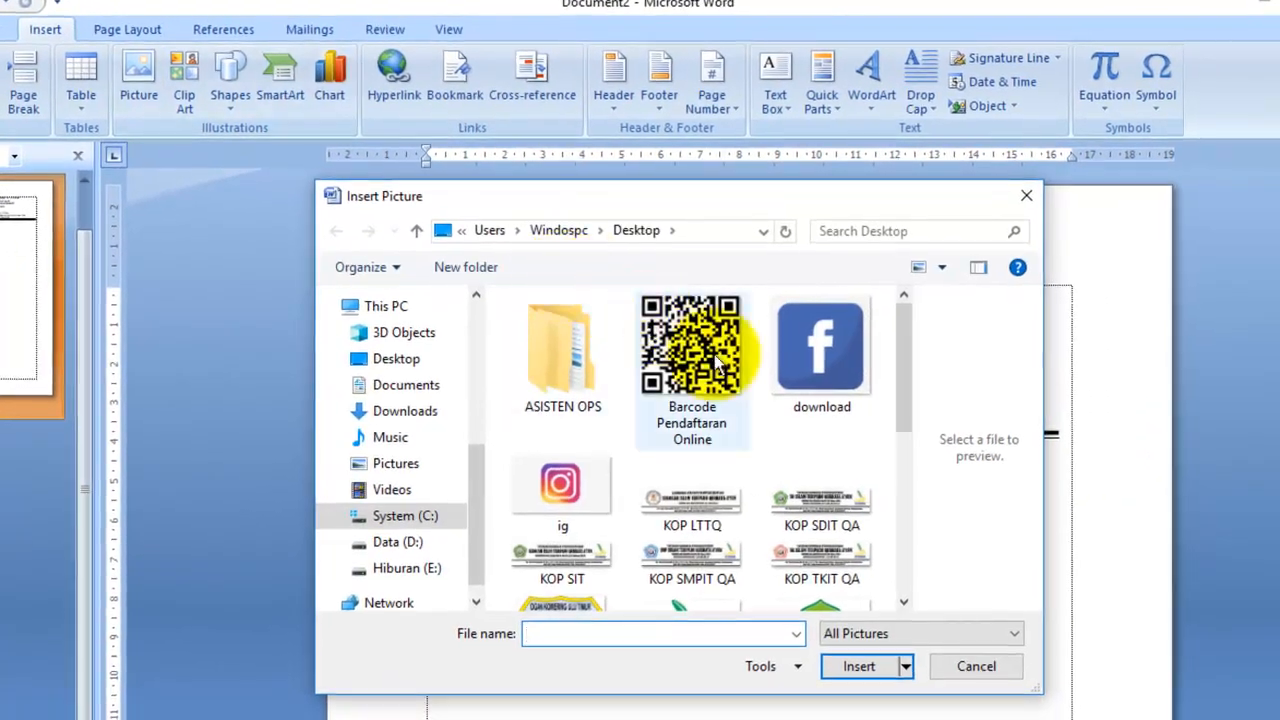
pyautogui.click(718, 365)
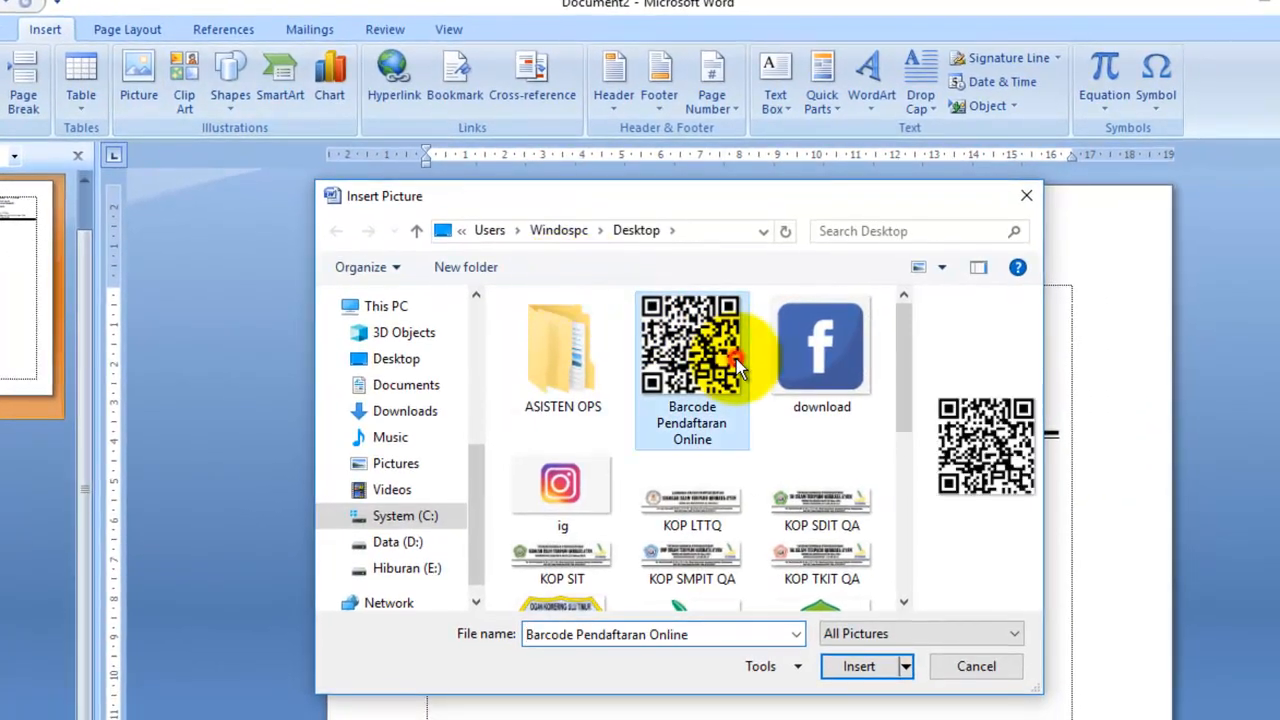
pyautogui.scroll(-5, 778, 388)
pyautogui.scroll(2, 772, 375)
pyautogui.click(740, 395)
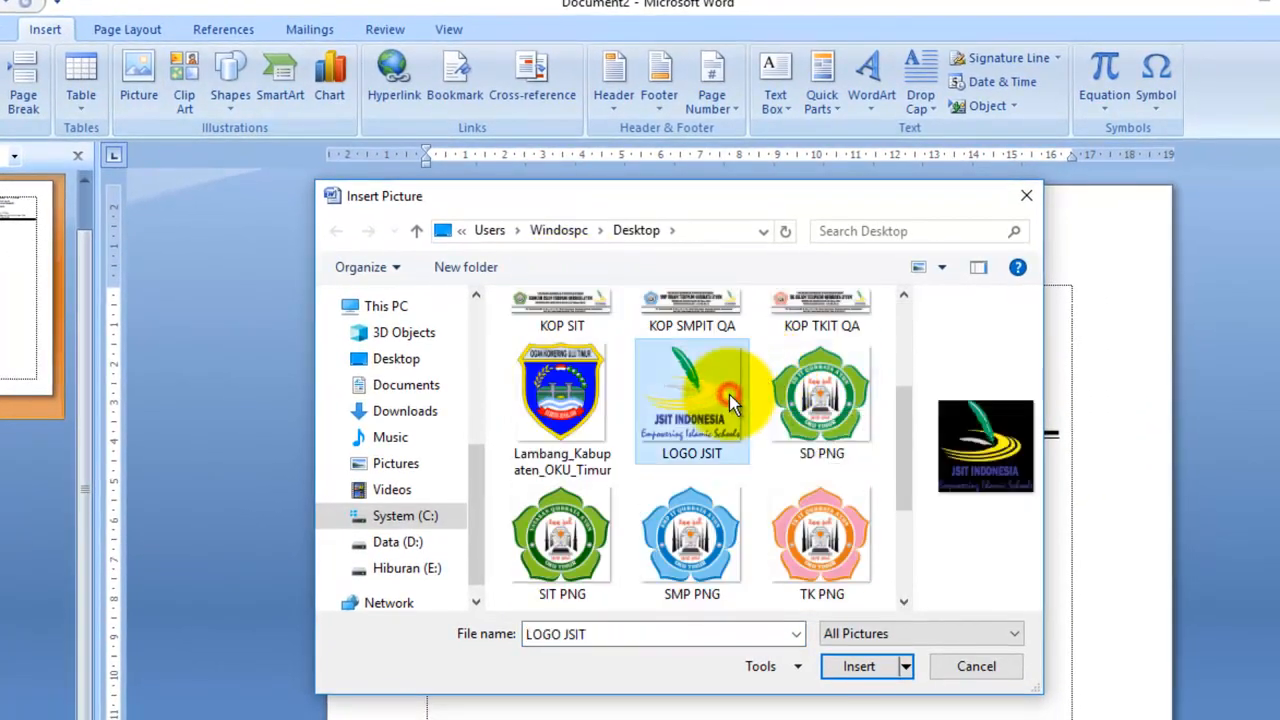
pyautogui.click(871, 674)
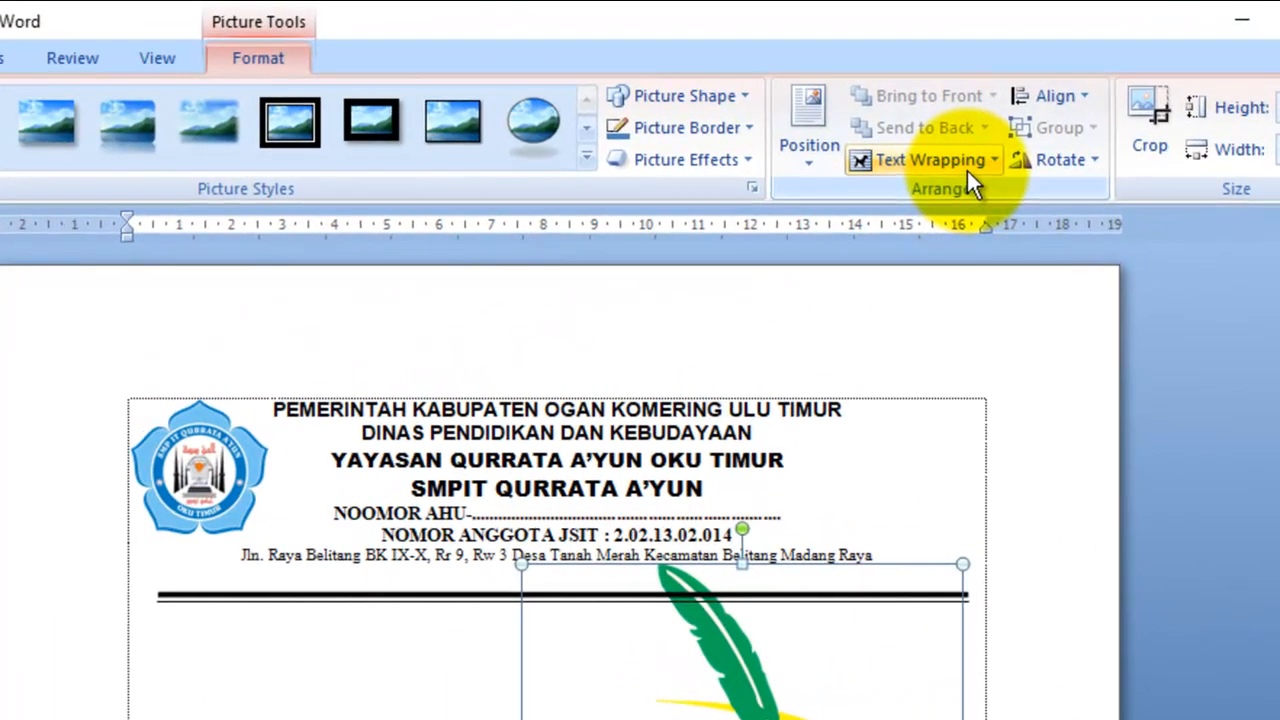
# - Float the JSIT logo in front of text, shrink it, and place it at the header's right
pyautogui.click(980, 164)
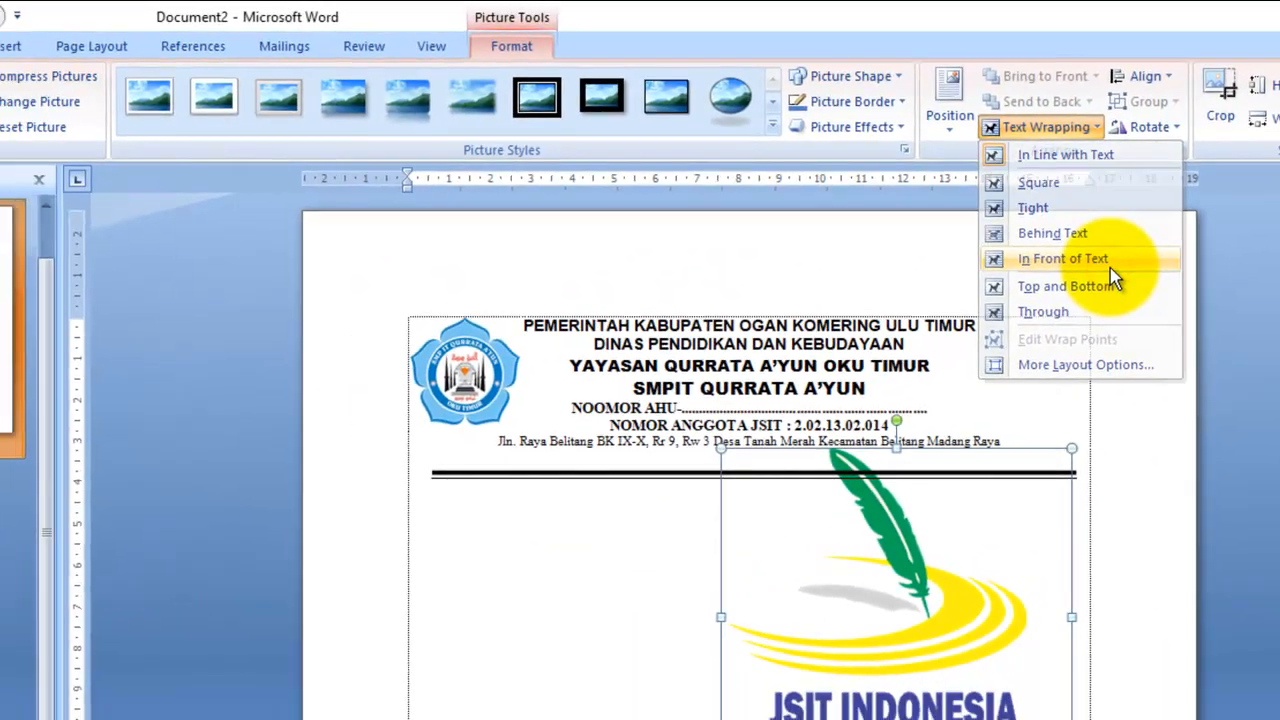
pyautogui.click(1000, 325)
pyautogui.moveTo(1024, 695); pyautogui.dragTo(780, 462)
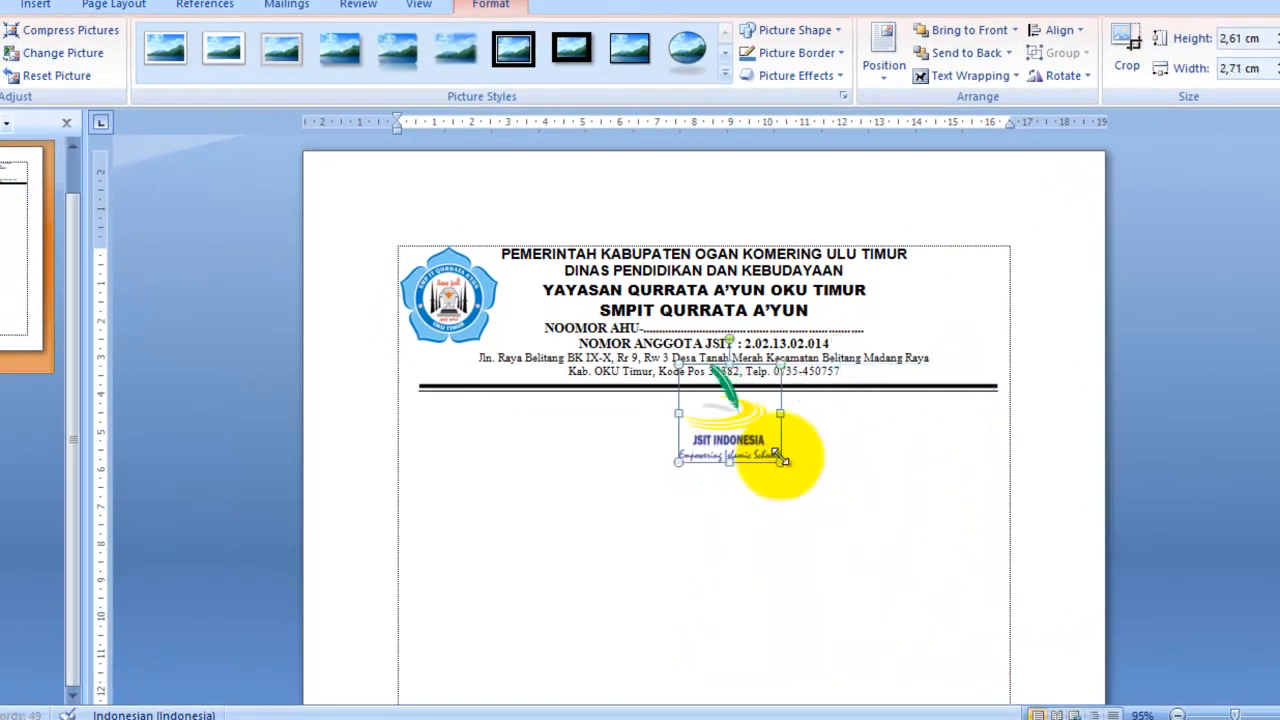
pyautogui.moveTo(738, 414); pyautogui.dragTo(949, 316)
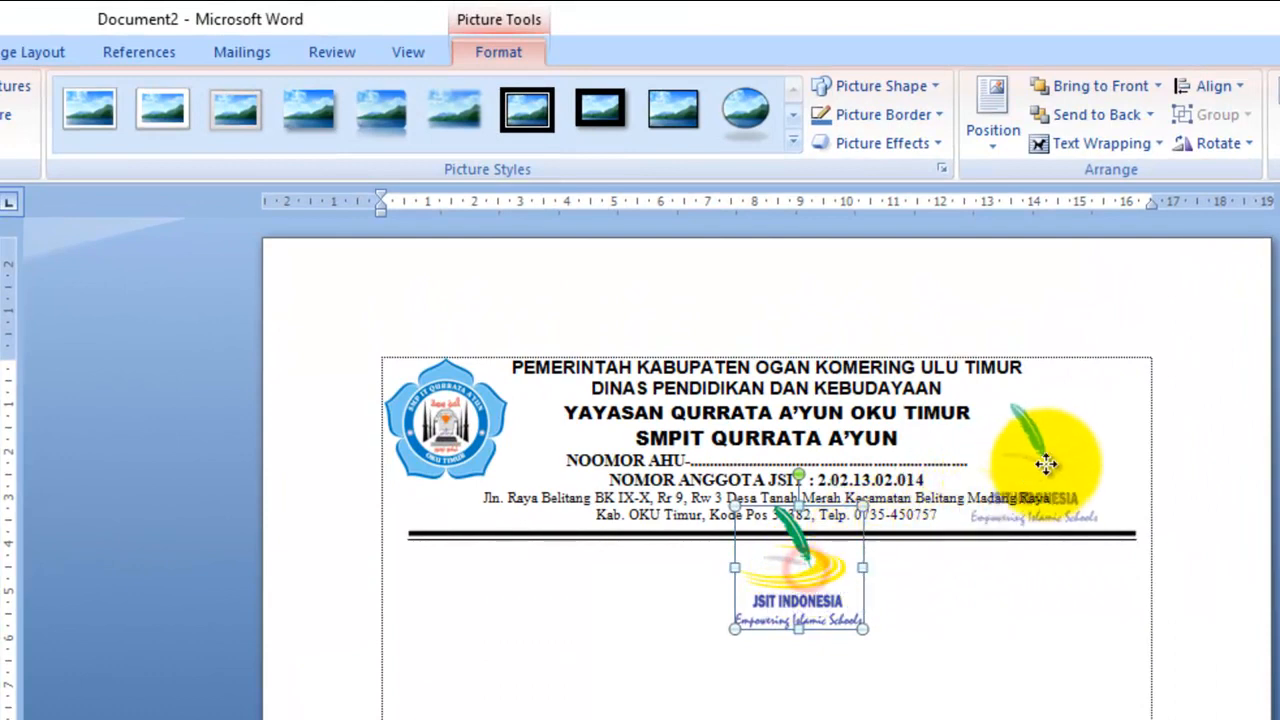
pyautogui.moveTo(1072, 443); pyautogui.dragTo(1085, 420)
pyautogui.click(1248, 463)
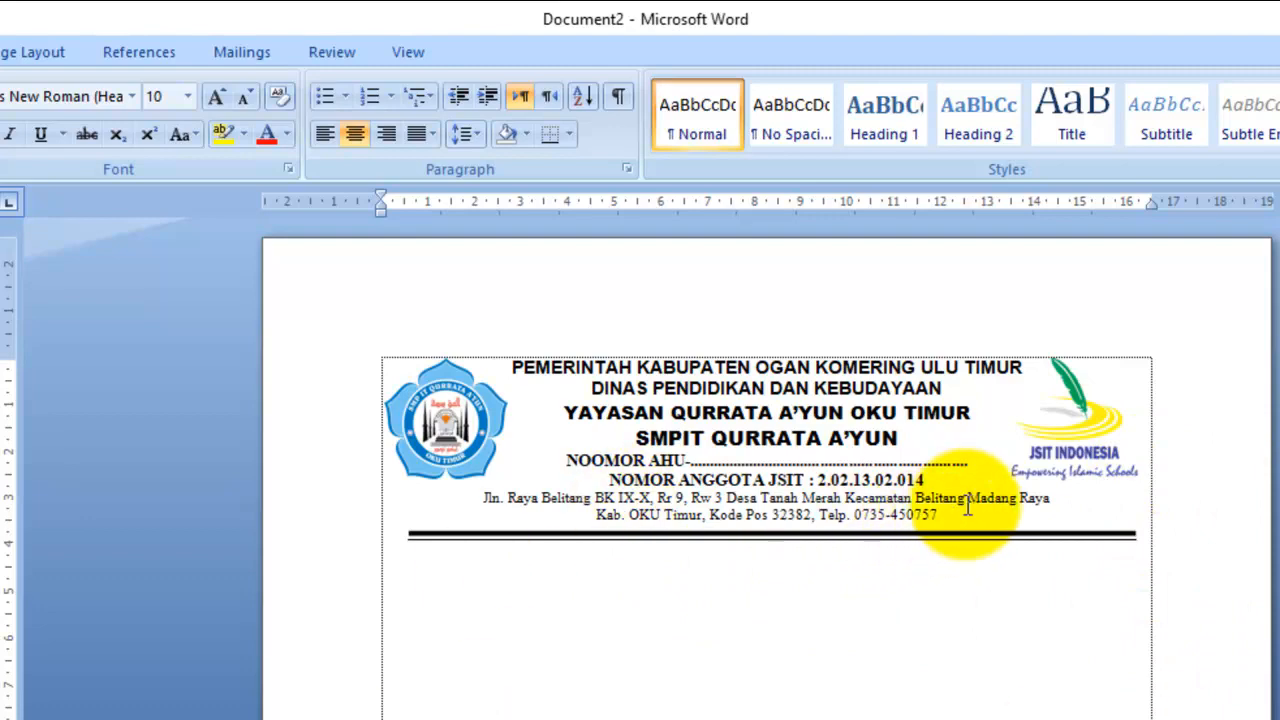
pyautogui.moveTo(1003, 515); pyautogui.dragTo(471, 500)
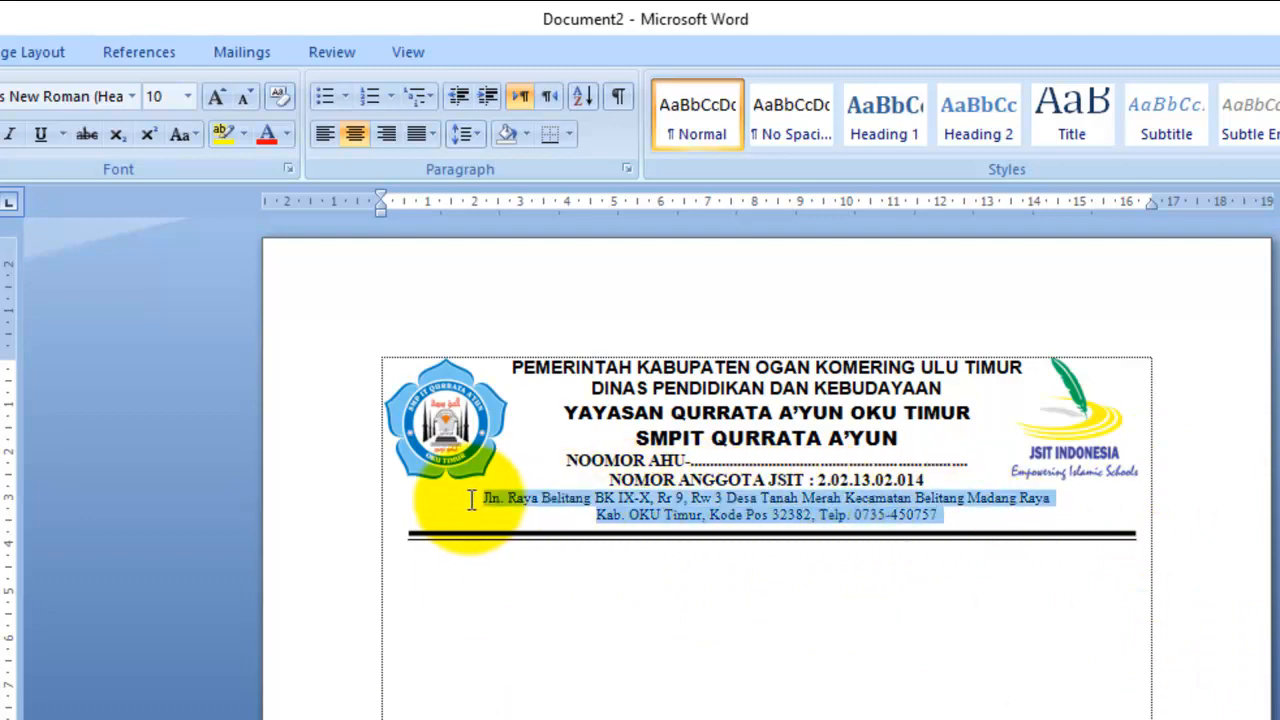
# - Italicize the address lines and remove bold from the NOOMOR AHU and NOMOR ANGGOTA JSIT lines
pyautogui.click(9, 134)
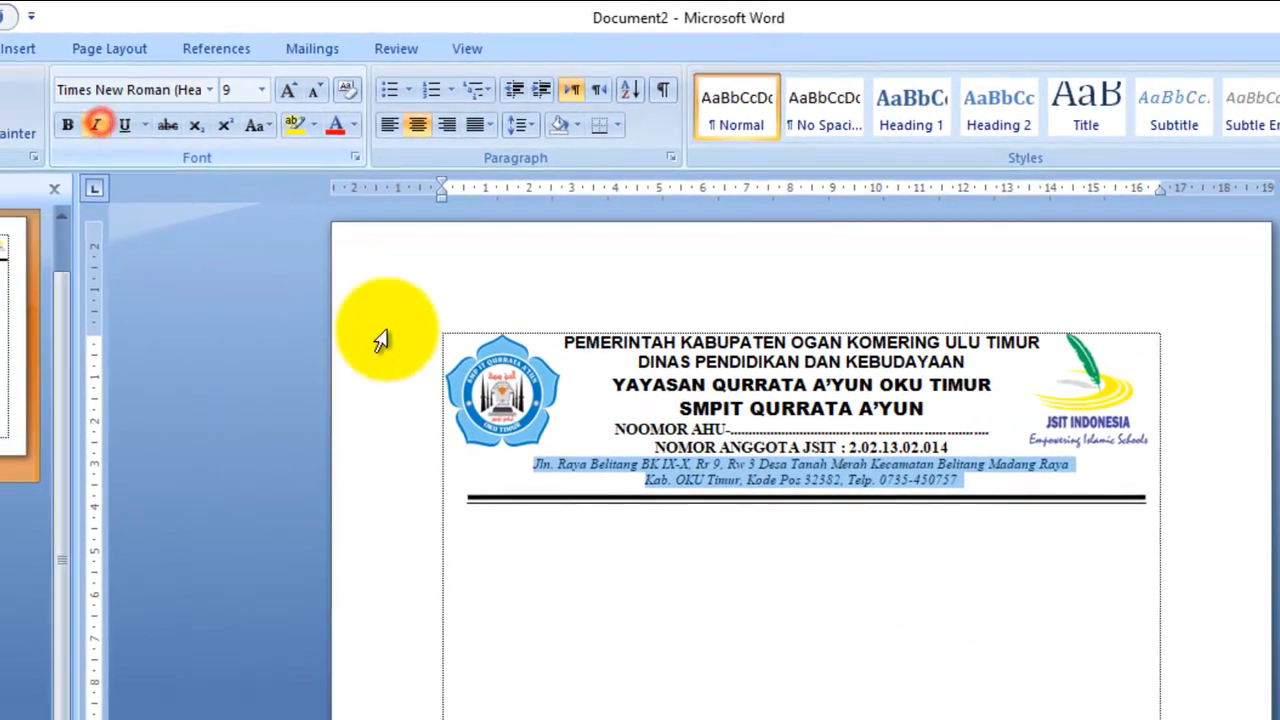
pyautogui.click(706, 528)
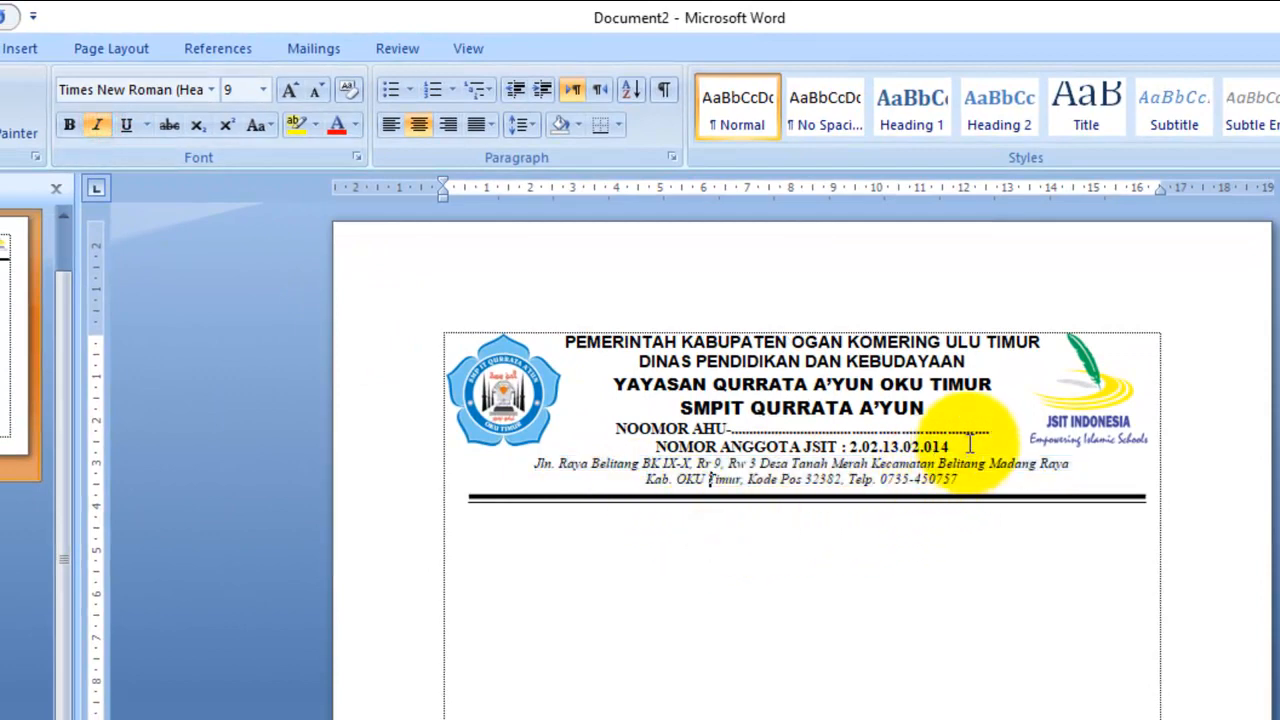
pyautogui.moveTo(955, 441); pyautogui.dragTo(612, 431)
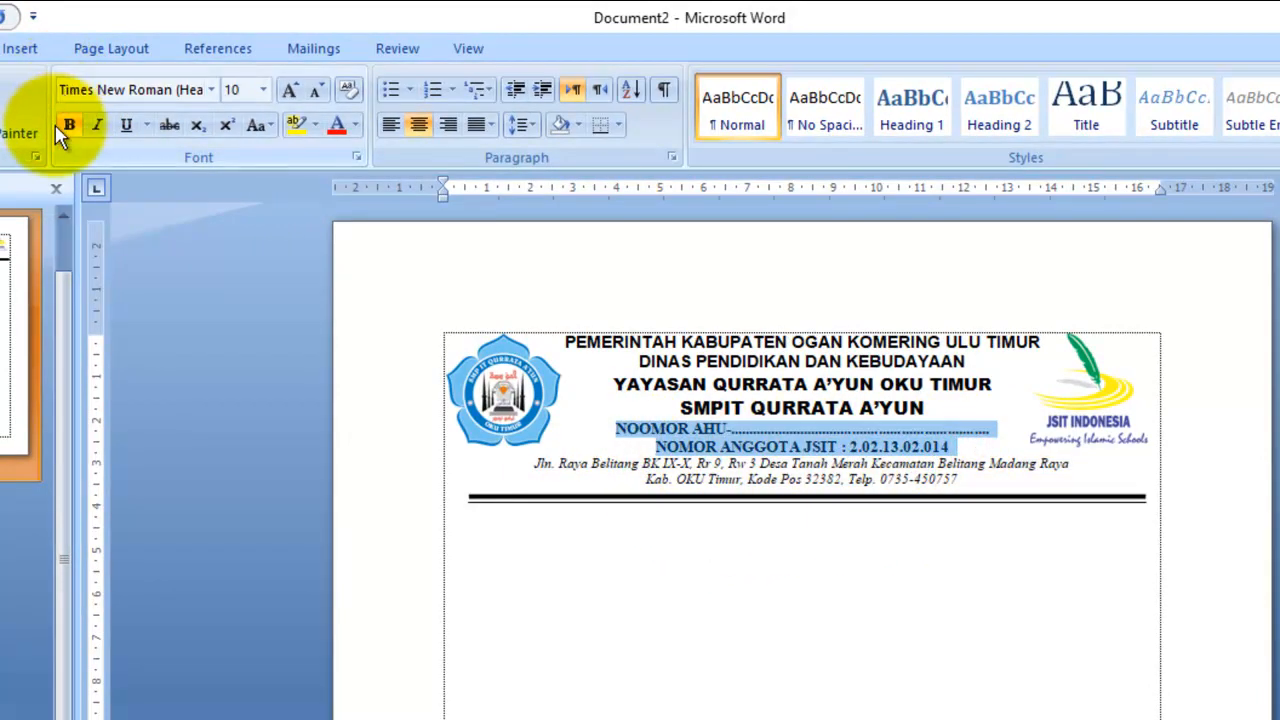
pyautogui.click(67, 122)
pyautogui.click(1006, 543)
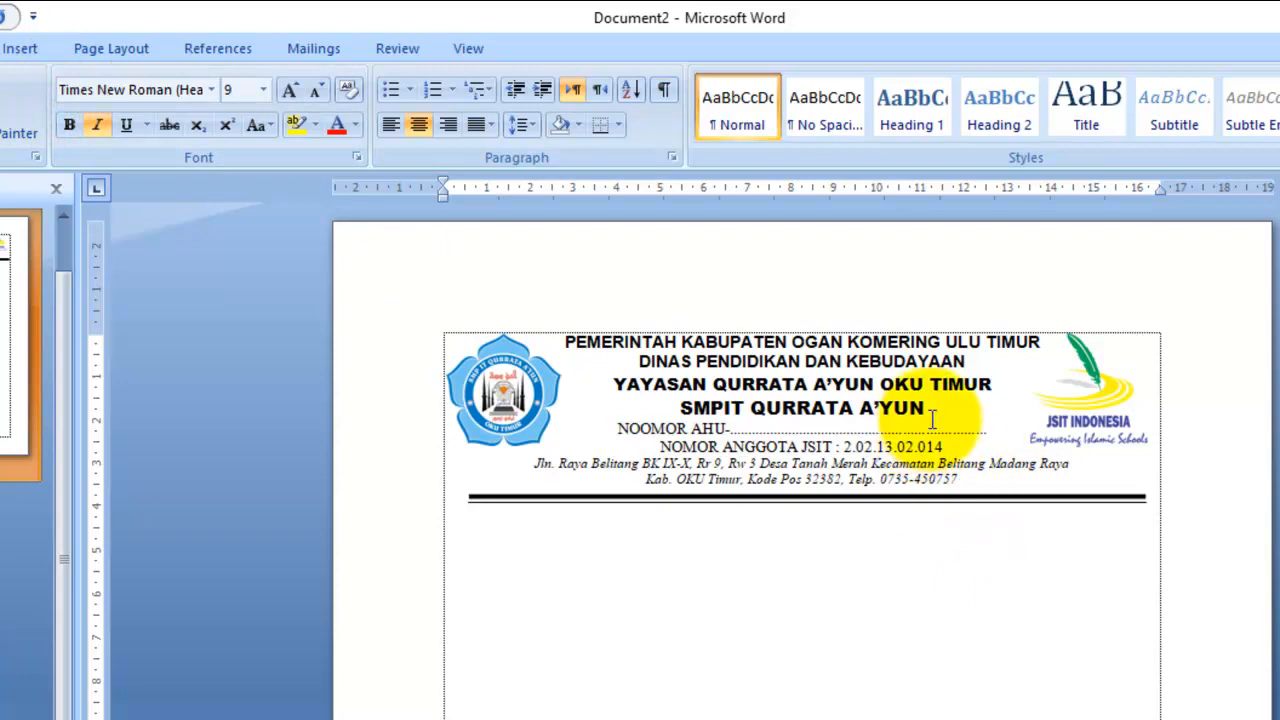
# - Shrink the YAYASAN, SMPIT, PEMERINTAH and DINAS lines one font size, from 11 to 10
pyautogui.moveTo(940, 408); pyautogui.dragTo(592, 375)
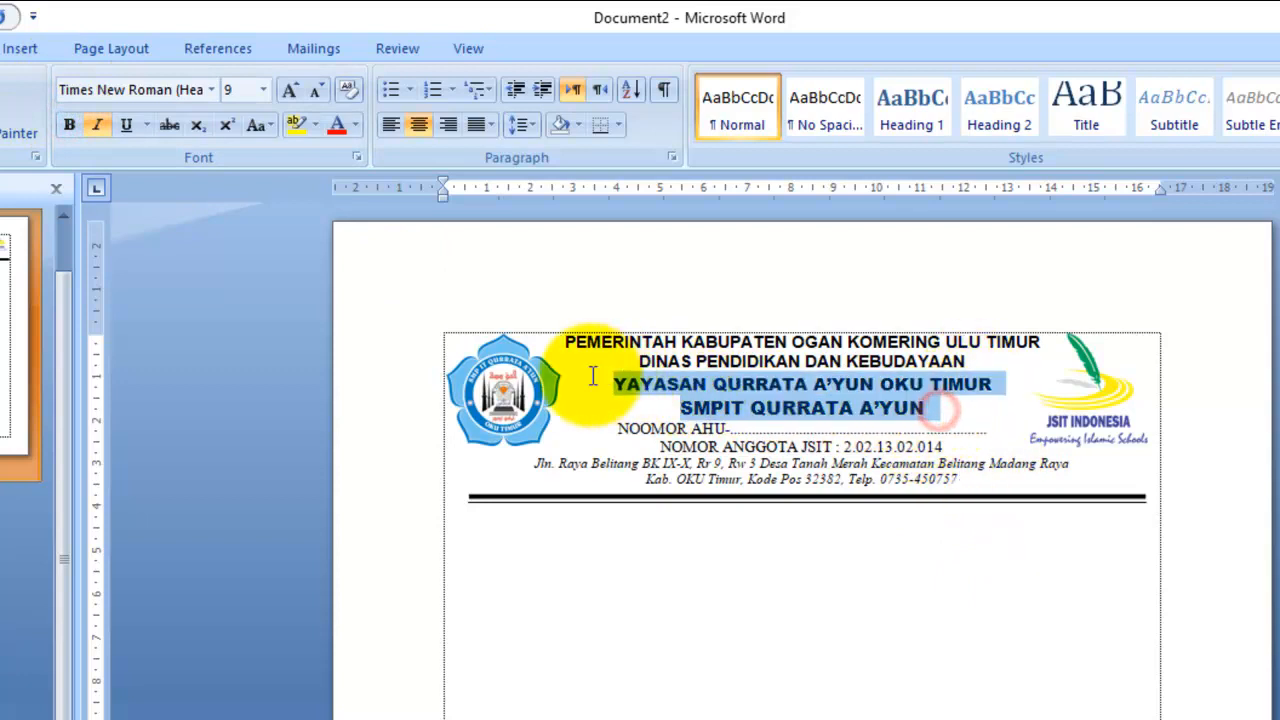
pyautogui.click(314, 90)
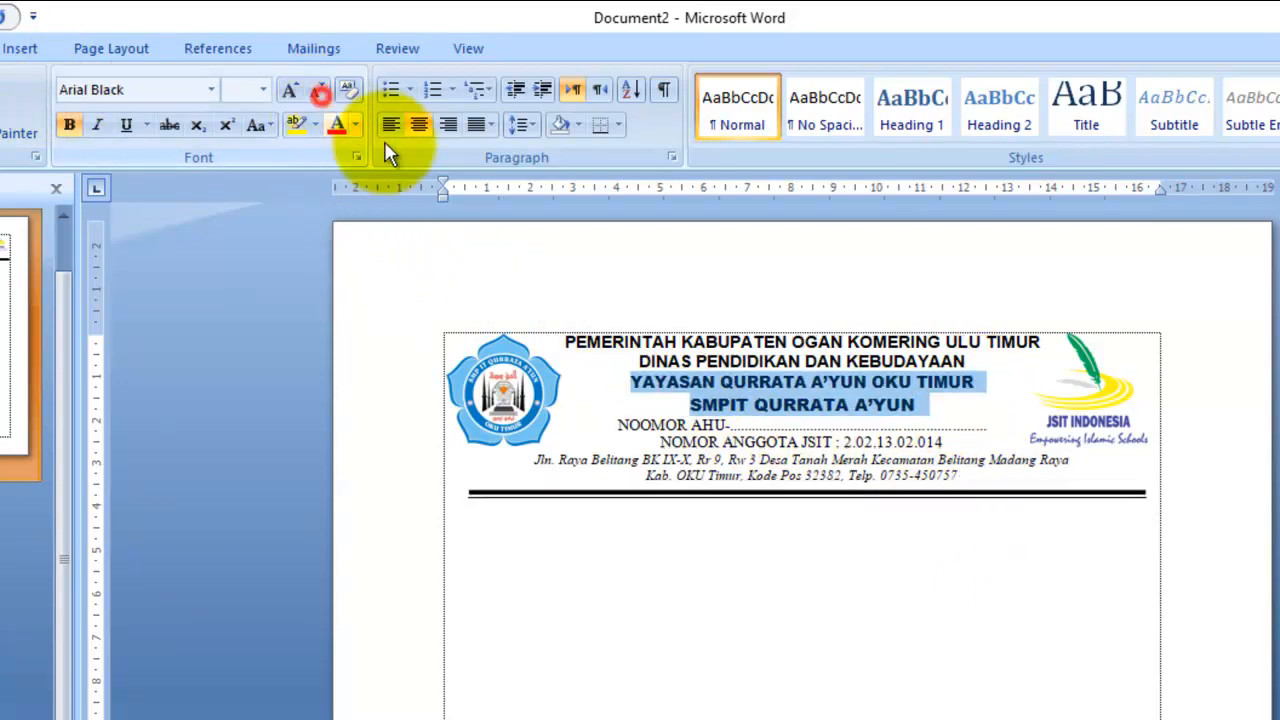
pyautogui.click(908, 360)
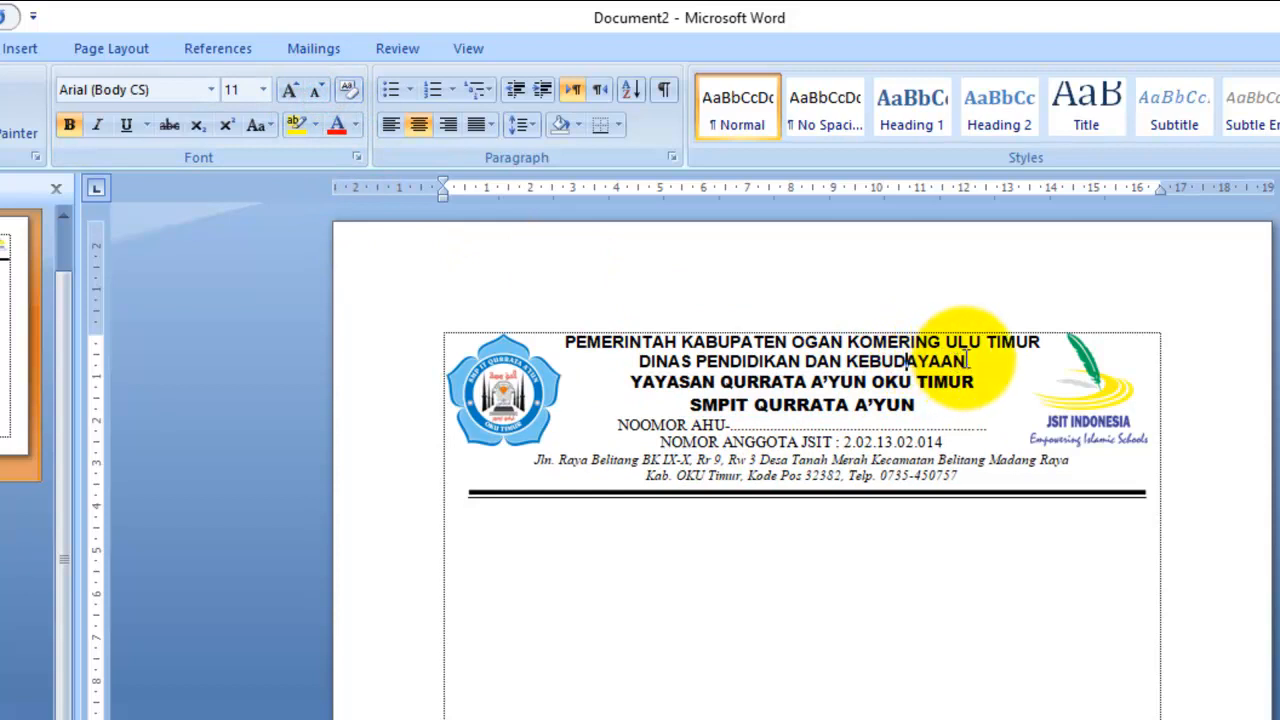
pyautogui.moveTo(966, 360); pyautogui.dragTo(586, 309)
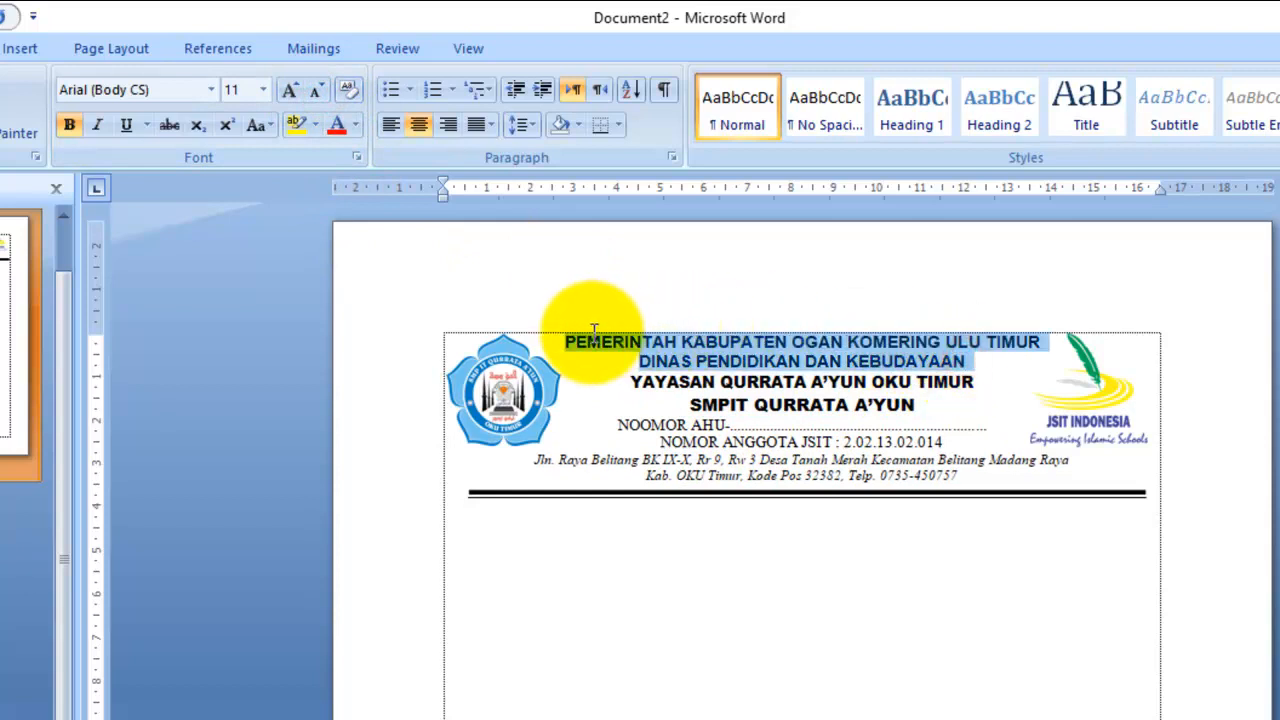
pyautogui.click(314, 92)
pyautogui.click(1108, 534)
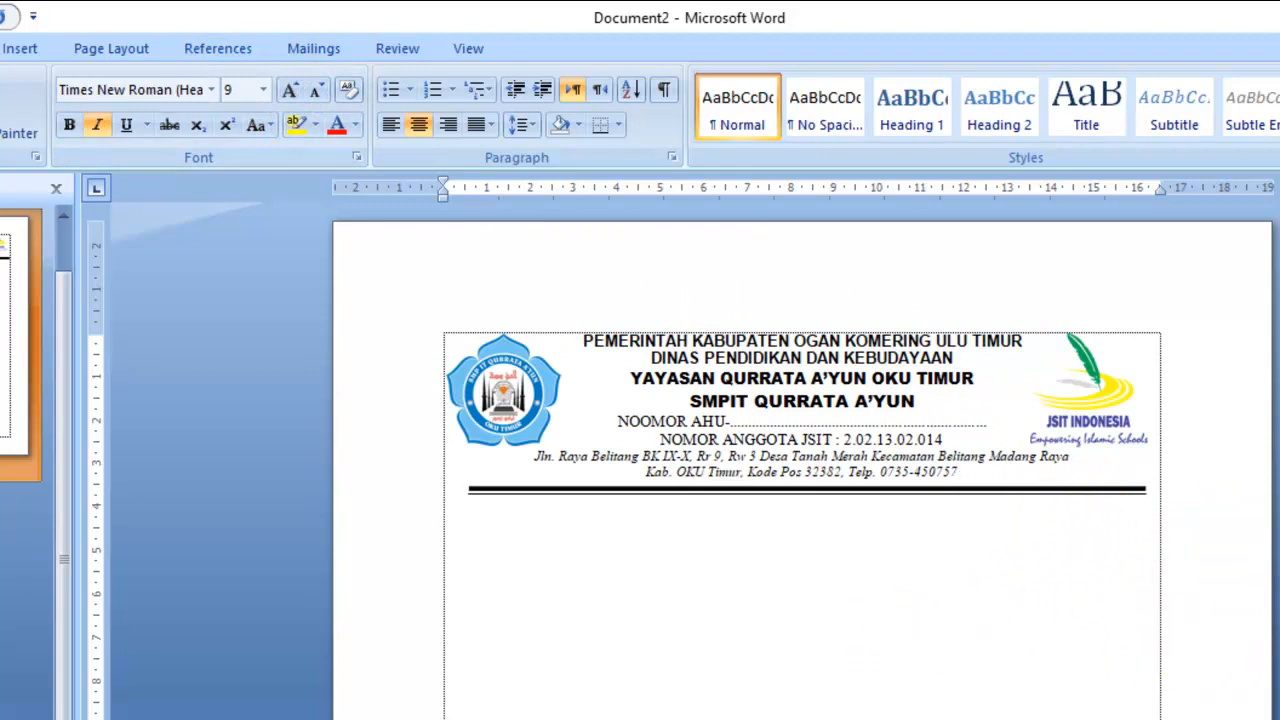
pyautogui.scroll(-2, 802, 460)
pyautogui.scroll(1, 802, 460)
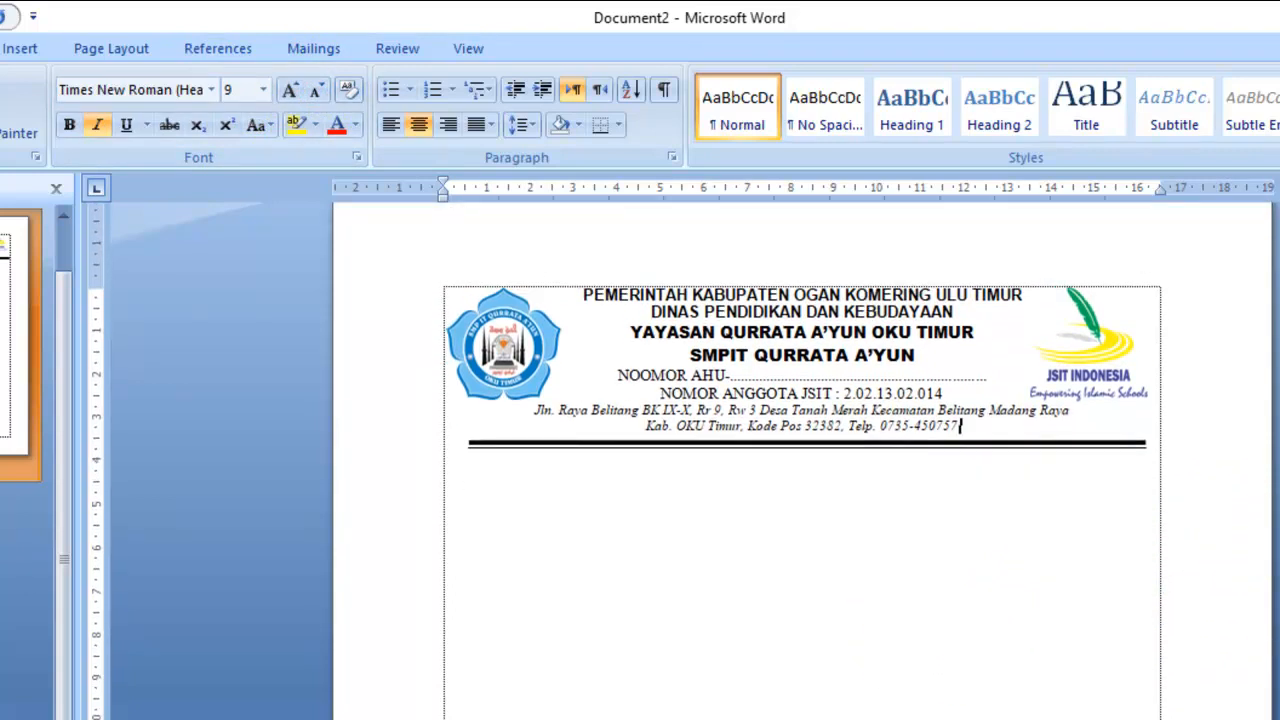